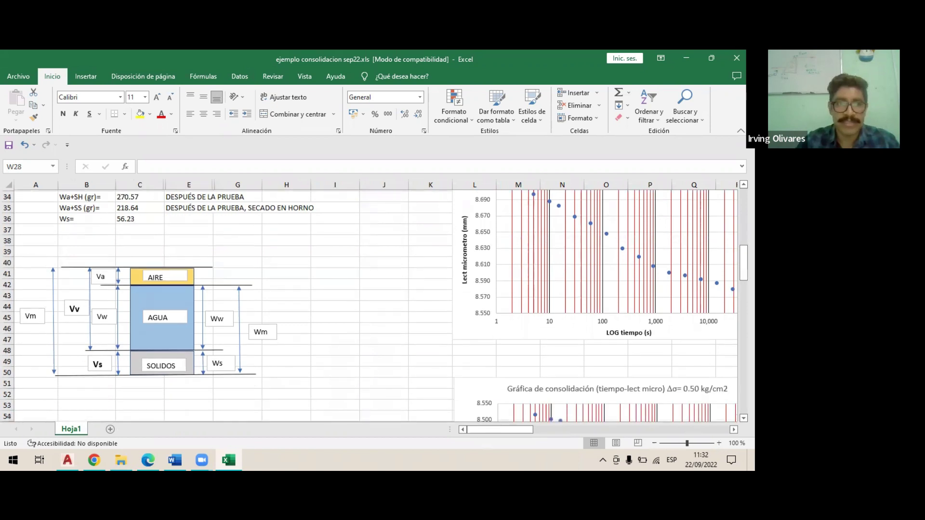
pyautogui.scroll(1, 231, 353)
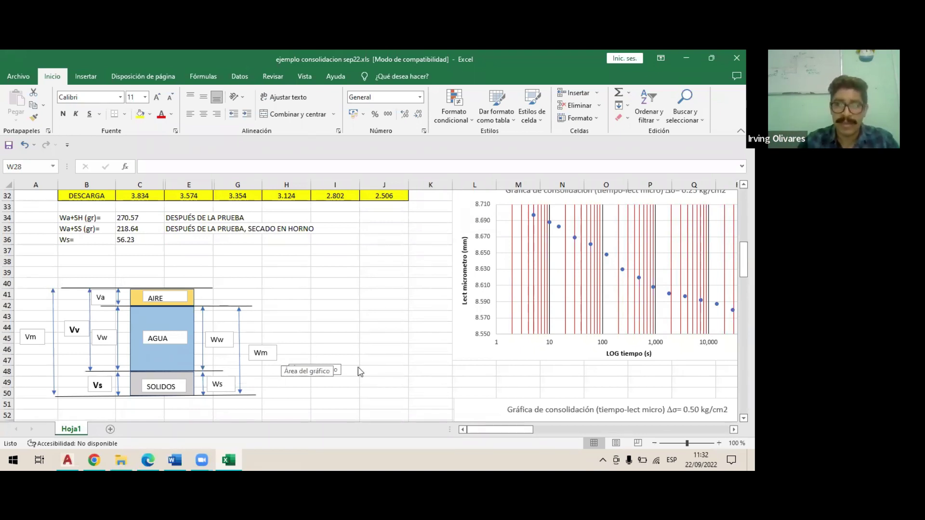
pyautogui.scroll(-1, 299, 366)
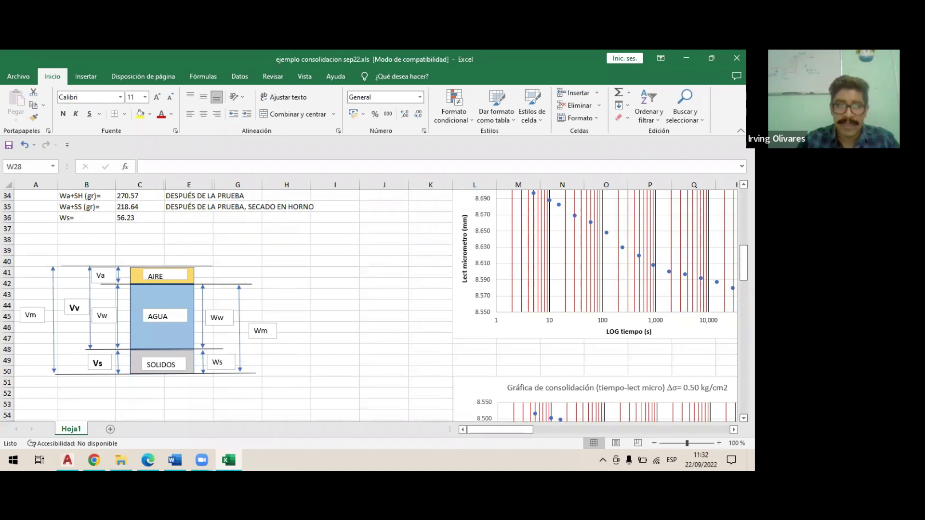
pyautogui.scroll(1, 375, 305)
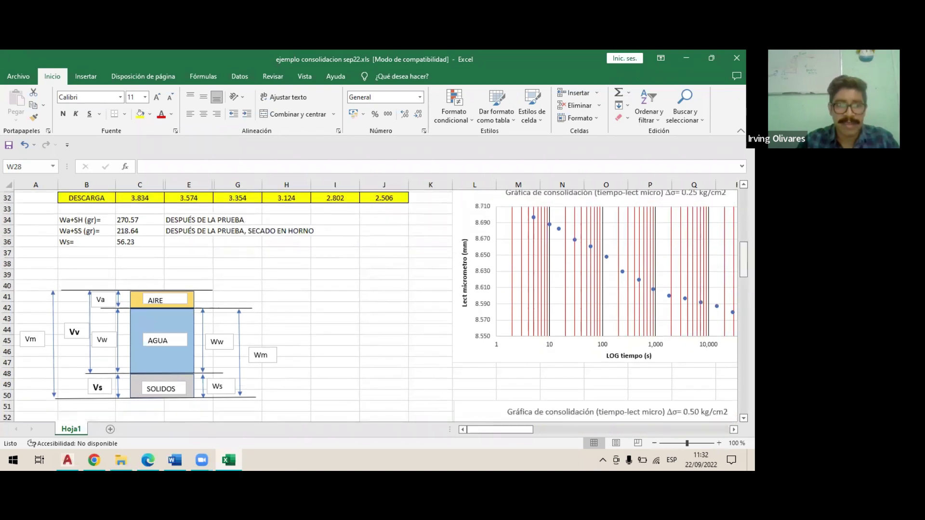
pyautogui.scroll(-1, 313, 381)
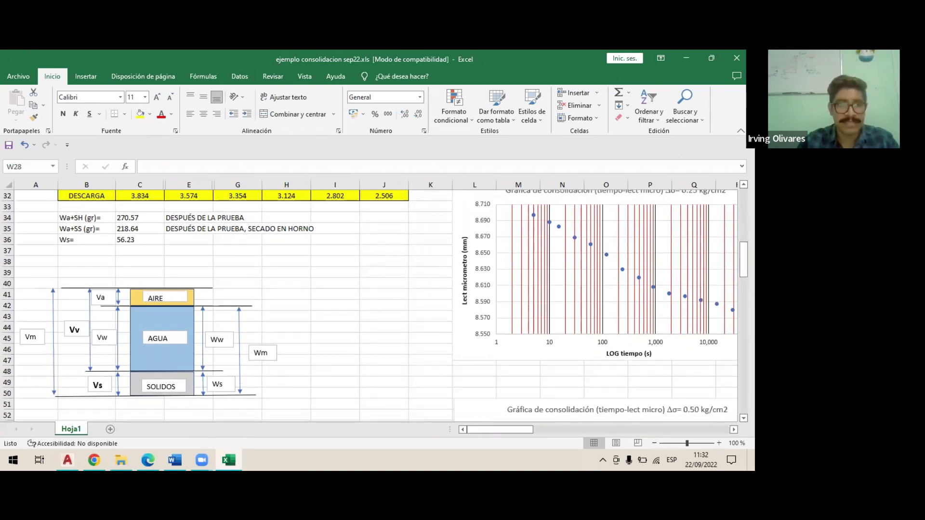
# Enter the heading "VOLUMENES (cm3)" in cell B39, above the volume side of the phase diagram
pyautogui.scroll(-2, 177, 378)
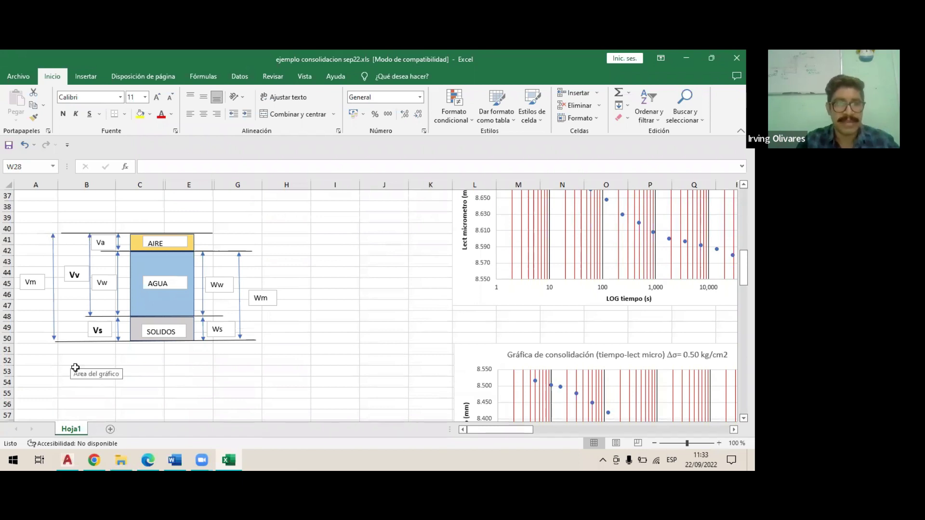
pyautogui.click(77, 216)
pyautogui.write('VOLU')
pyautogui.write('MENES')
pyautogui.write(' (cm2')
pyautogui.press('BackSpace')
pyautogui.write('3)')
pyautogui.press('Right')
# Enter the heading "PESOS (gr)" in cell G39, above the weight side of the phase diagram
pyautogui.press('Right')
pyautogui.press('Right')
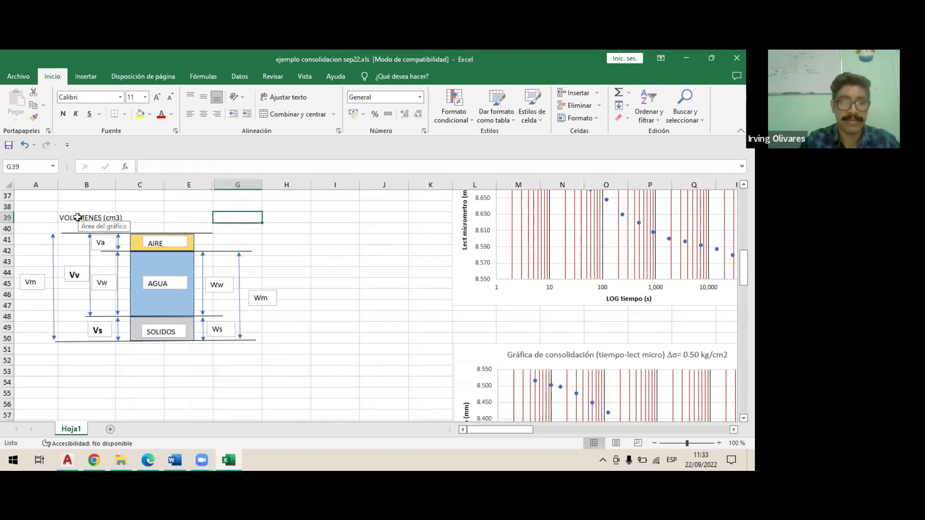
pyautogui.write('PESOS 8gr')
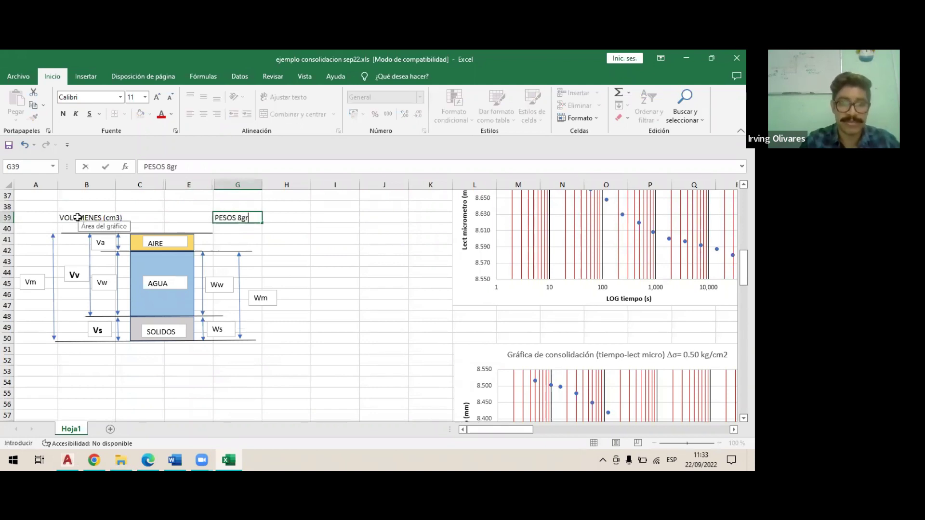
pyautogui.press('BackSpace')
pyautogui.press('BackSpace')
pyautogui.press('BackSpace')
pyautogui.write('(')
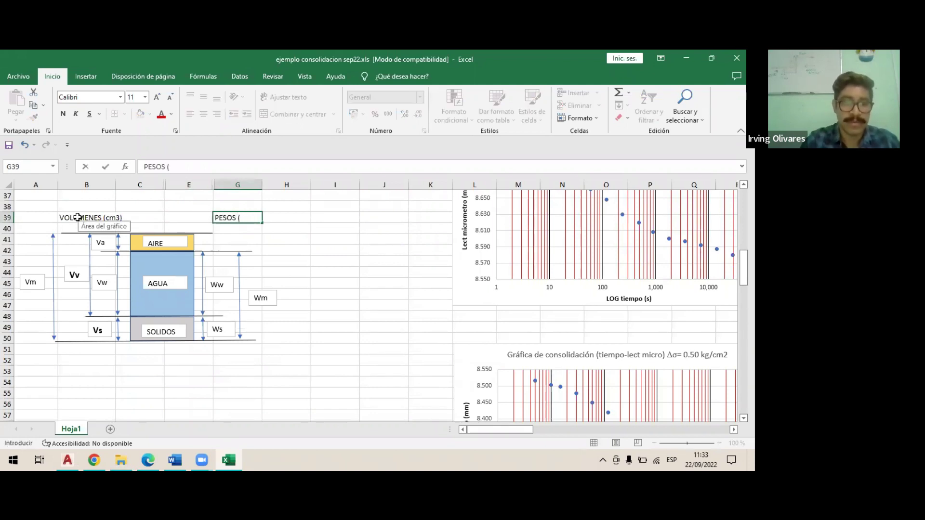
pyautogui.write('gr)')
pyautogui.press('Return')
pyautogui.press('Return')
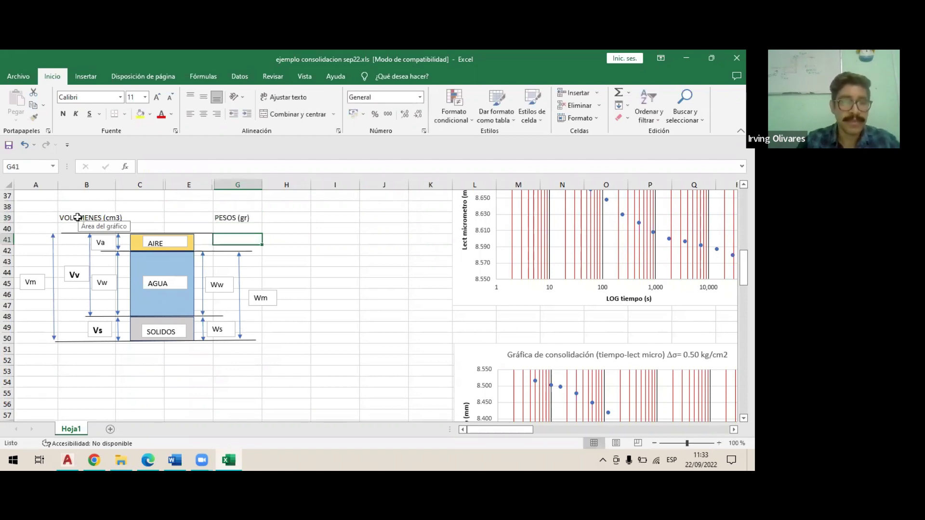
# Enter the labels "Wm=", "Vv=", "Va=", "Vw=" and "Vs=" down cells A52 to A56, below the phase diagram
pyautogui.click(90, 363)
pyautogui.click(49, 362)
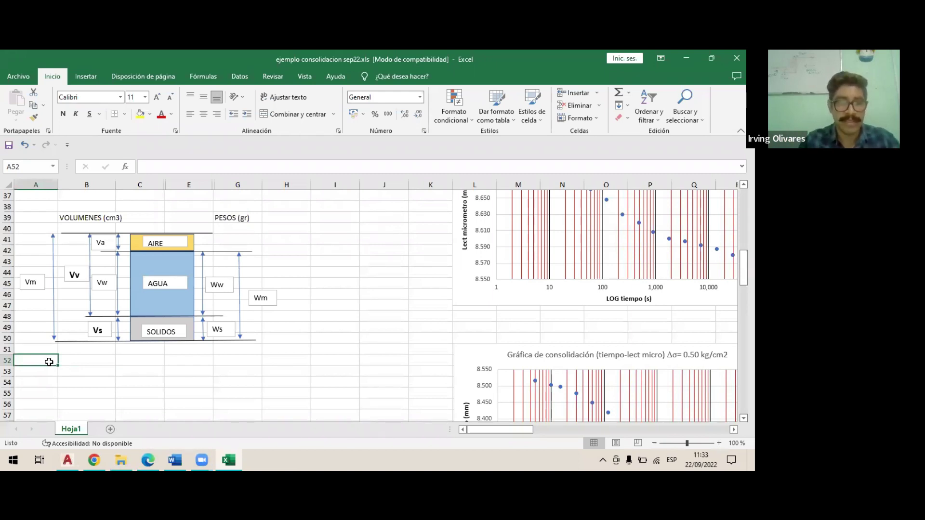
pyautogui.write('Wm=')
pyautogui.press('Return')
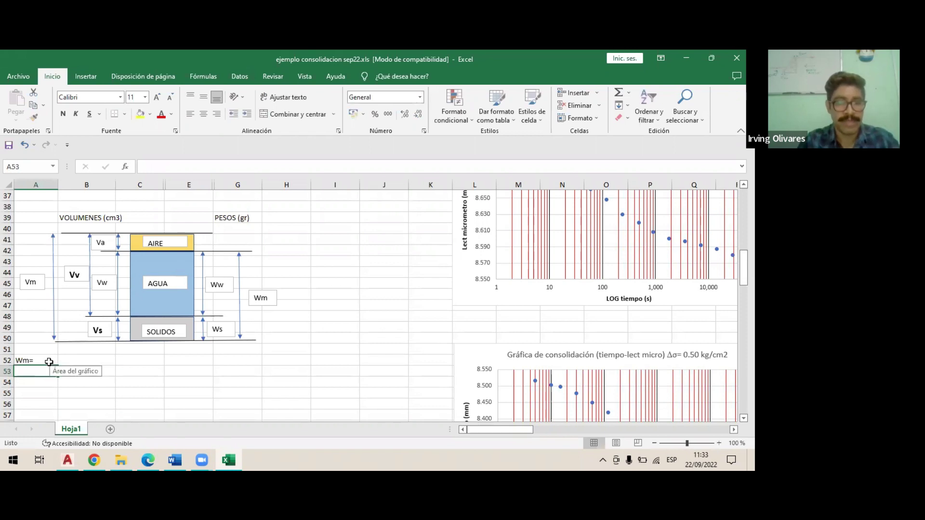
pyautogui.write('Vv=')
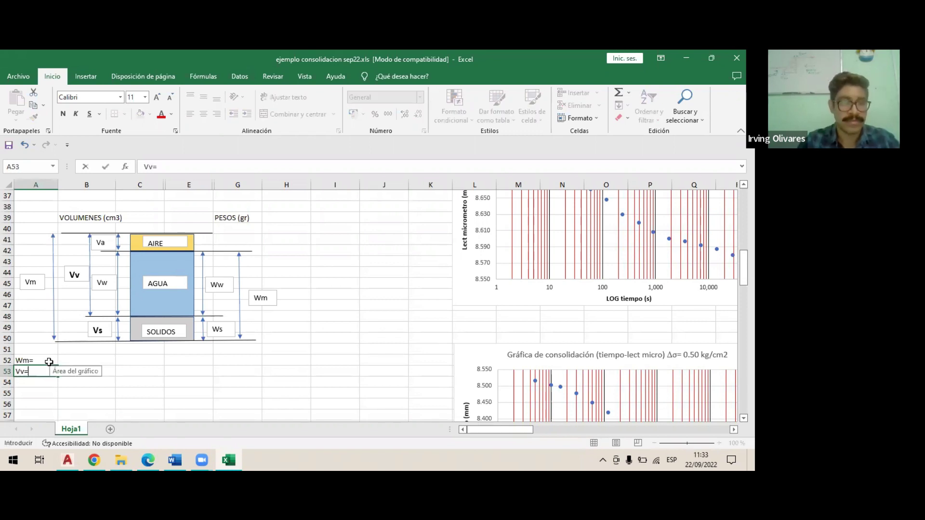
pyautogui.press('Return')
pyautogui.write('Va=')
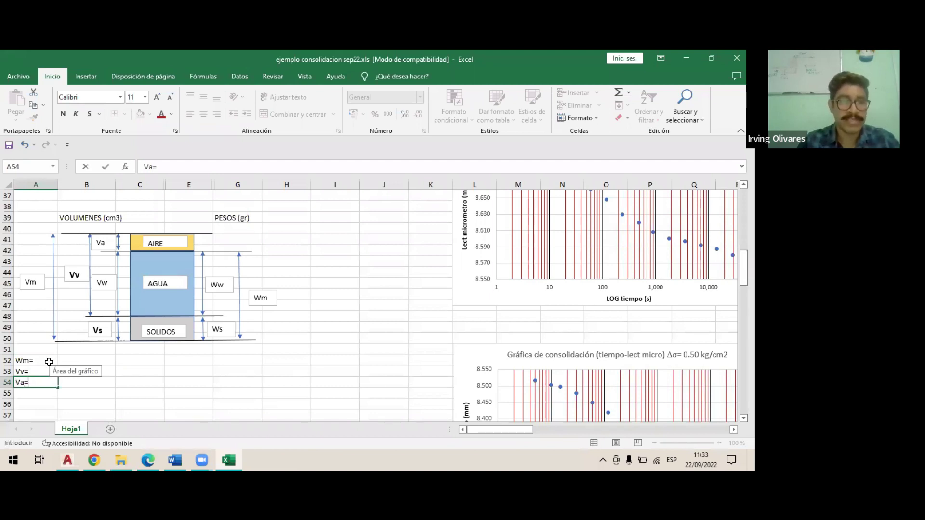
pyautogui.press('Return')
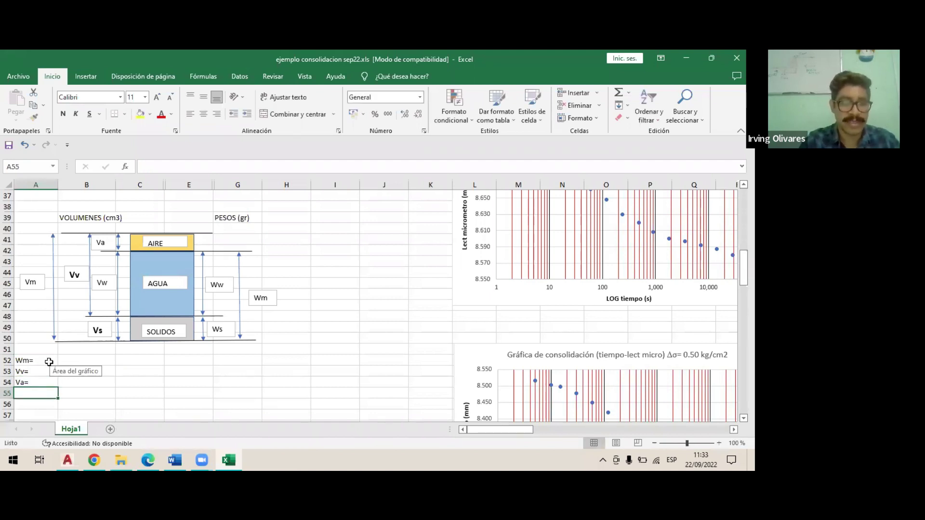
pyautogui.write('Vw=')
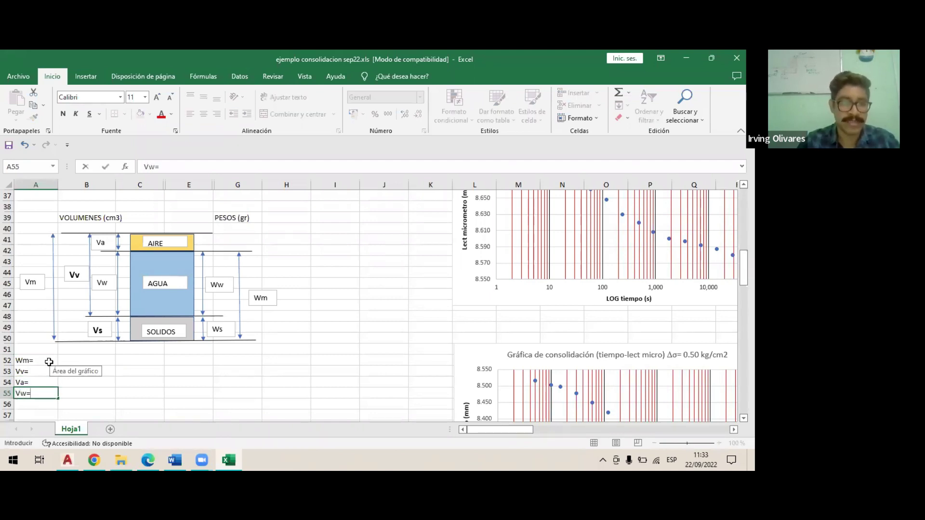
pyautogui.press('Return')
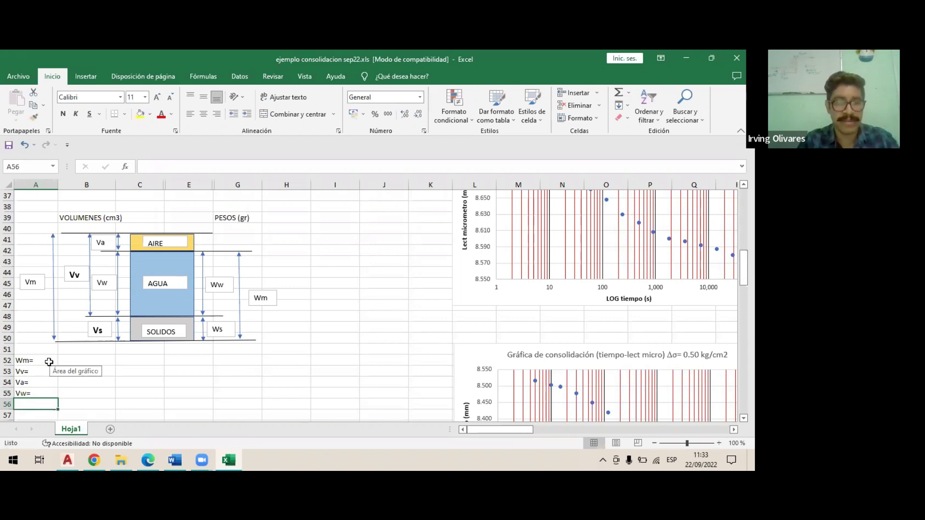
pyautogui.write('Vs=')
pyautogui.press('Return')
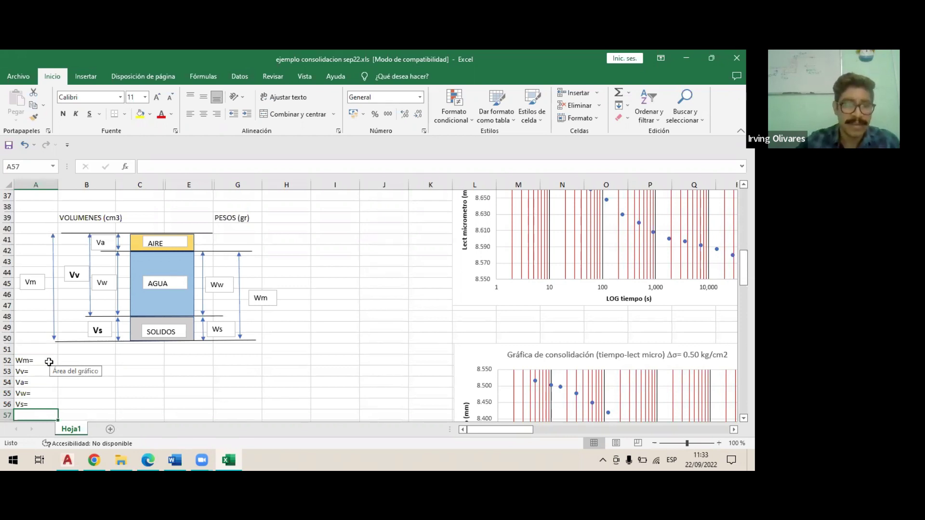
pyautogui.click(198, 360)
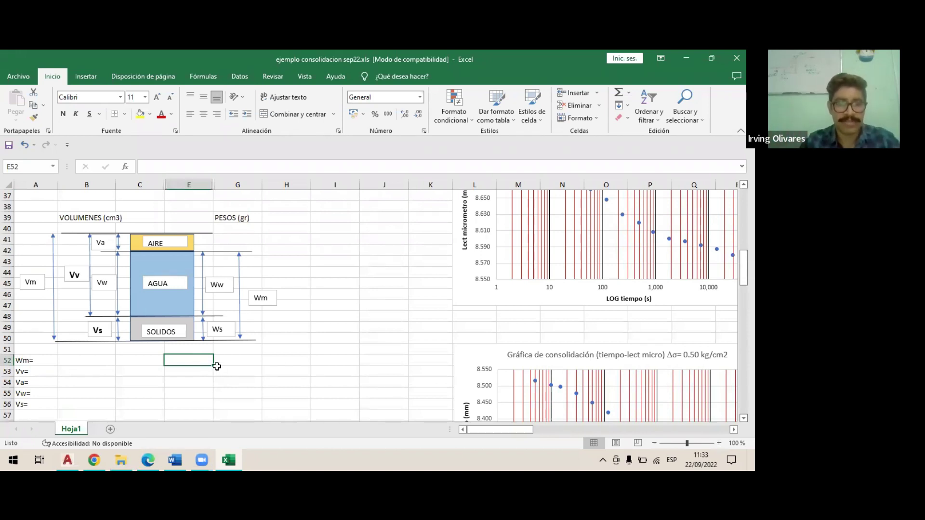
pyautogui.write('W')
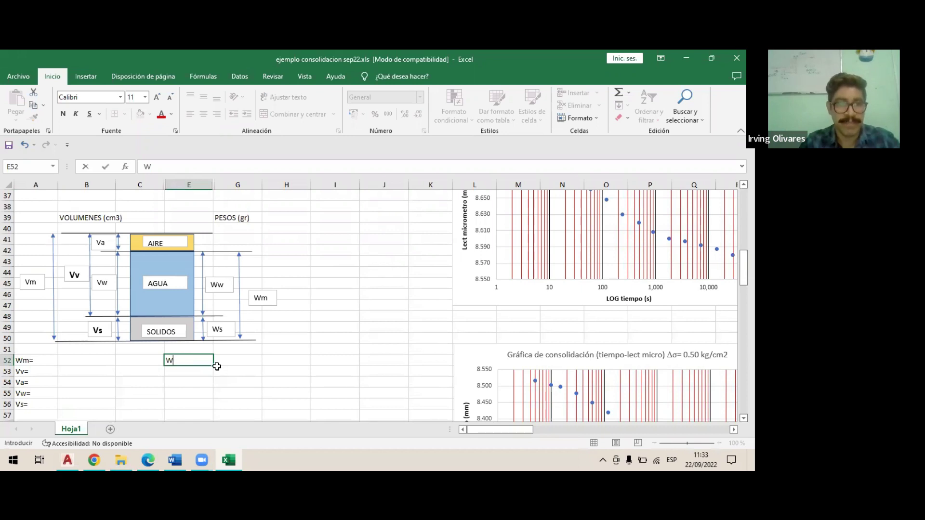
pyautogui.press('BackSpace')
pyautogui.press('Escape')
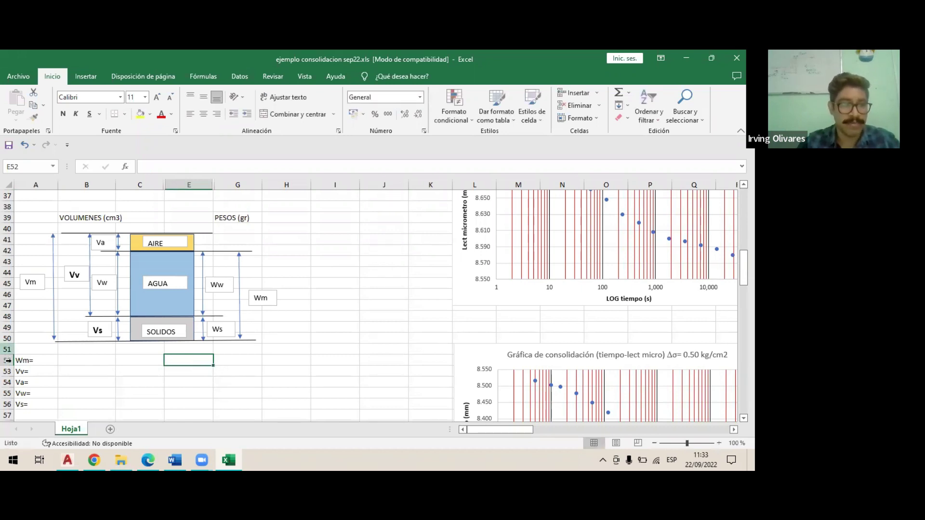
# Correct the label in cell A52 to "Vm="
pyautogui.click(27, 362)
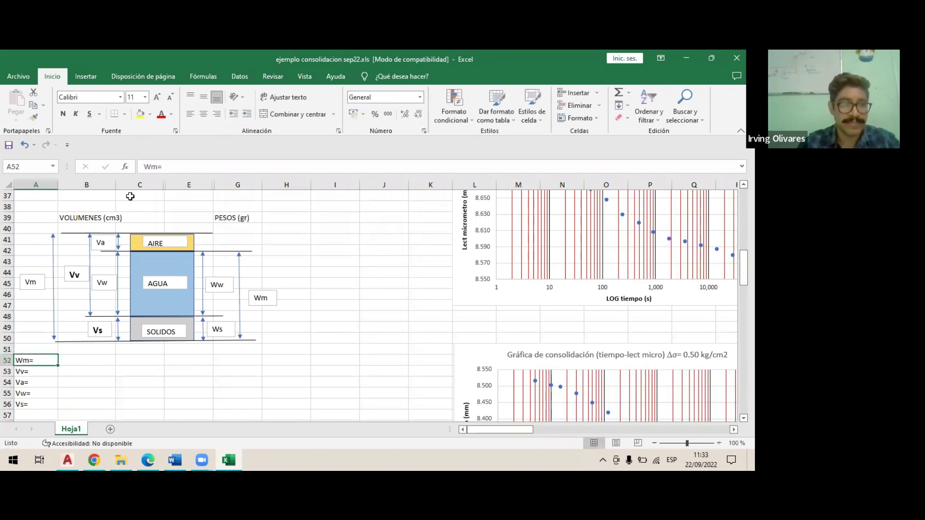
pyautogui.click(153, 167)
pyautogui.press('Escape')
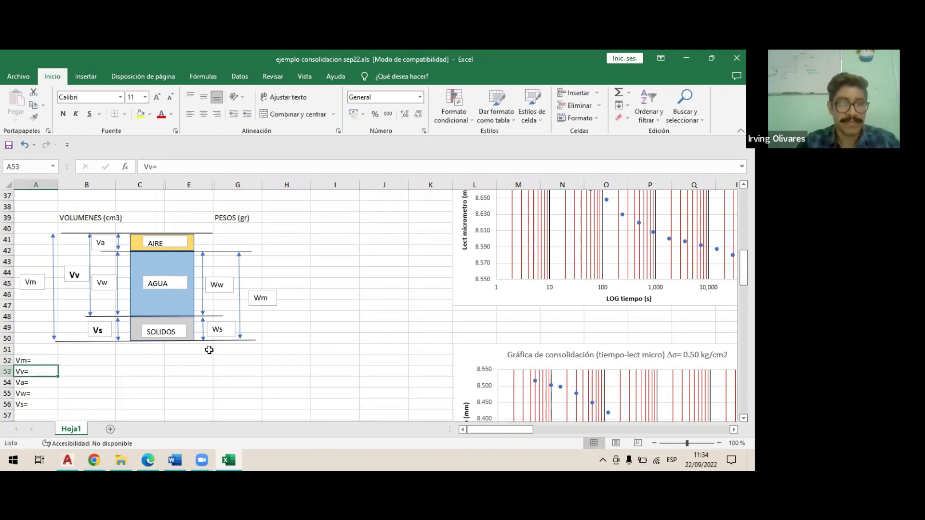
# Enter the weight labels "Wm=", "Ww=" and "Ws=" down cells E52 to E54
pyautogui.click(199, 360)
pyautogui.write('Wm')
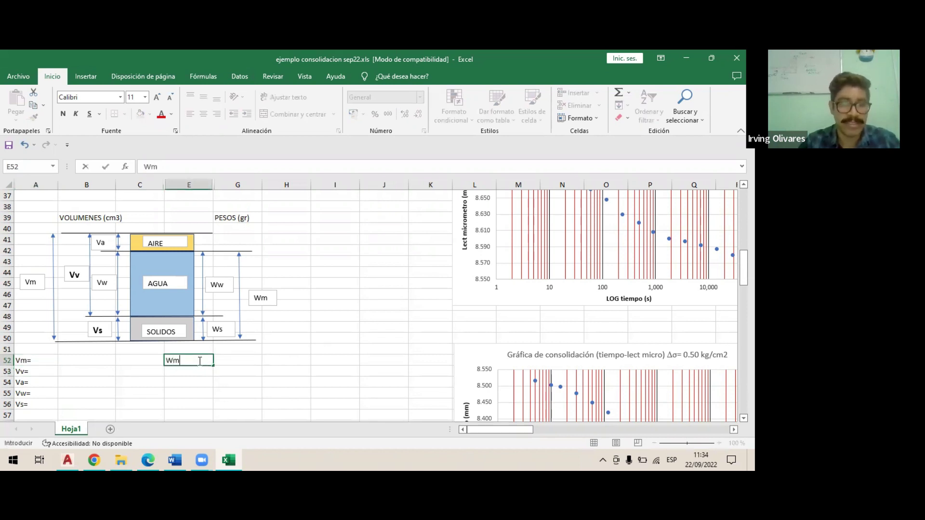
pyautogui.press('Return')
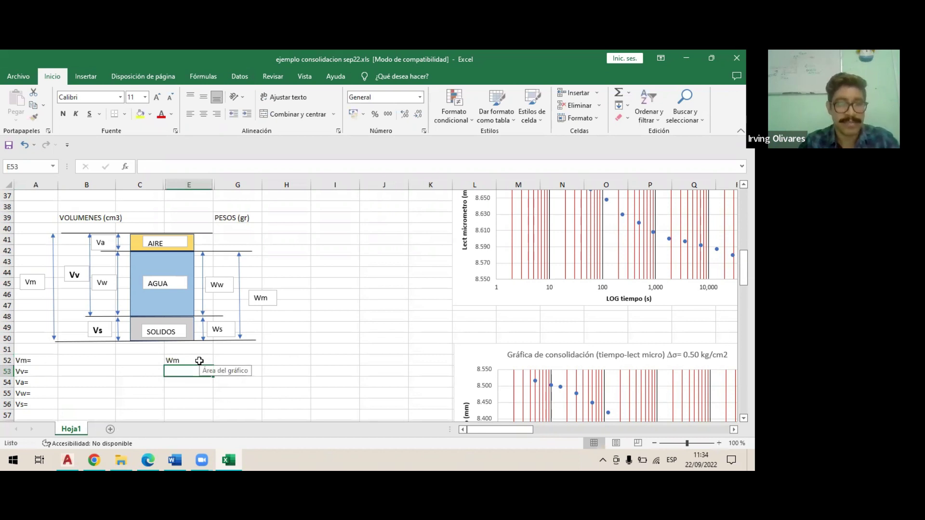
pyautogui.write('Ww=')
pyautogui.click(200, 361)
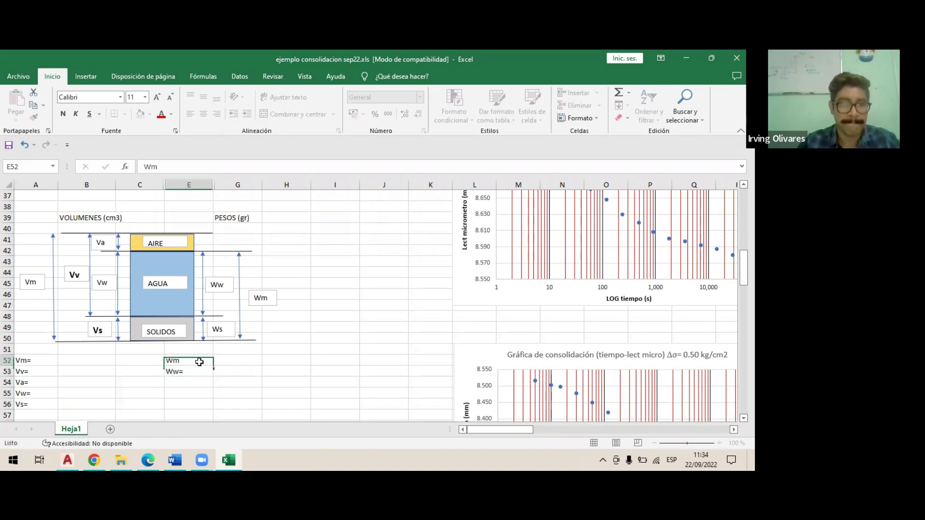
pyautogui.doubleClick(200, 362)
pyautogui.write('=')
pyautogui.press('Return')
pyautogui.press('Return')
pyautogui.write('Ws=')
pyautogui.press('Return')
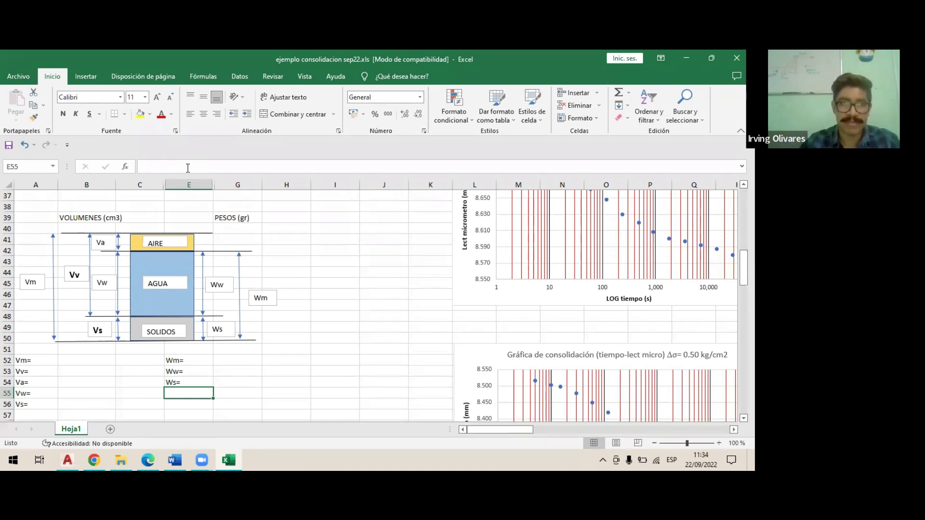
# Enter the ring area label "A (cm2)=" in cell E7, on the ring diameter row
pyautogui.scroll(12, 370, 306)
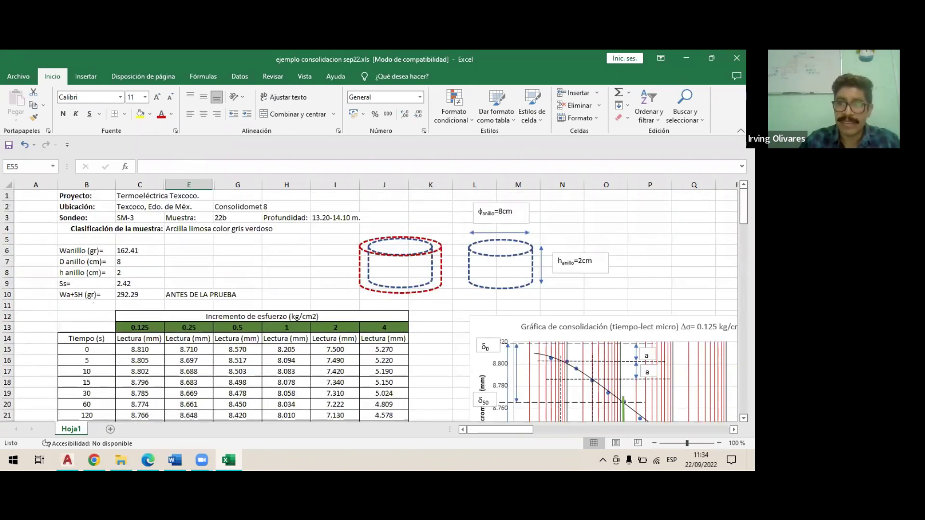
pyautogui.hscroll(1, 381, 303)
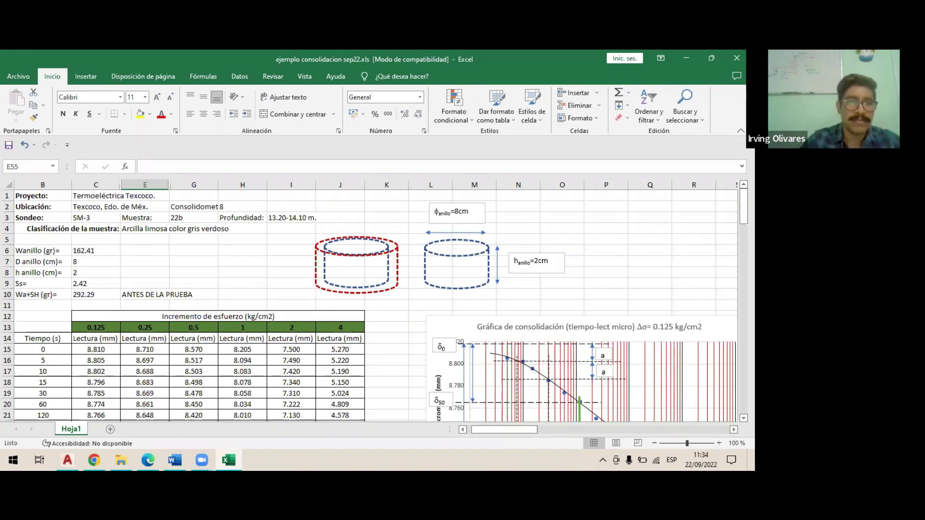
pyautogui.click(144, 263)
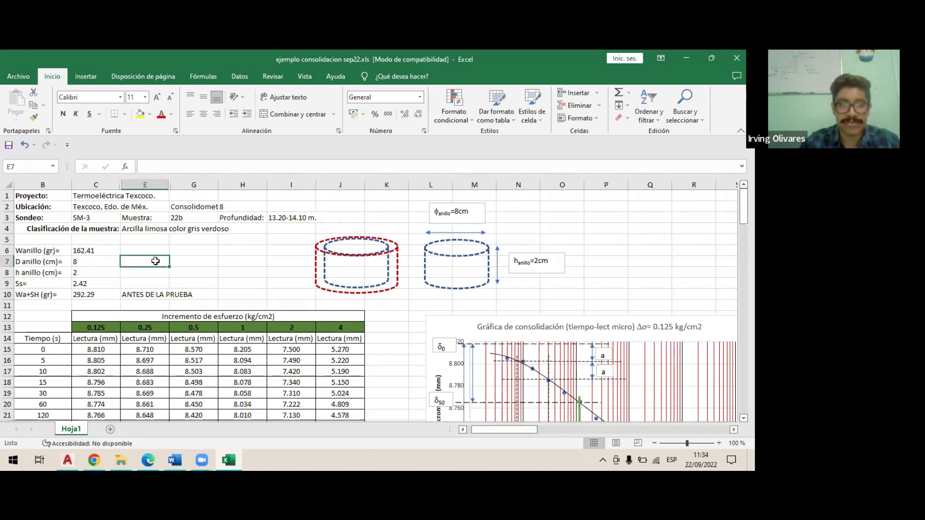
pyautogui.write('A=')
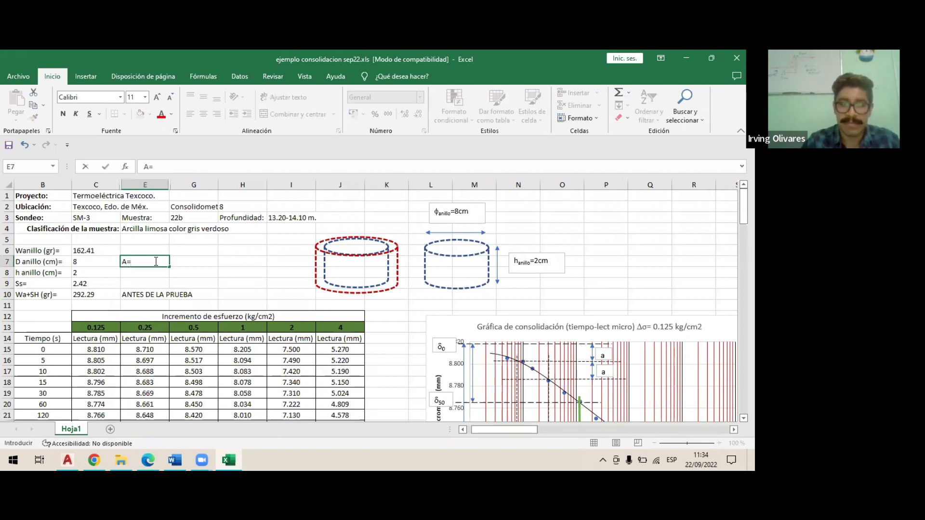
pyautogui.press('BackSpace')
pyautogui.write('(c')
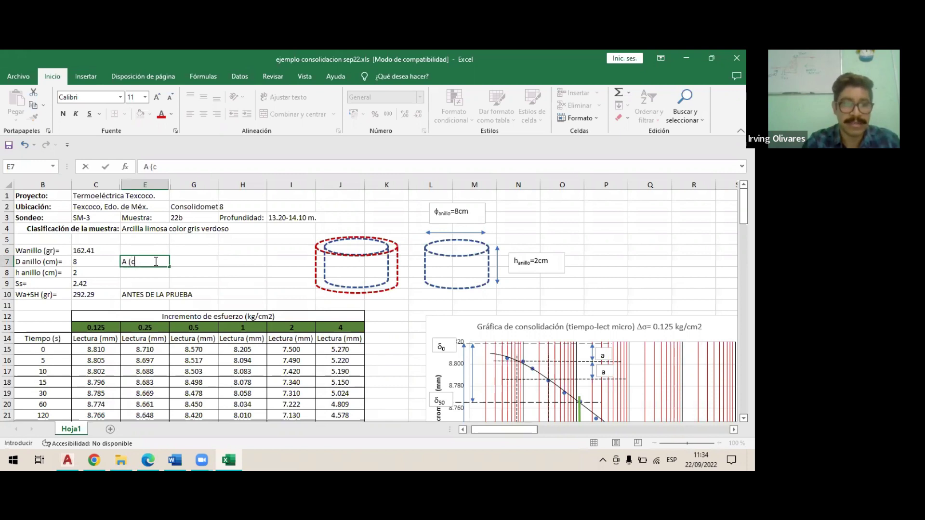
pyautogui.write('m2)=')
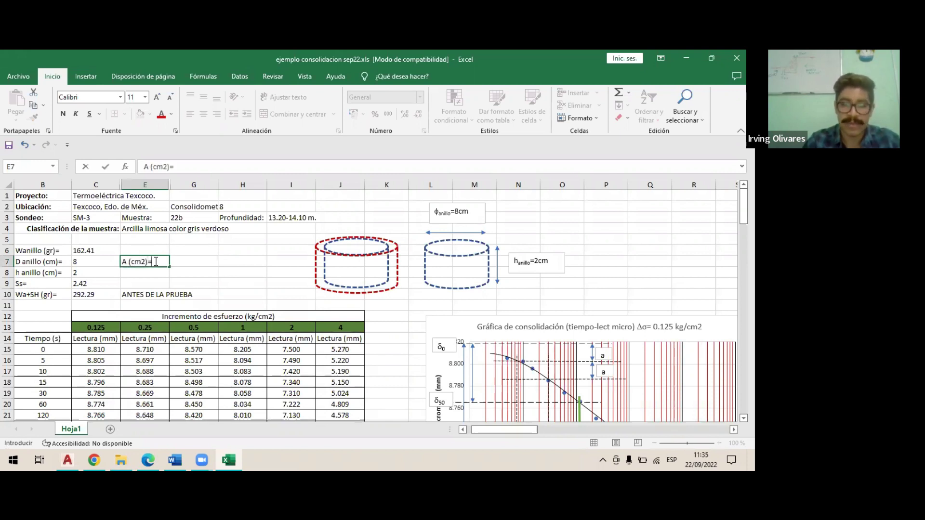
pyautogui.press('Tab')
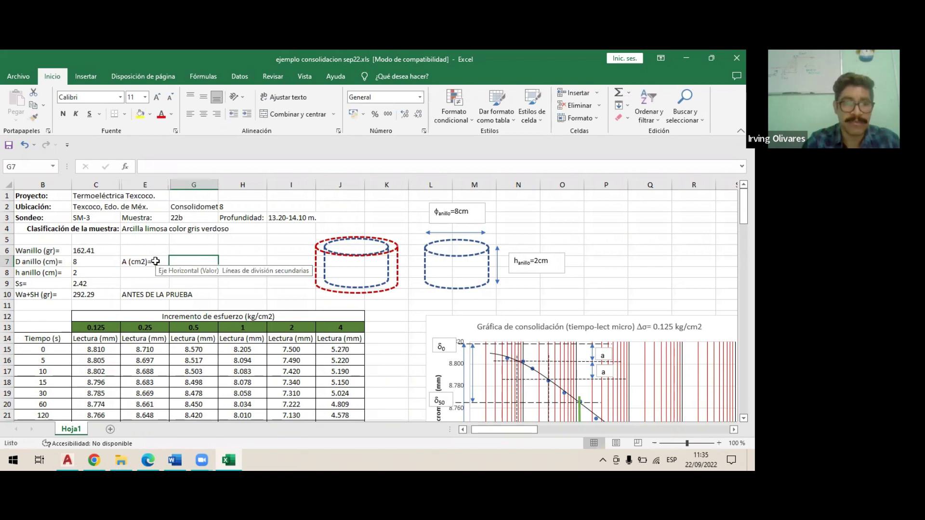
# Calculate the ring area in cell G7 with =(POTENCIA(C7;2)*PI())/4 and show it with two decimals
pyautogui.write('=(POTENCIA(C7;2)*PI())/4')
pyautogui.hotkey('ctrl', 'Return')
pyautogui.click(417, 117)
pyautogui.click(417, 117)
pyautogui.click(417, 117)
pyautogui.click(416, 117)
pyautogui.click(417, 117)
pyautogui.click(417, 117)
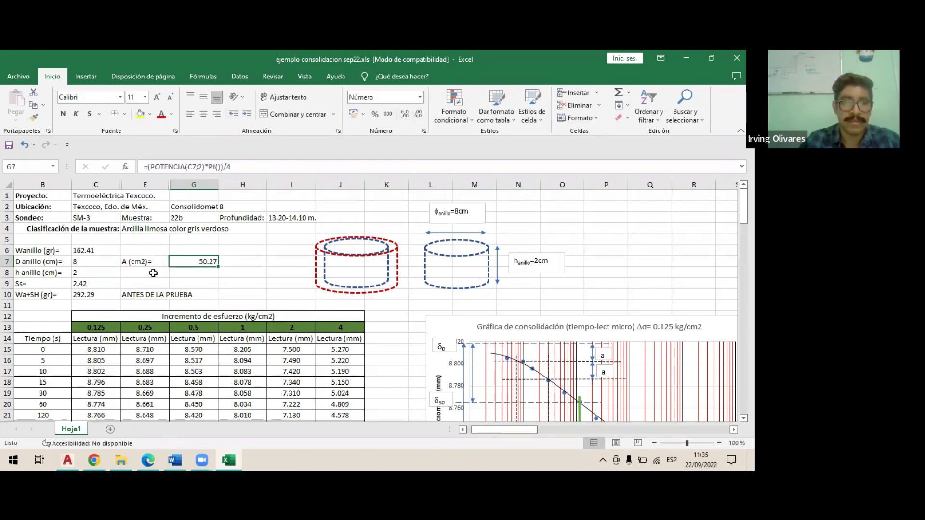
# Enter the sample volume label "Vm (cm3)=" in cell E8, on the ring height row
pyautogui.click(154, 263)
pyautogui.click(158, 274)
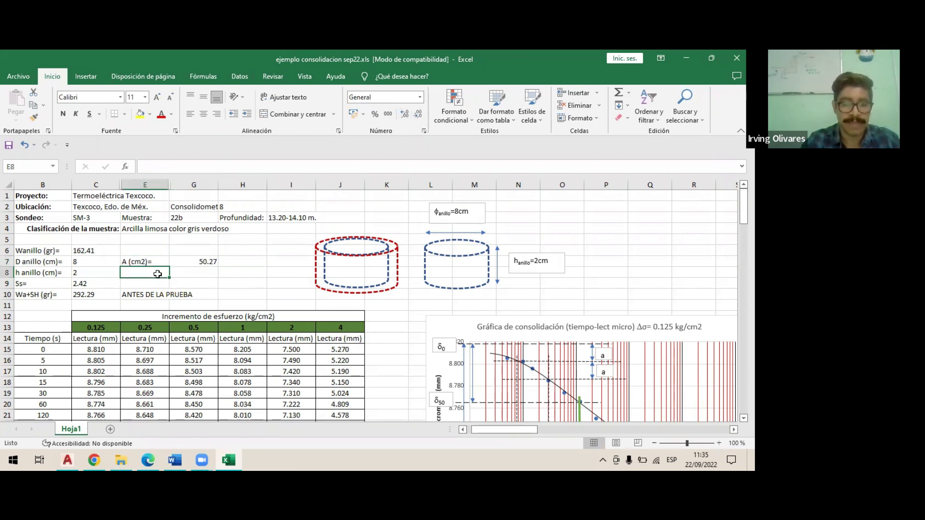
pyautogui.write('Vm (')
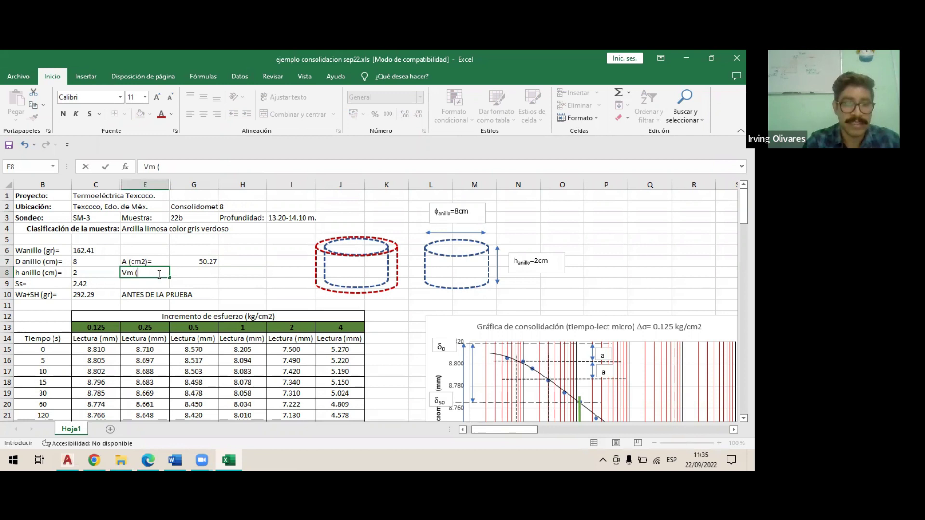
pyautogui.write('cm3)=')
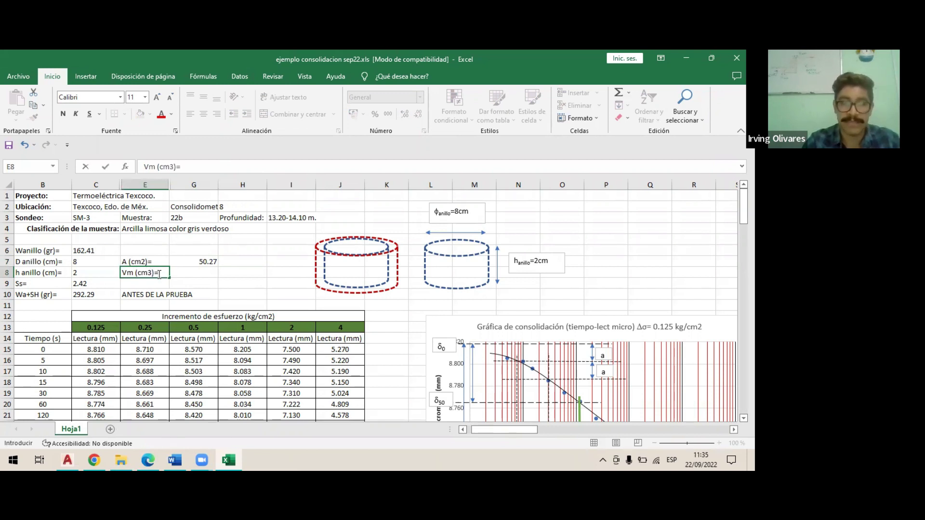
# Calculate the sample volume in cell G8 with =G7*C8 and show it with two decimals
pyautogui.press('Tab')
pyautogui.write('=')
pyautogui.click(193, 262)
pyautogui.write('*')
pyautogui.click(116, 273)
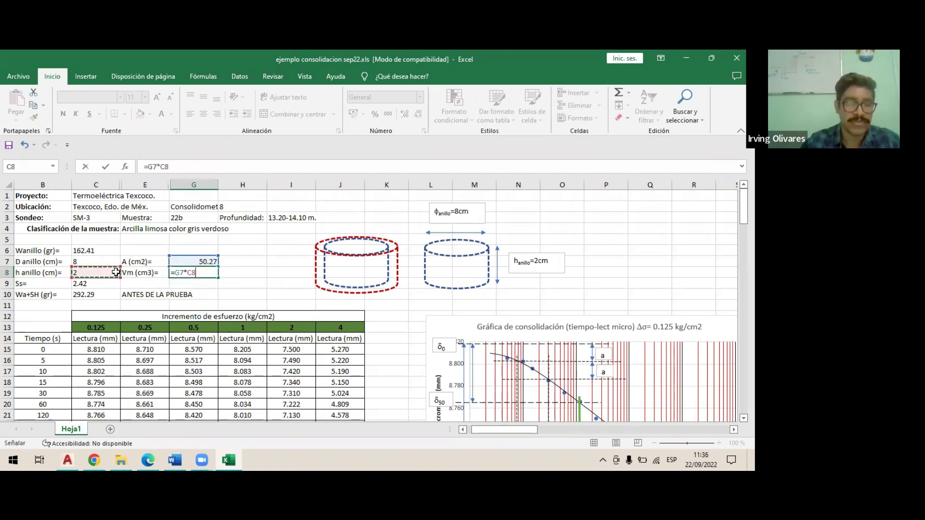
pyautogui.press('Return')
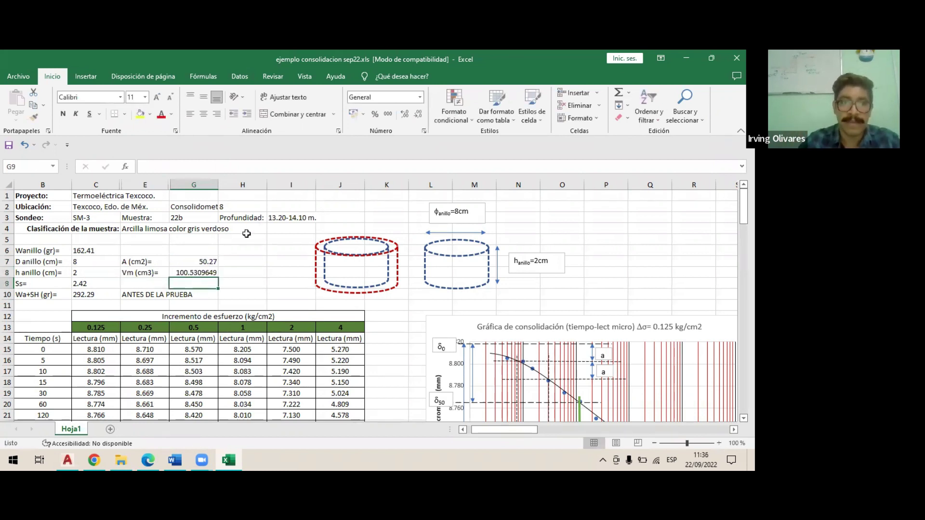
pyautogui.press('Up')
pyautogui.click(418, 115)
pyautogui.click(419, 115)
pyautogui.click(418, 116)
pyautogui.click(419, 116)
pyautogui.click(418, 115)
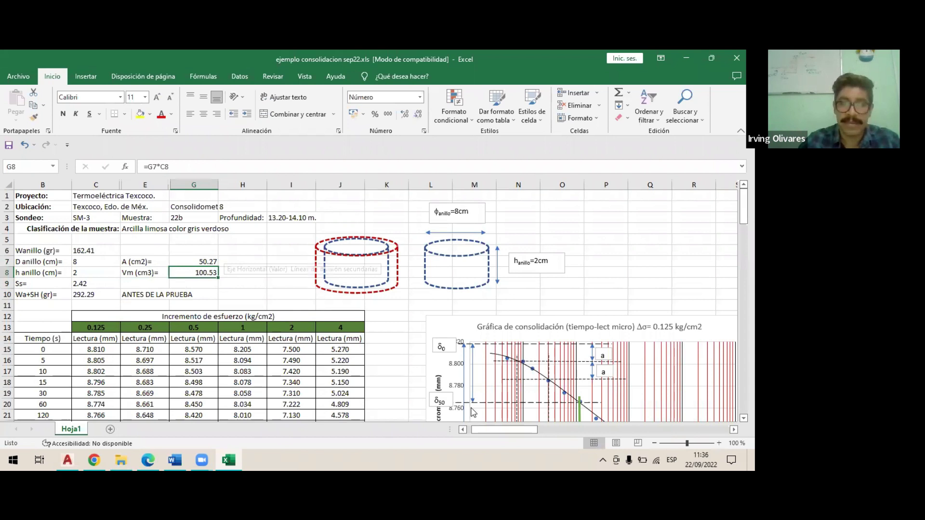
# Enter 100.53 as the Vm value in cell B52 below the phase diagram
pyautogui.scroll(-14, 86, 311)
pyautogui.click(71, 305)
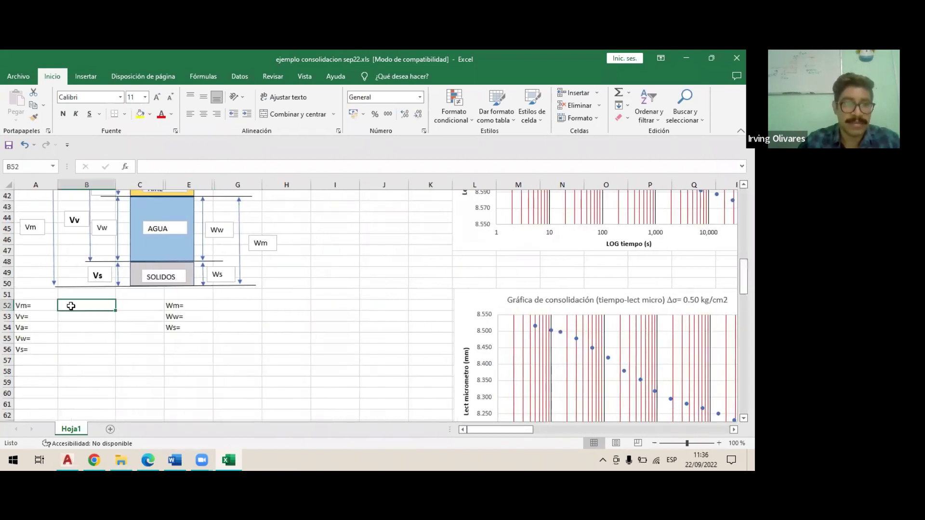
pyautogui.write('100.53')
pyautogui.press('Return')
# Center the contents of the volume and weight block A52:G56 horizontally
pyautogui.moveTo(38, 306); pyautogui.dragTo(230, 350)
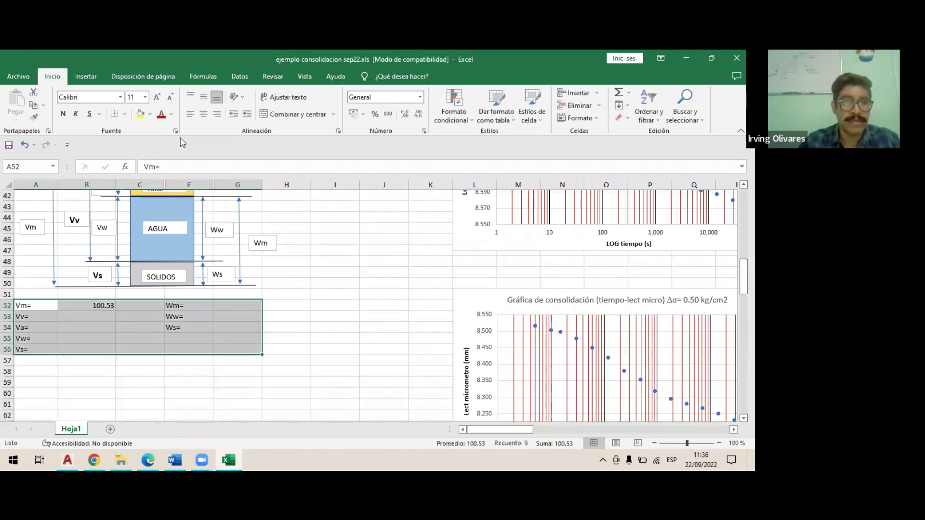
pyautogui.click(203, 113)
pyautogui.click(136, 340)
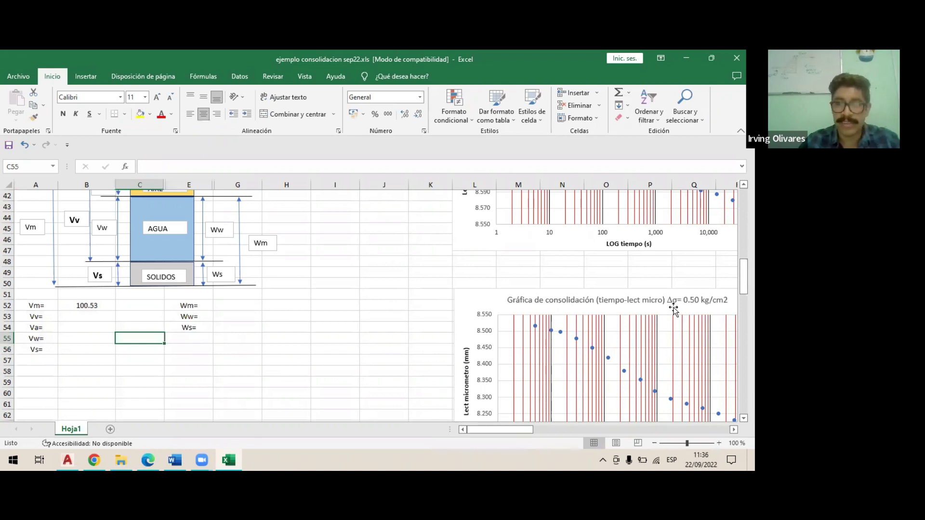
# Calculate the total sample weight Wm in cell G52 with =C10-C6, subtracting the ring weight
pyautogui.scroll(1, 236, 334)
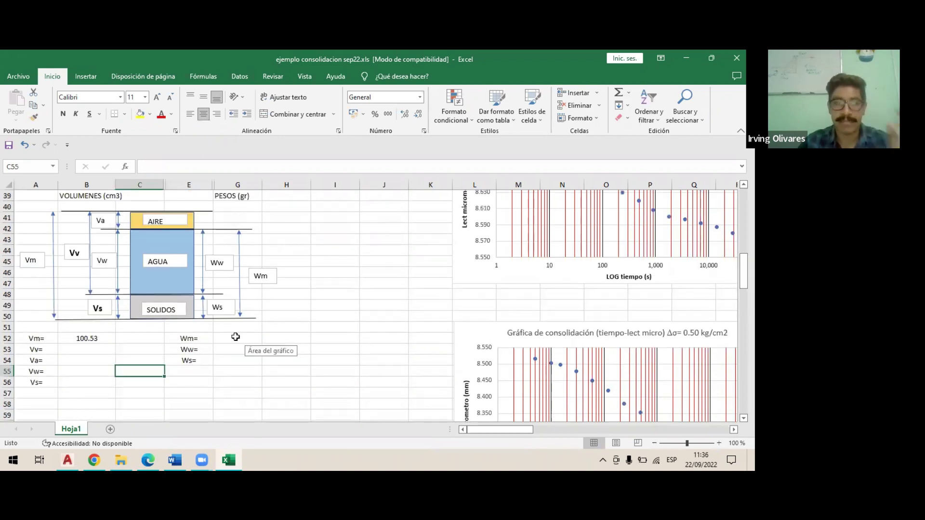
pyautogui.click(236, 336)
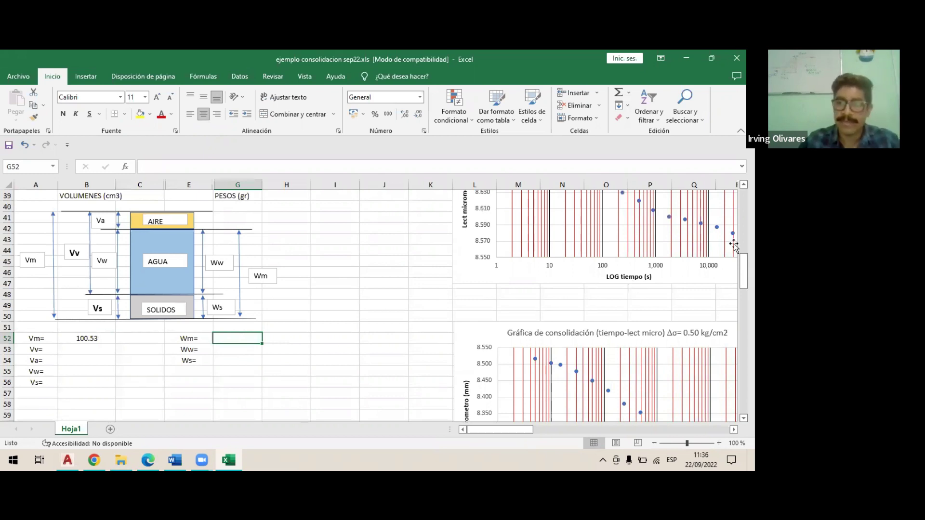
pyautogui.write('=')
pyautogui.scroll(13, 171, 294)
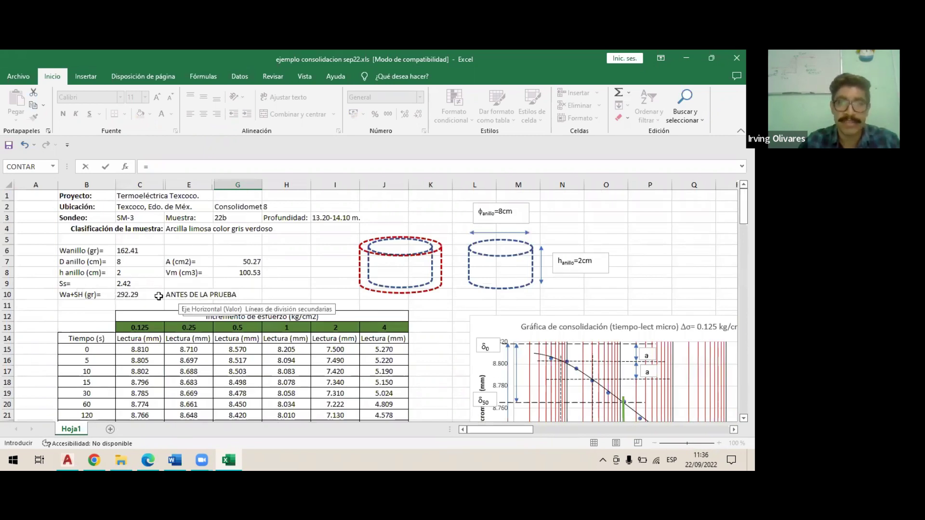
pyautogui.click(138, 295)
pyautogui.write('-')
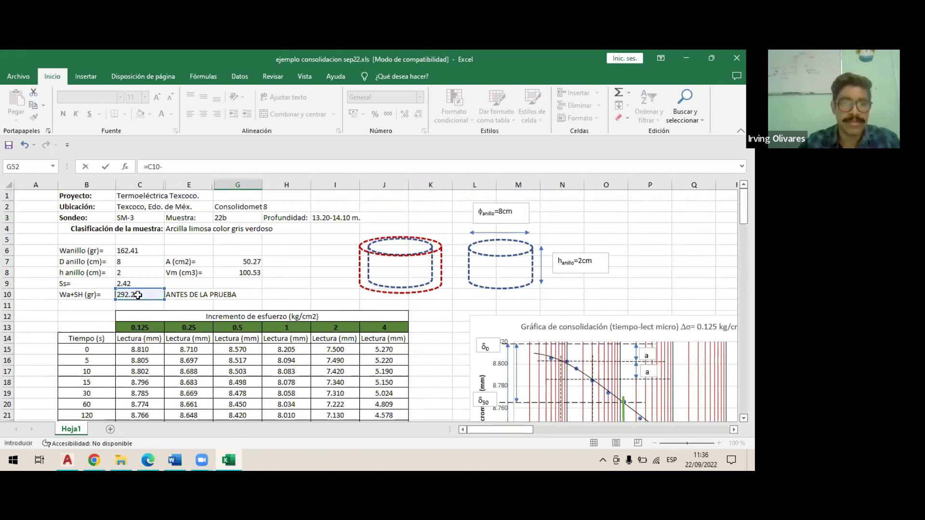
pyautogui.click(132, 247)
pyautogui.press('Return')
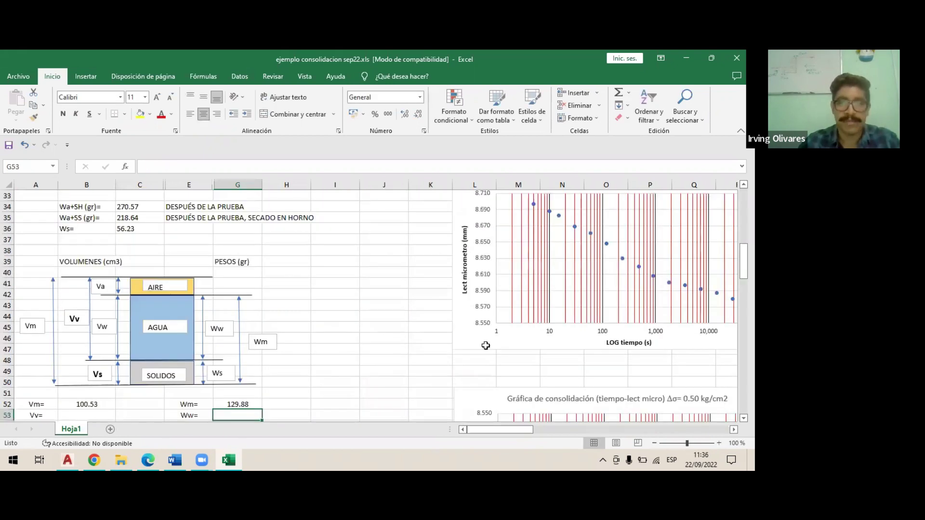
# Calculate the solids weight Ws in cell G54 with =C35-C6, using the oven-dried weight minus the ring weight
pyautogui.scroll(-2, 24, 280)
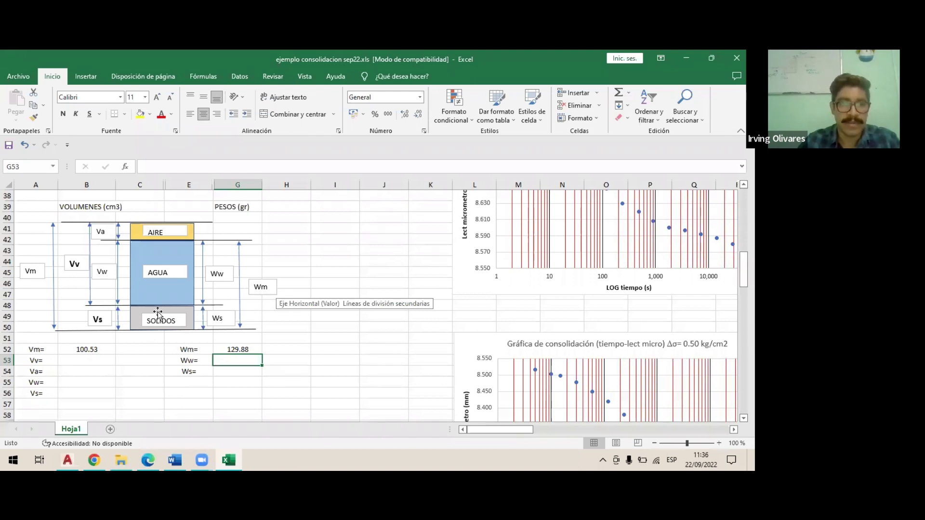
pyautogui.click(239, 369)
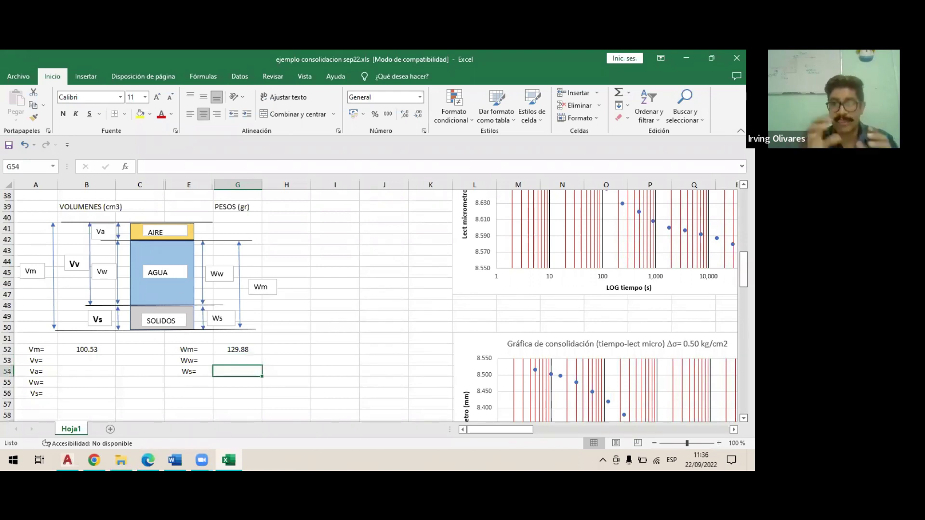
pyautogui.scroll(7, 227, 306)
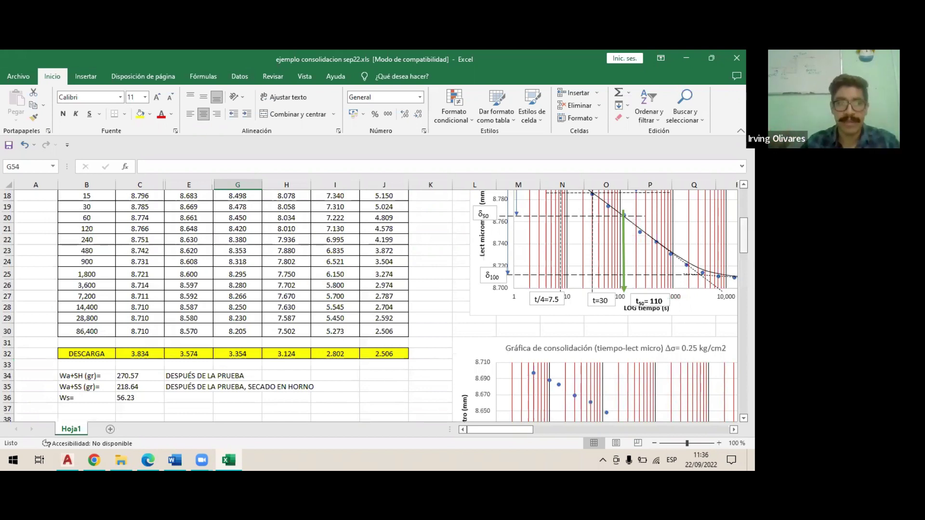
pyautogui.scroll(-2, 375, 306)
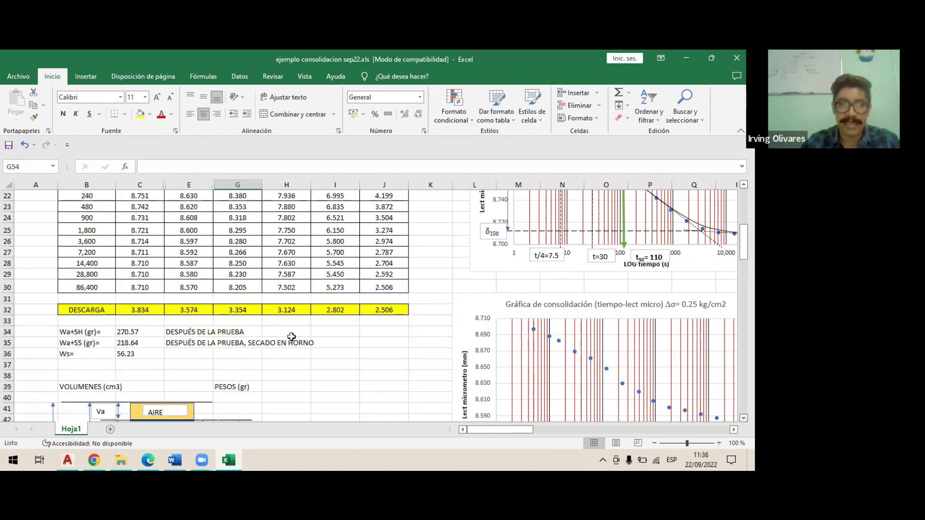
pyautogui.click(143, 343)
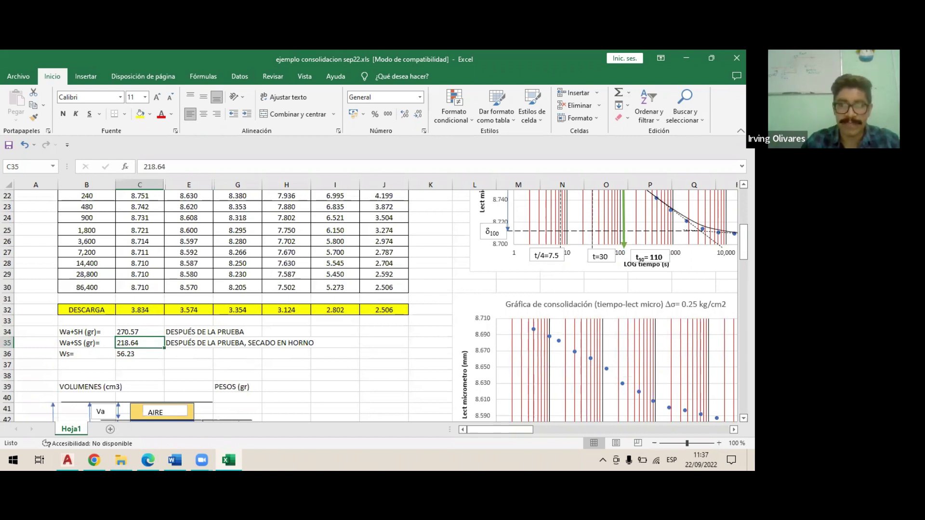
pyautogui.scroll(-2, 692, 397)
pyautogui.scroll(-3, 198, 292)
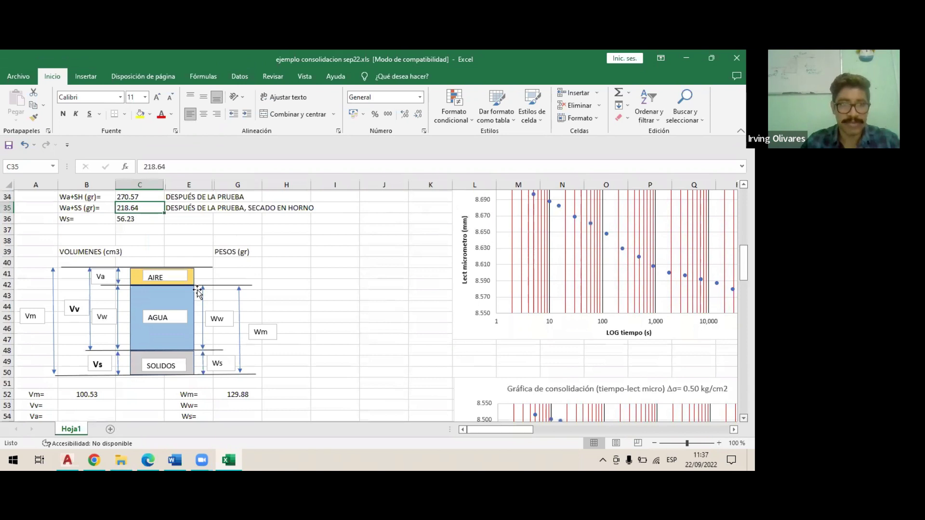
pyautogui.click(234, 412)
pyautogui.write('=')
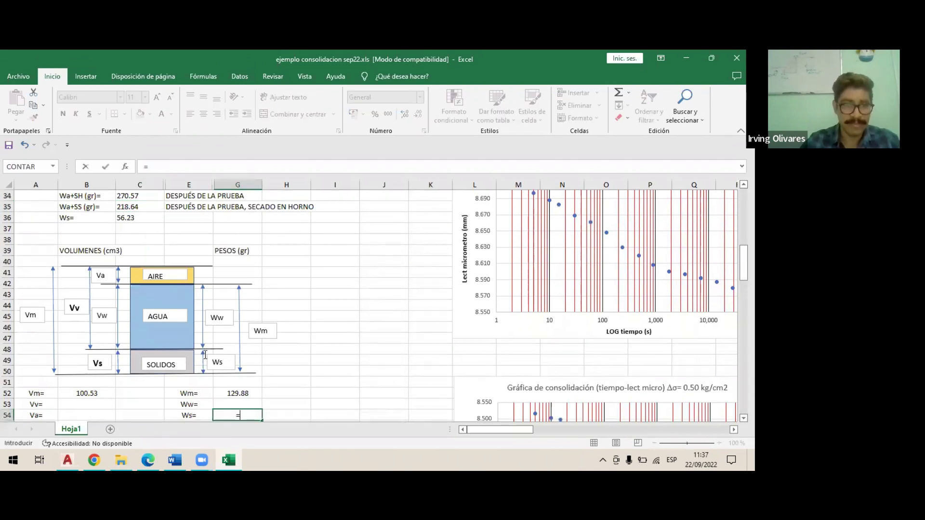
pyautogui.click(143, 208)
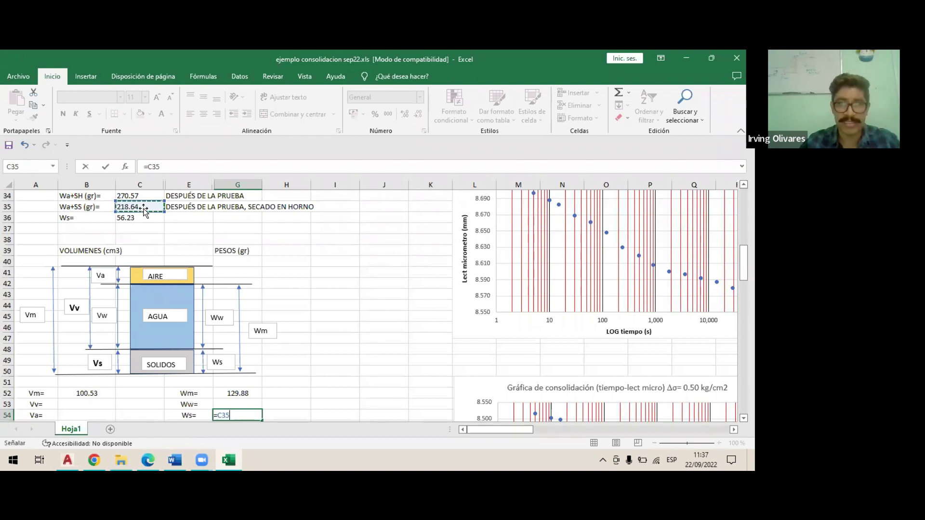
pyautogui.write('-')
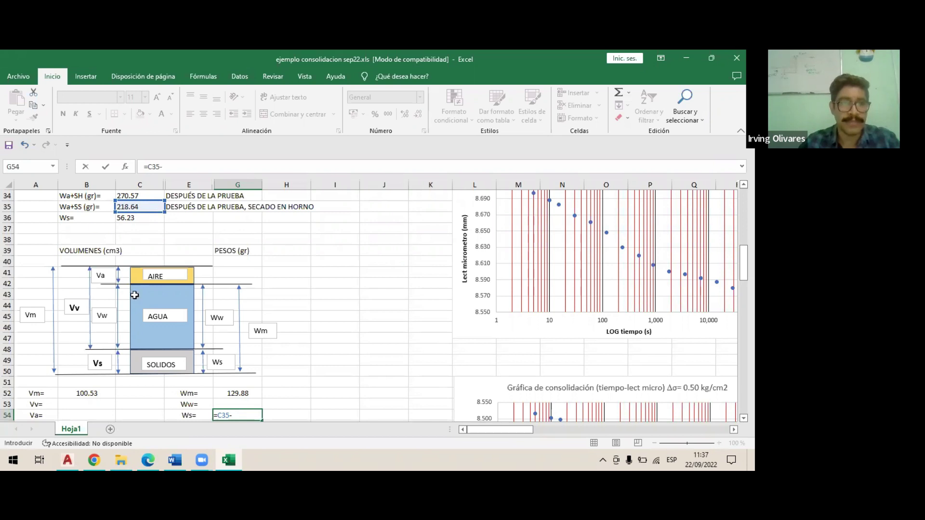
pyautogui.scroll(11, 135, 251)
pyautogui.click(136, 252)
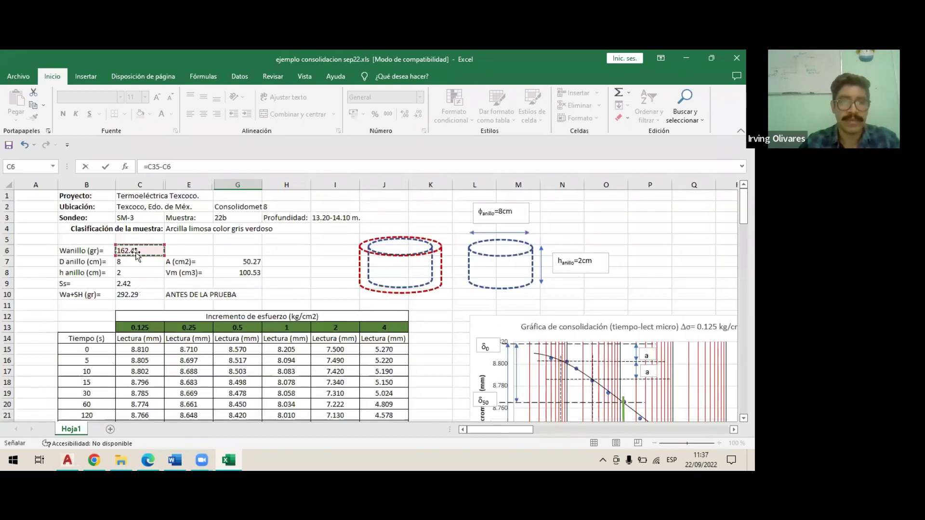
pyautogui.press('Return')
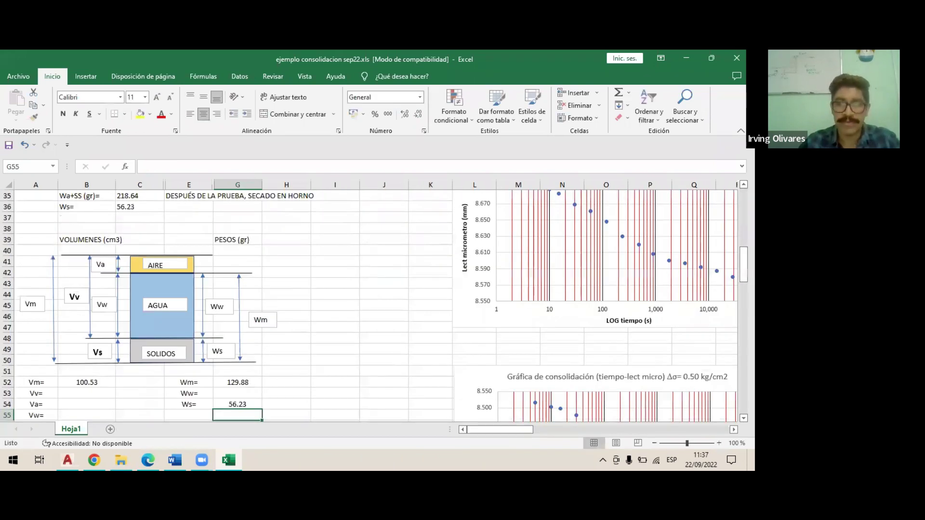
# Calculate the water weight Ww in cell G53 with =G52-G54
pyautogui.scroll(-1, 374, 306)
pyautogui.click(235, 380)
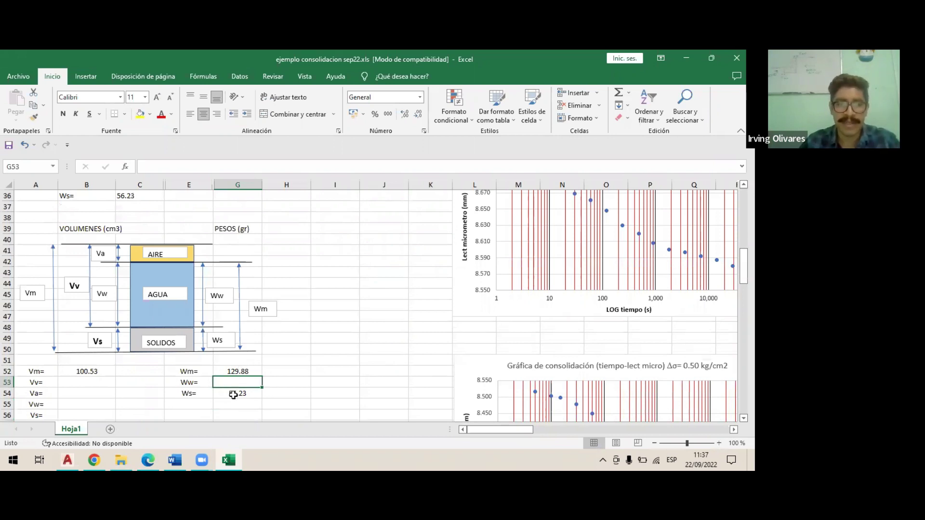
pyautogui.write('=')
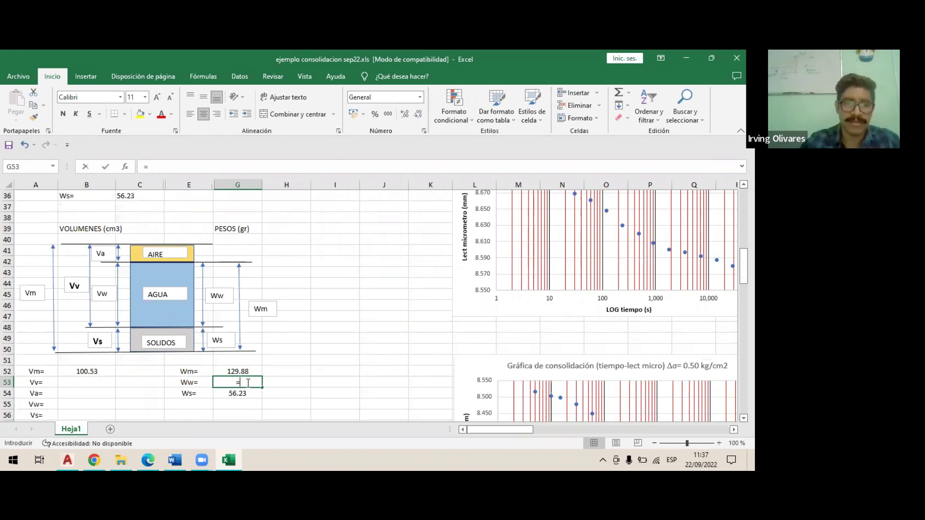
pyautogui.click(246, 369)
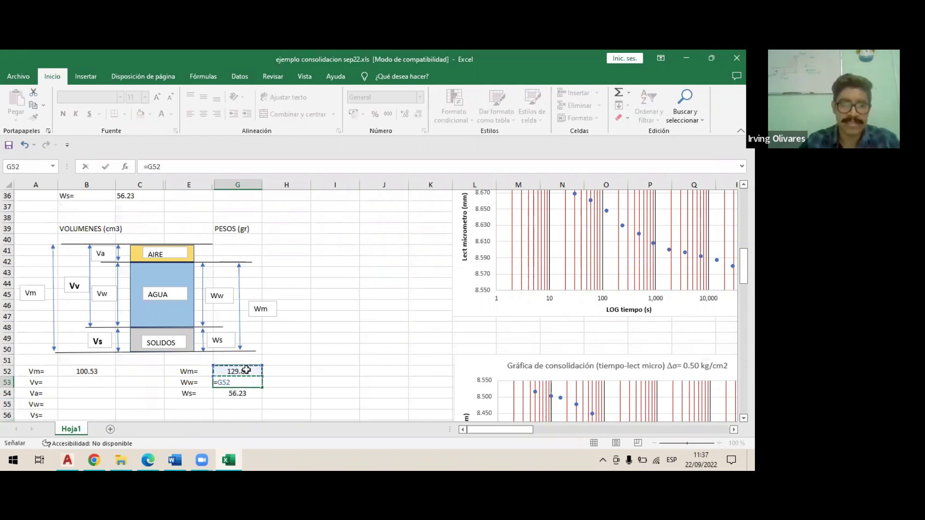
pyautogui.write('-')
pyautogui.click(249, 394)
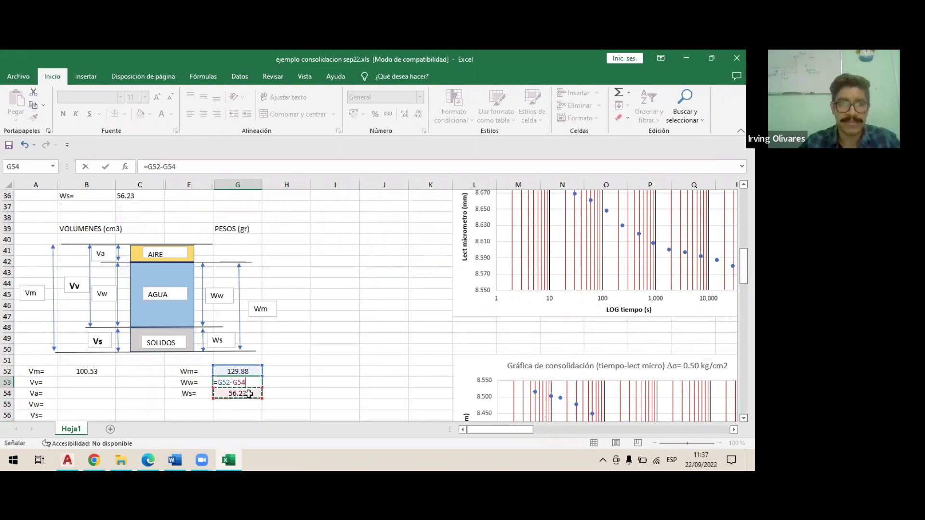
pyautogui.press('Return')
# Set the water volume Vw in cell B55 equal to the water weight in G53
pyautogui.click(54, 382)
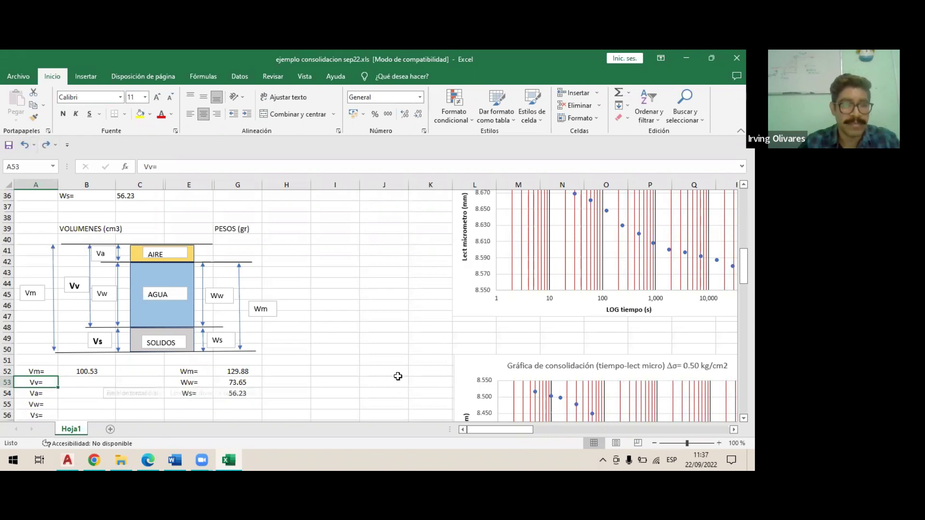
pyautogui.scroll(-1, 59, 390)
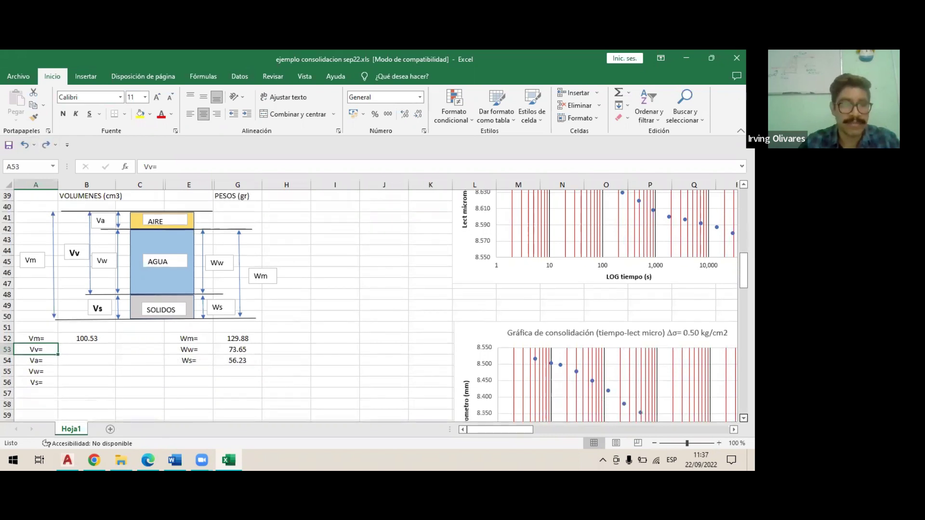
pyautogui.click(104, 376)
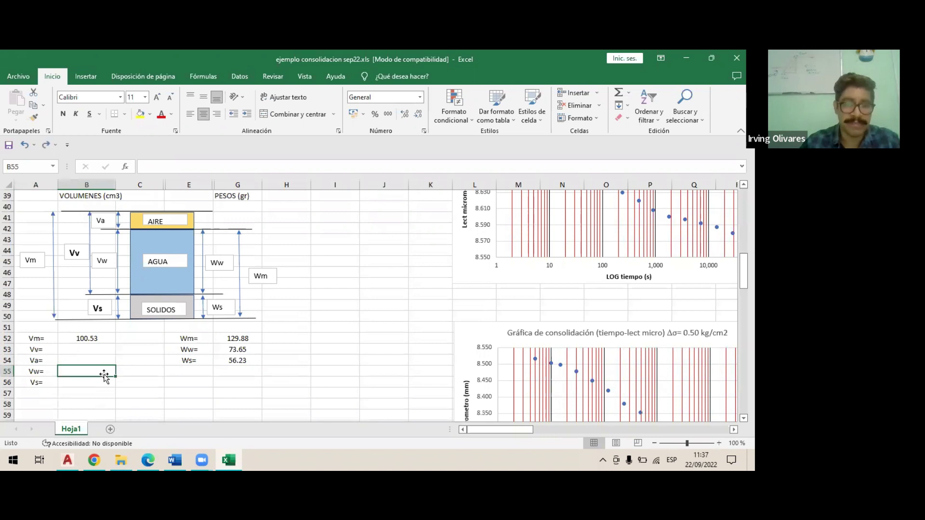
pyautogui.write('=')
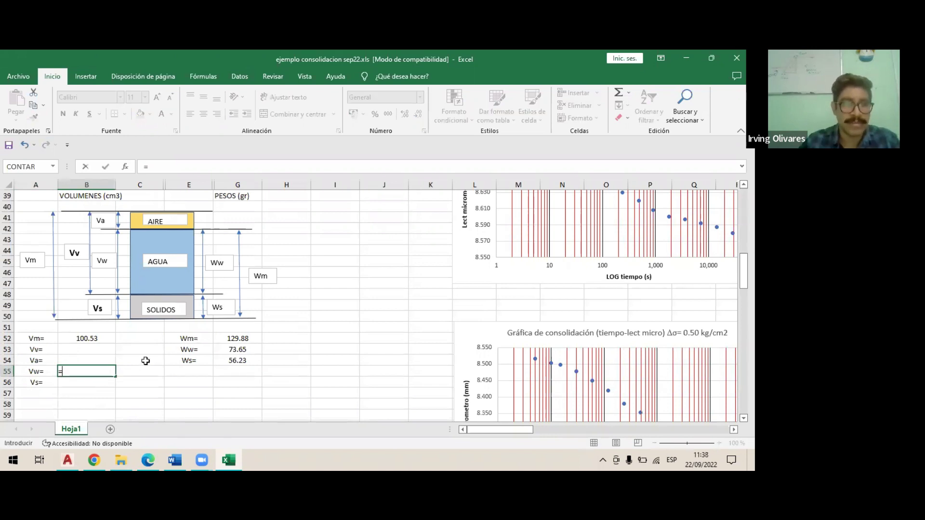
pyautogui.click(235, 348)
pyautogui.press('Return')
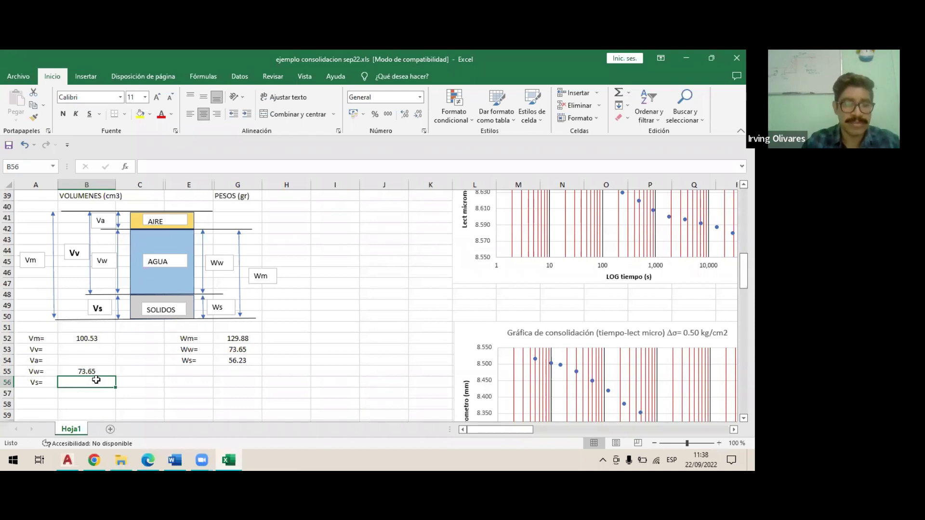
# Enter the note "Ss= Ws/Vs Y´0" in cell A58 and left-align it
pyautogui.write('=')
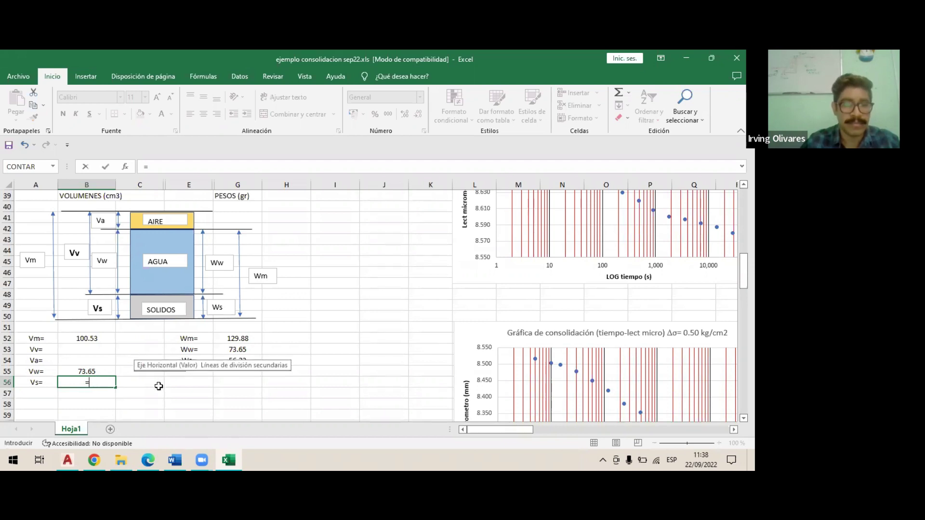
pyautogui.press('Escape')
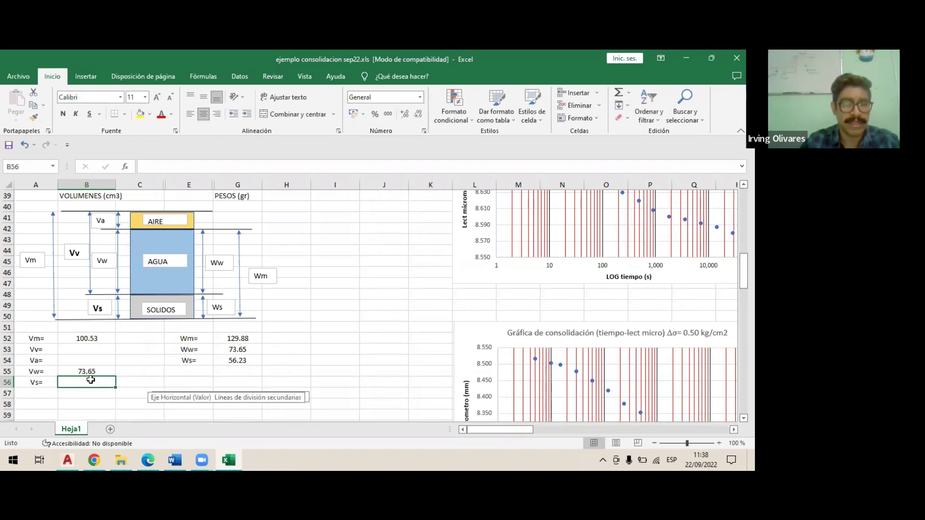
pyautogui.click(57, 405)
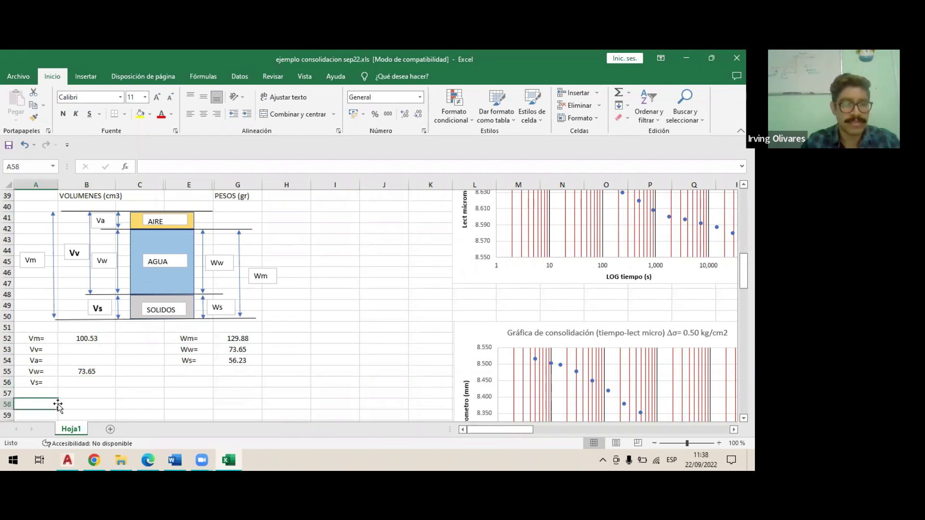
pyautogui.write('Ss= Ws/Vs')
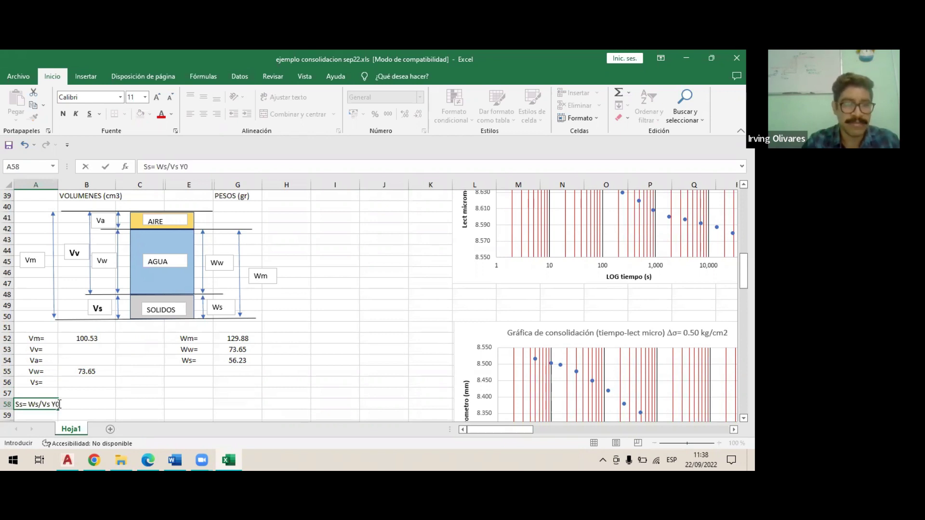
pyautogui.write('Y`0')
pyautogui.hotkey('ctrl', 'Return')
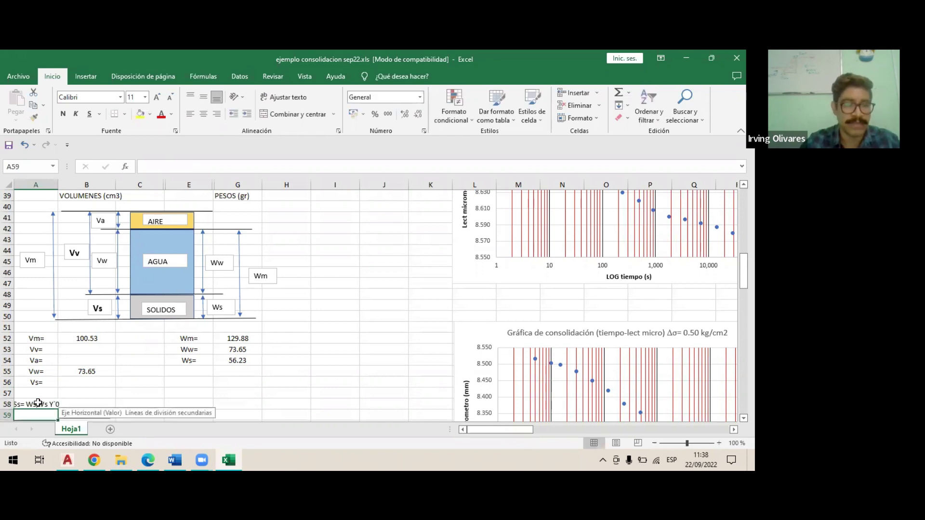
pyautogui.click(190, 114)
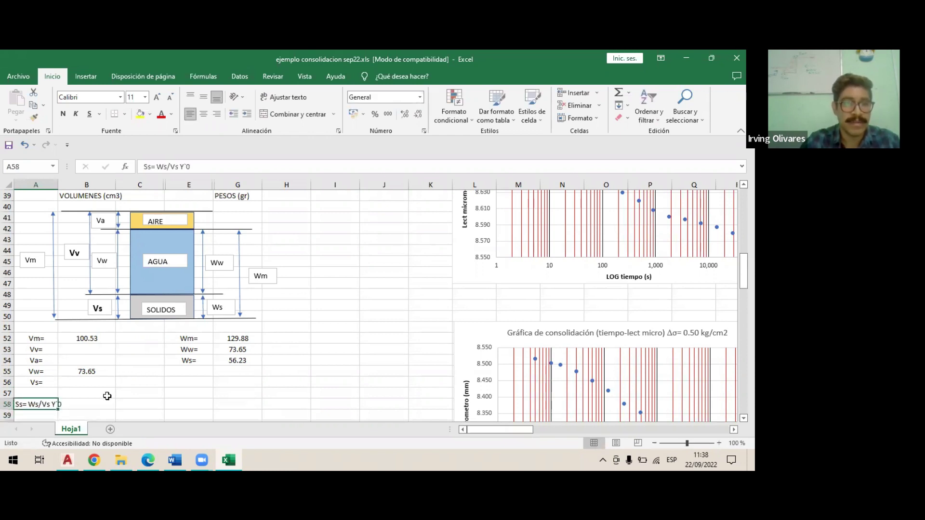
# Extend the note in cell A58 with "entonces Vs= Ws/ Ss Y´0"
pyautogui.click(214, 172)
pyautogui.write('entonces Vs')
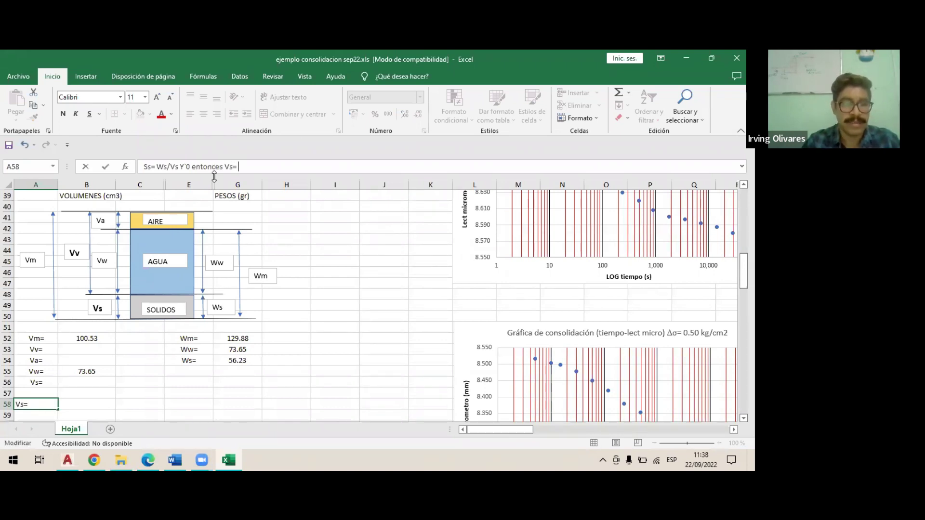
pyautogui.write('= Ws/ Ss')
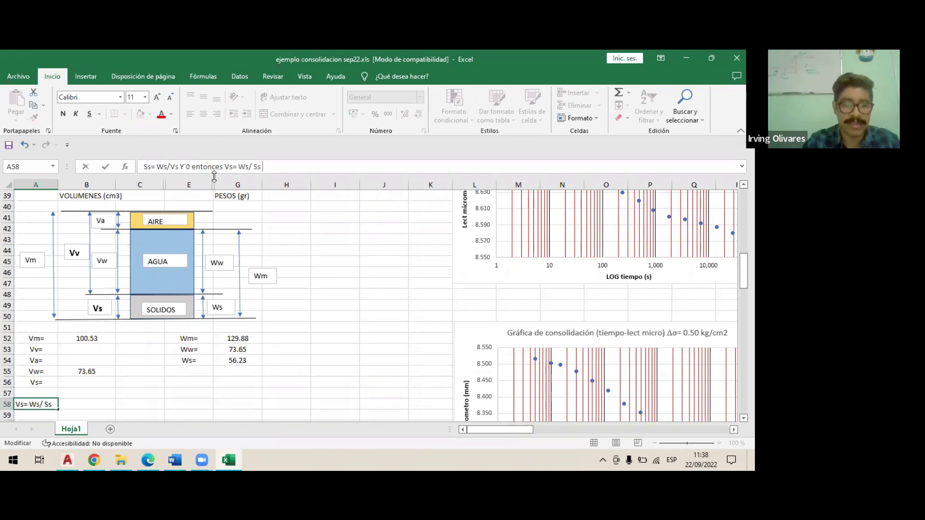
pyautogui.write(' Y`0')
pyautogui.press('Return')
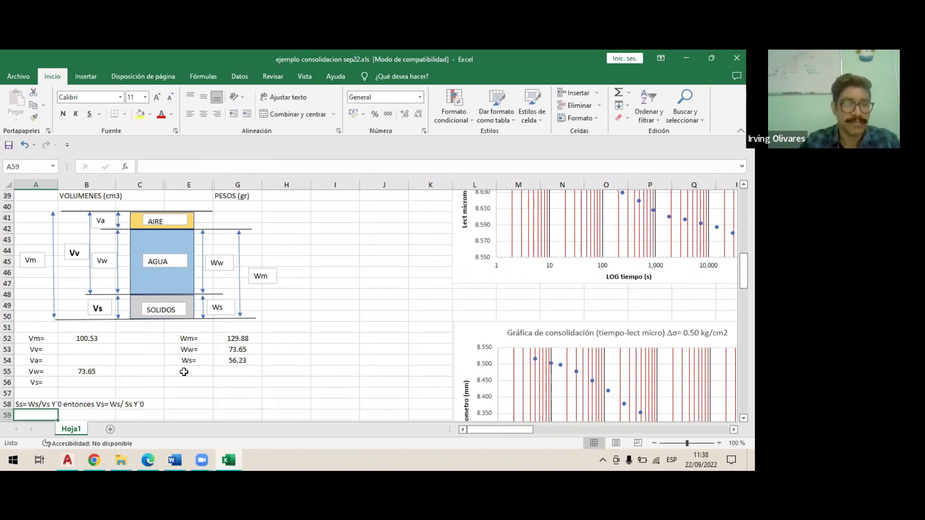
# Calculate the solids volume Vs in cell B56 with =G54/C9, dividing the solids weight by Ss
pyautogui.click(93, 382)
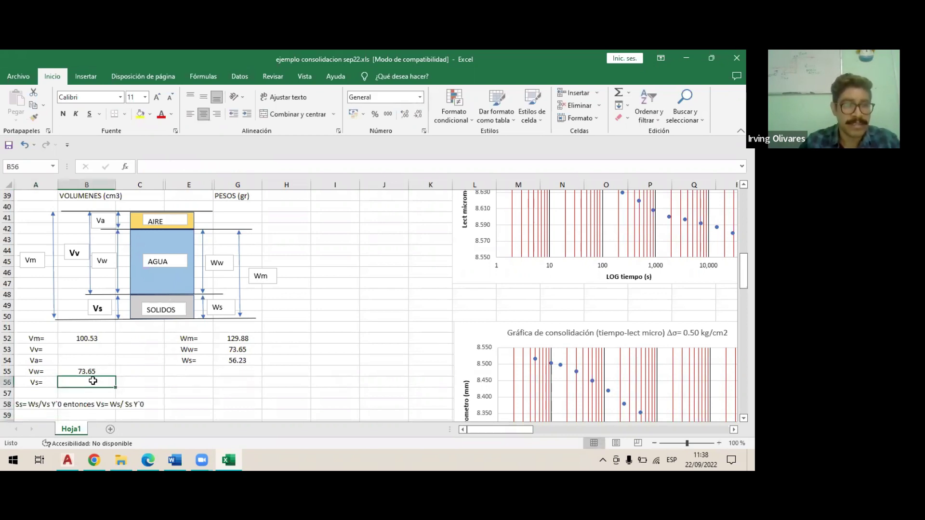
pyautogui.write('=')
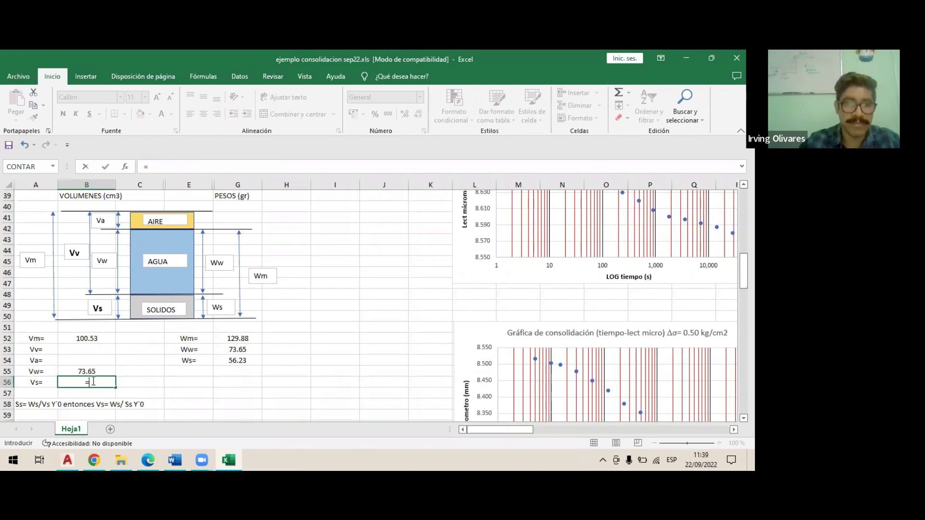
pyautogui.click(237, 360)
pyautogui.write('/(')
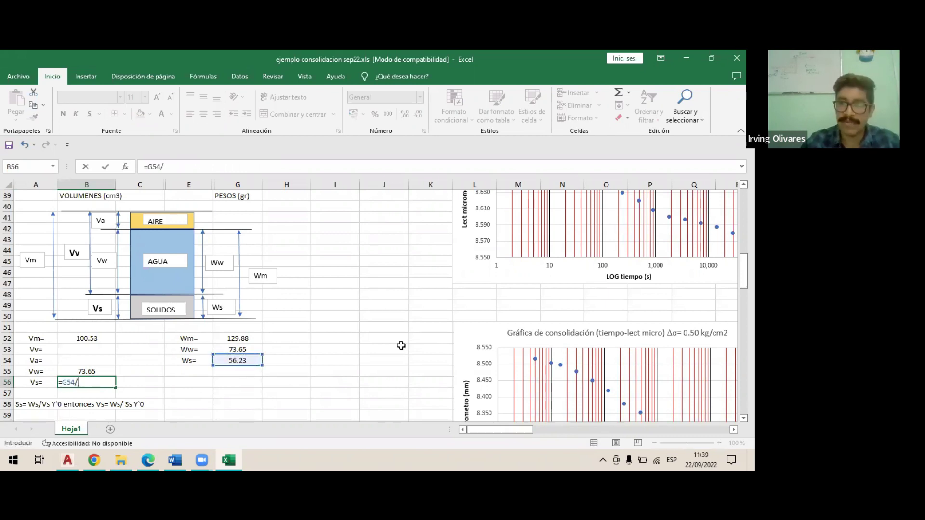
pyautogui.scroll(7, 374, 306)
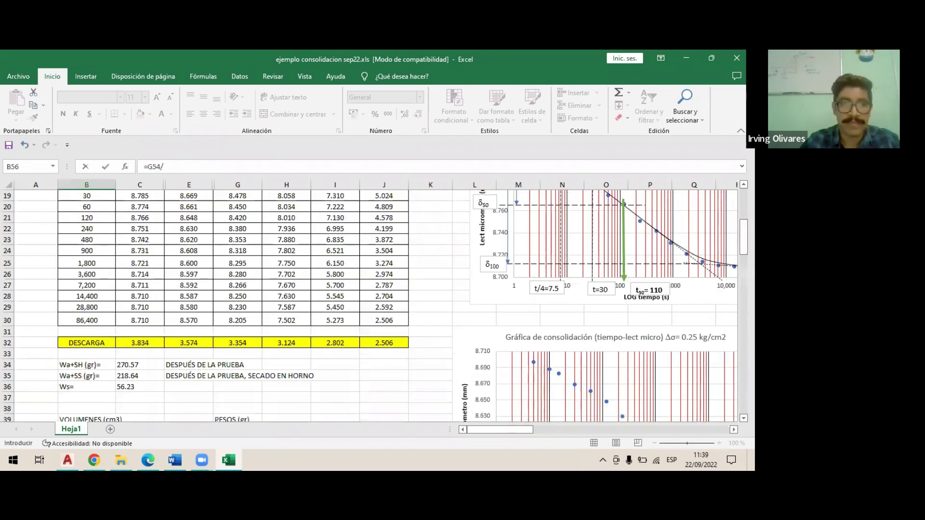
pyautogui.scroll(5, 374, 306)
pyautogui.scroll(1, 137, 286)
pyautogui.click(137, 285)
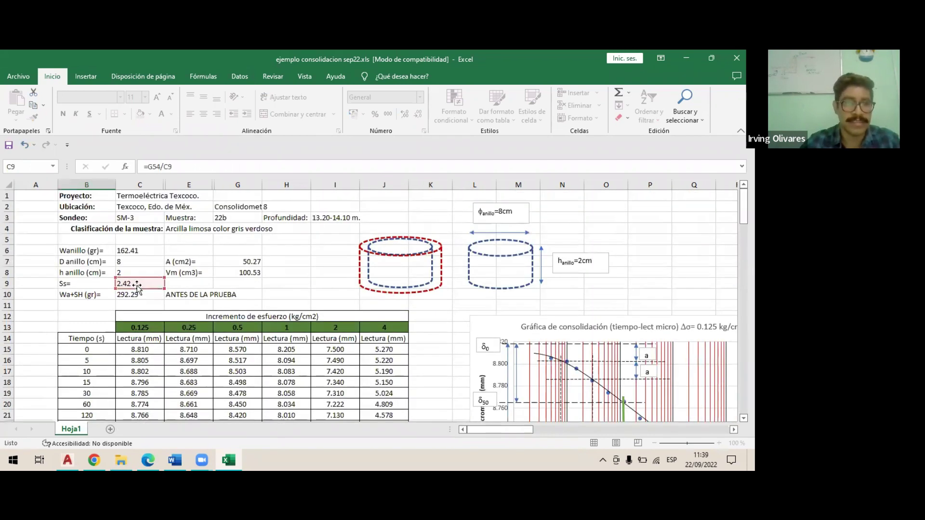
pyautogui.press('Return')
# Format the solids volume in cell B56 to two decimal places
pyautogui.press('Up')
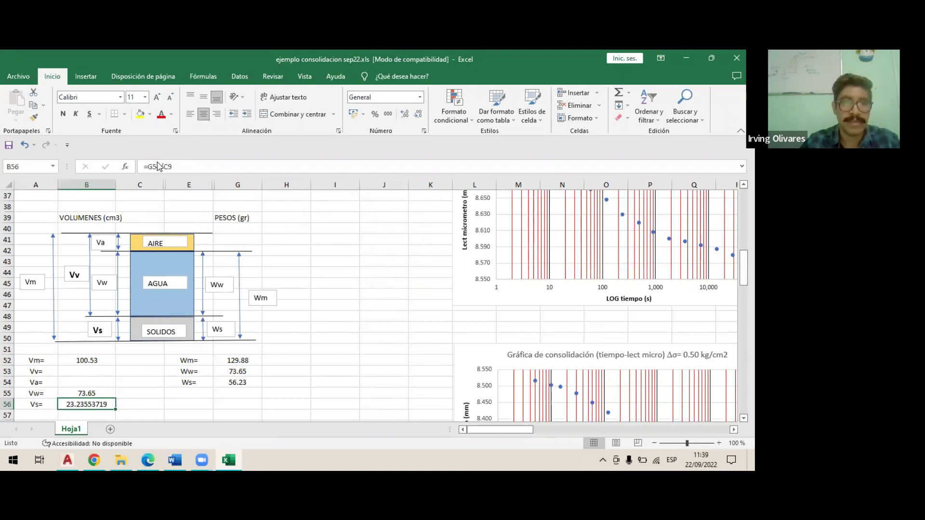
pyautogui.click(419, 115)
pyautogui.click(418, 115)
pyautogui.click(419, 116)
pyautogui.click(419, 115)
pyautogui.click(419, 115)
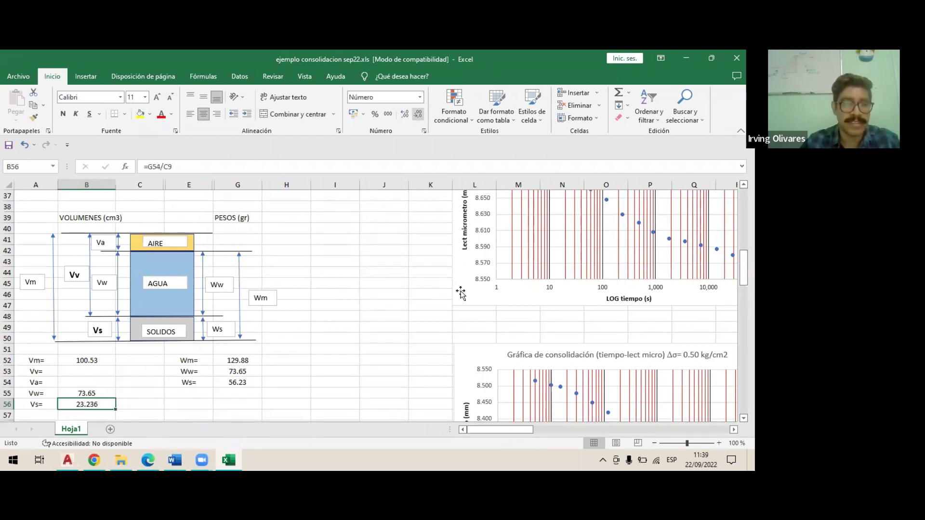
pyautogui.click(419, 116)
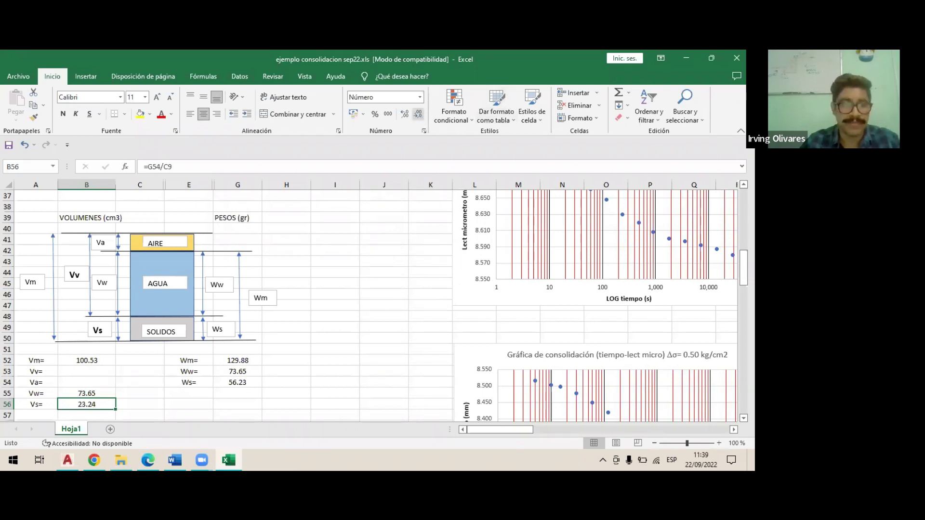
# Calculate the air volume Va in cell B54 with =B52-B55-B56 and the void volume Vv in B53 with =B54+B55
pyautogui.scroll(-1, 116, 332)
pyautogui.click(90, 346)
pyautogui.click(90, 328)
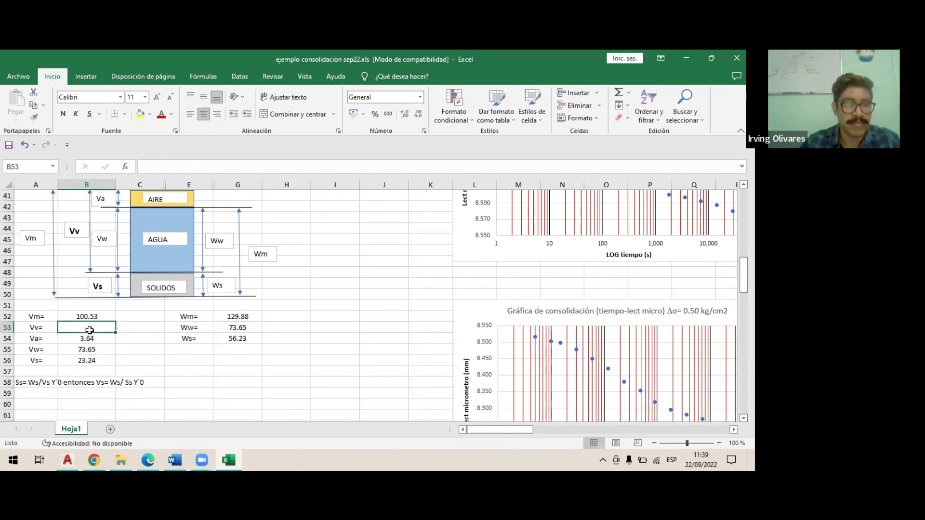
pyautogui.write('=')
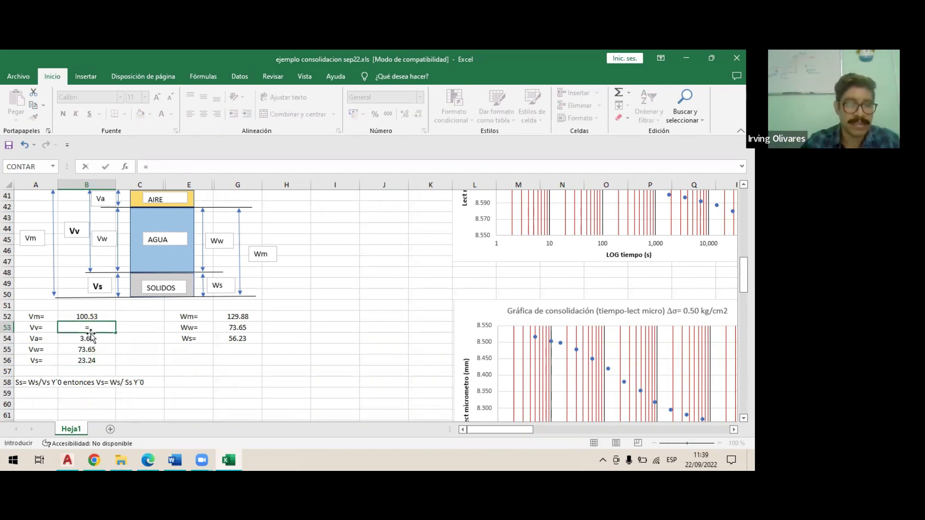
pyautogui.click(89, 339)
pyautogui.write('+')
pyautogui.click(86, 346)
pyautogui.press('Return')
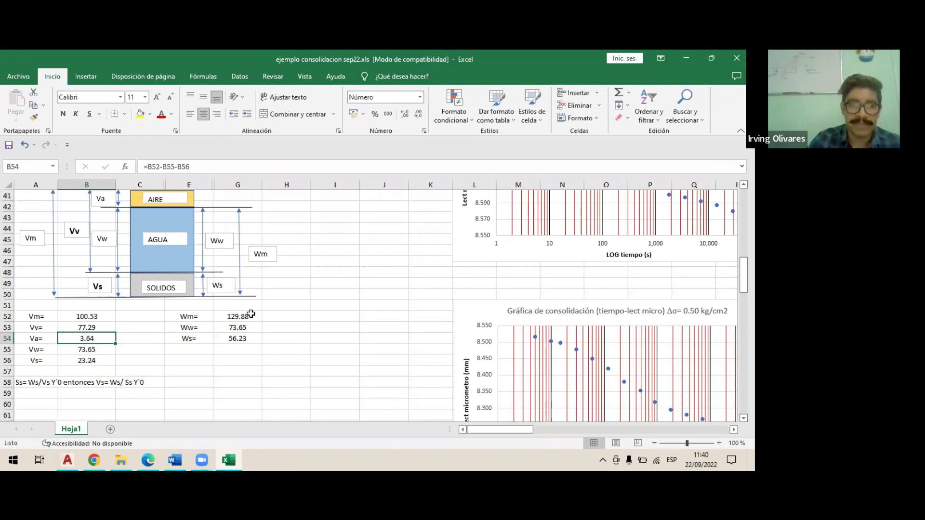
# Label cell E56 "e=" and calculate the void ratio in cell G56 with =B53/B56
pyautogui.click(203, 360)
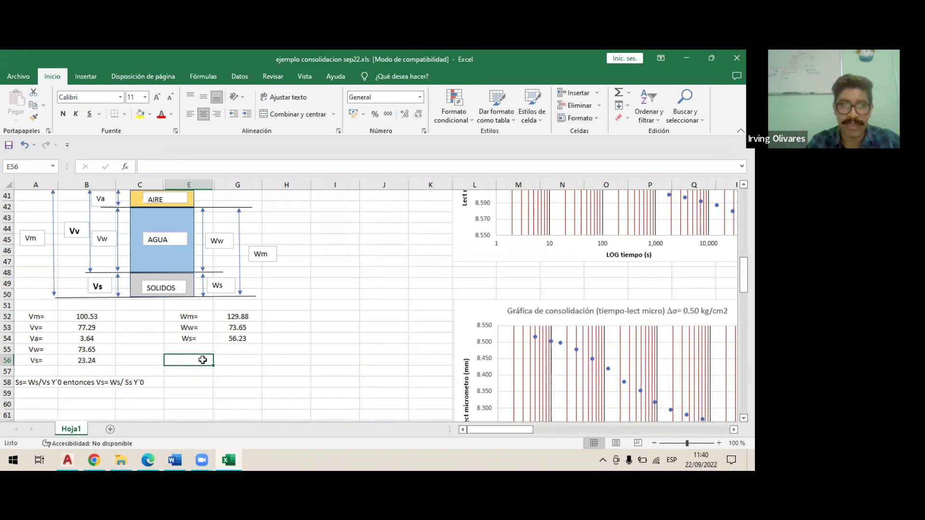
pyautogui.write('e=')
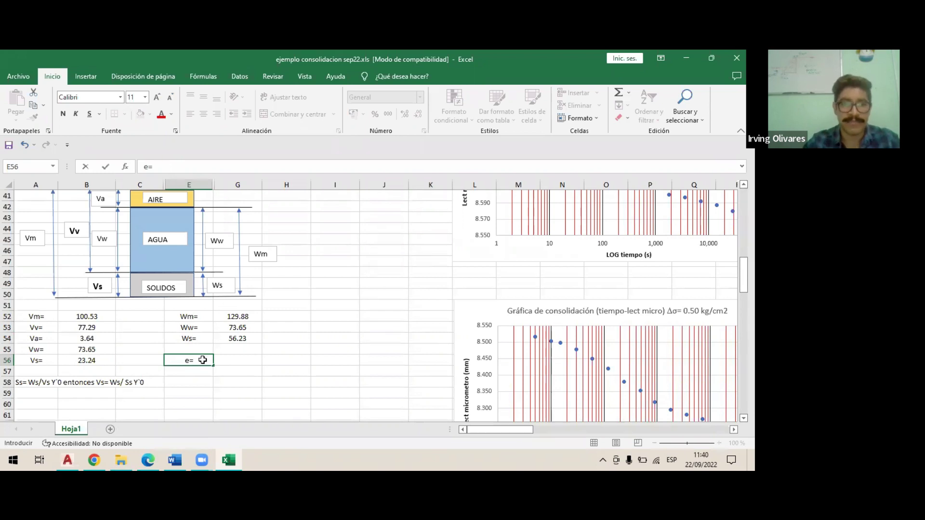
pyautogui.hotkey('ctrl', 'Return')
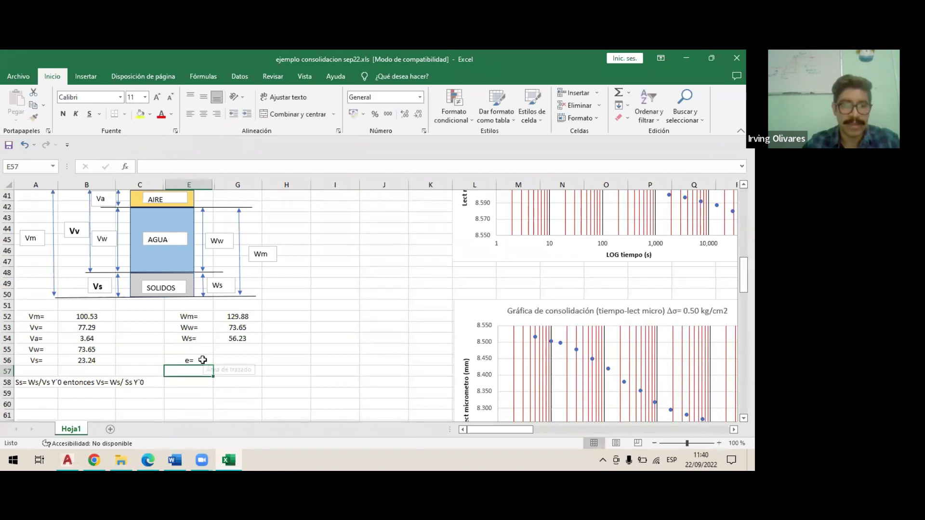
pyautogui.click(250, 367)
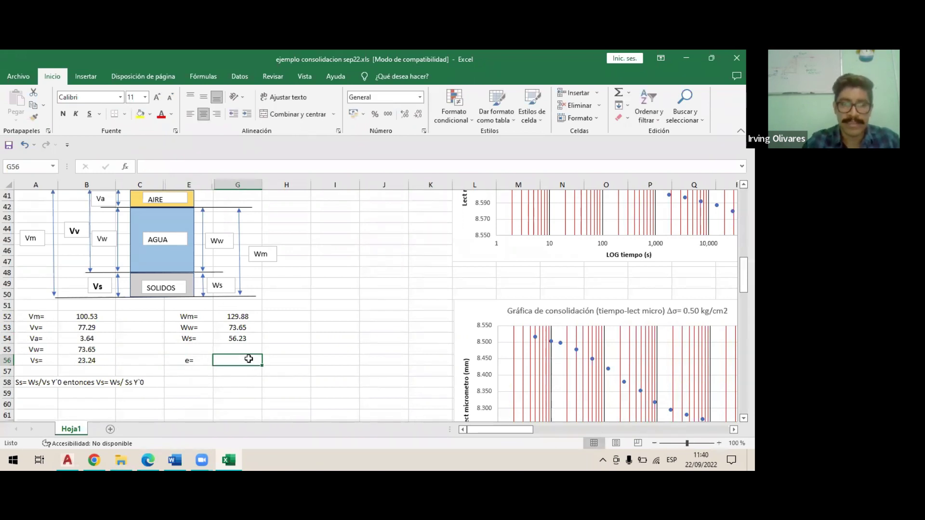
pyautogui.write('=')
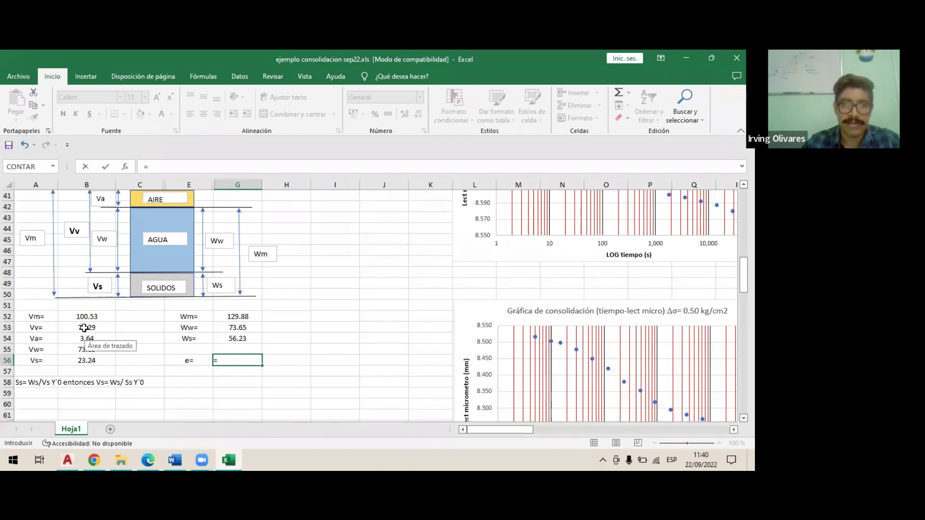
pyautogui.click(85, 328)
pyautogui.write('/')
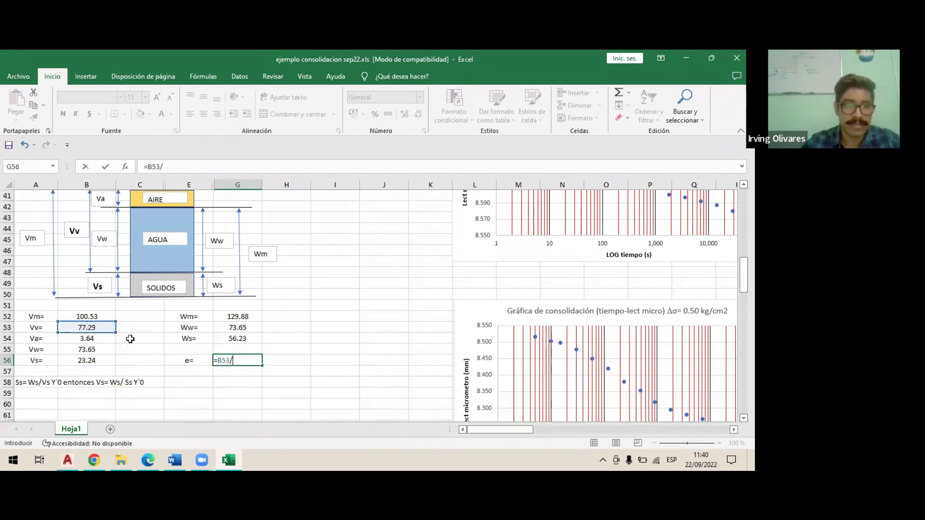
pyautogui.click(89, 359)
pyautogui.press('Return')
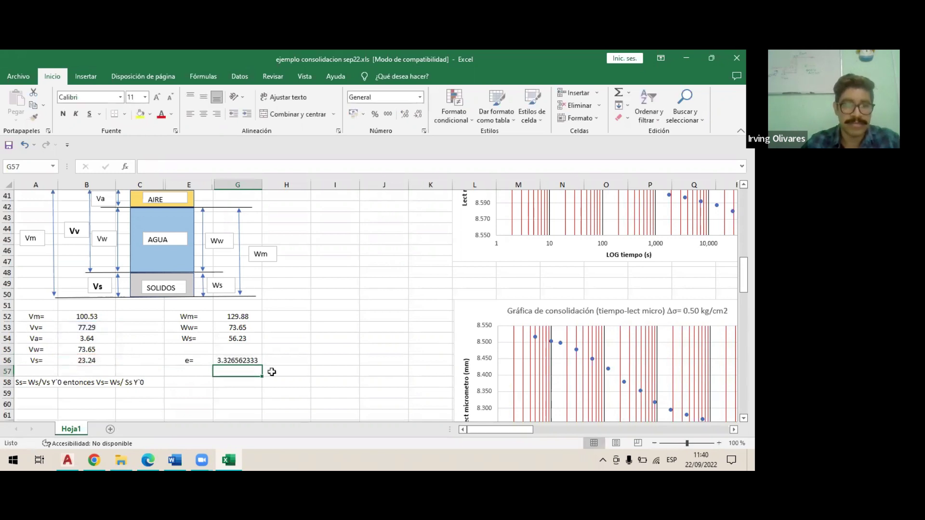
# Format the void ratio in cell G56 to two decimal places
pyautogui.click(243, 363)
pyautogui.click(418, 114)
pyautogui.click(418, 114)
pyautogui.click(418, 115)
pyautogui.click(418, 115)
pyautogui.click(418, 114)
pyautogui.click(418, 115)
pyautogui.click(418, 115)
pyautogui.click(418, 115)
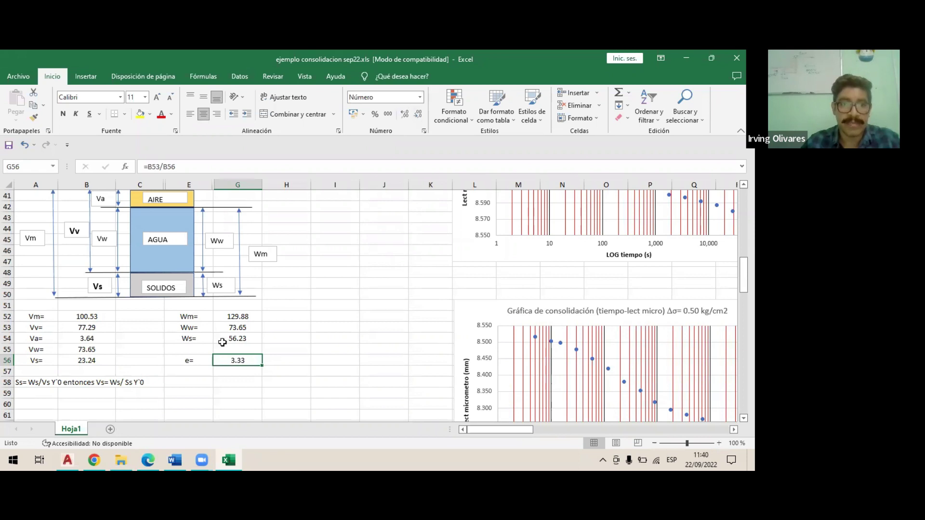
pyautogui.click(405, 115)
# Make the void ratio label and value in E56:G56 bold with font size 13
pyautogui.click(202, 359)
pyautogui.moveTo(203, 359); pyautogui.dragTo(238, 361)
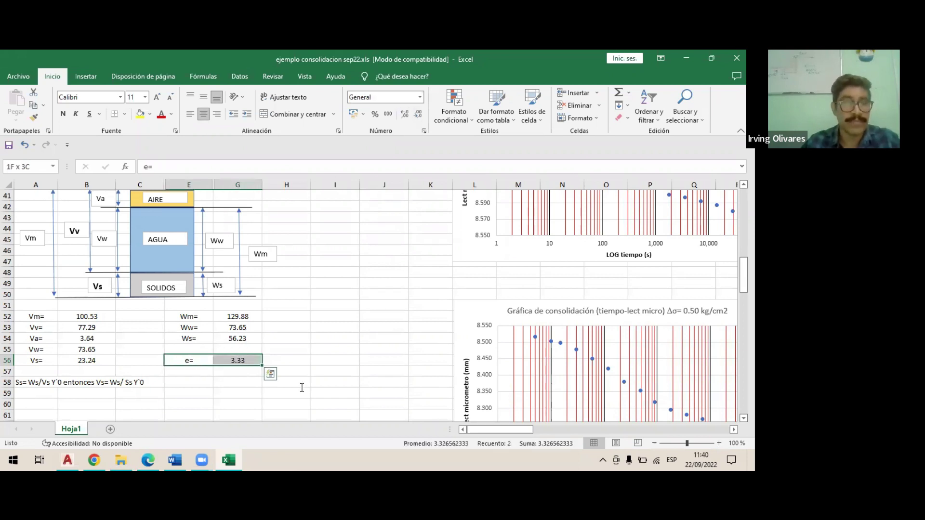
pyautogui.click(63, 114)
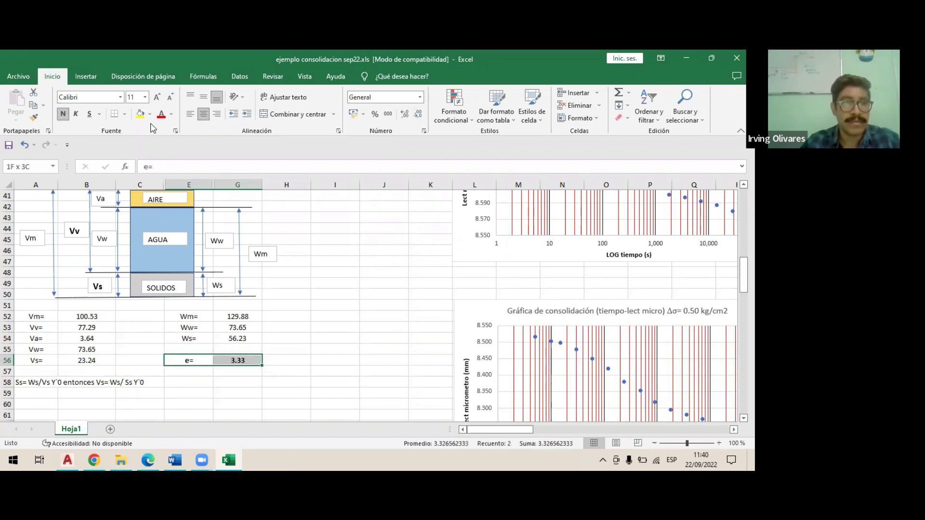
pyautogui.click(134, 97)
pyautogui.write('13')
pyautogui.press('Return')
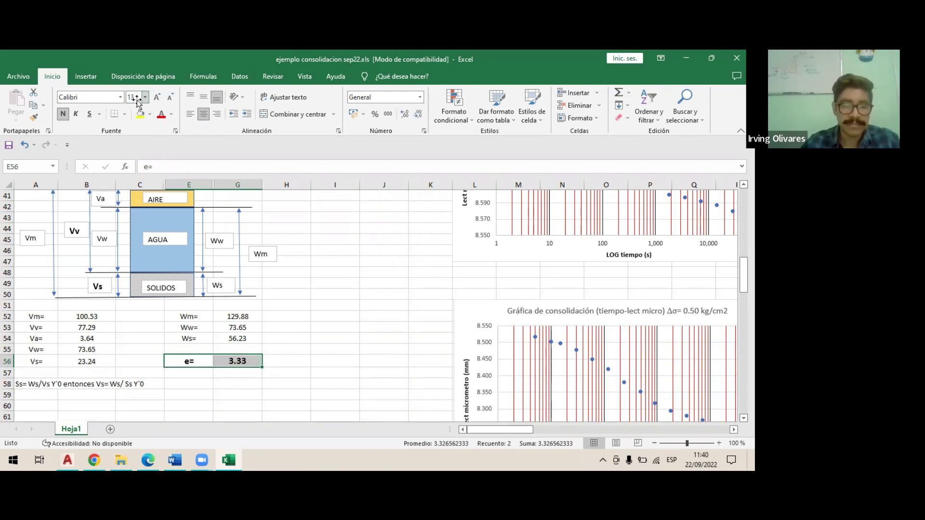
# Enter the note "INICIAL" in cell H56 beside the void ratio value
pyautogui.click(203, 361)
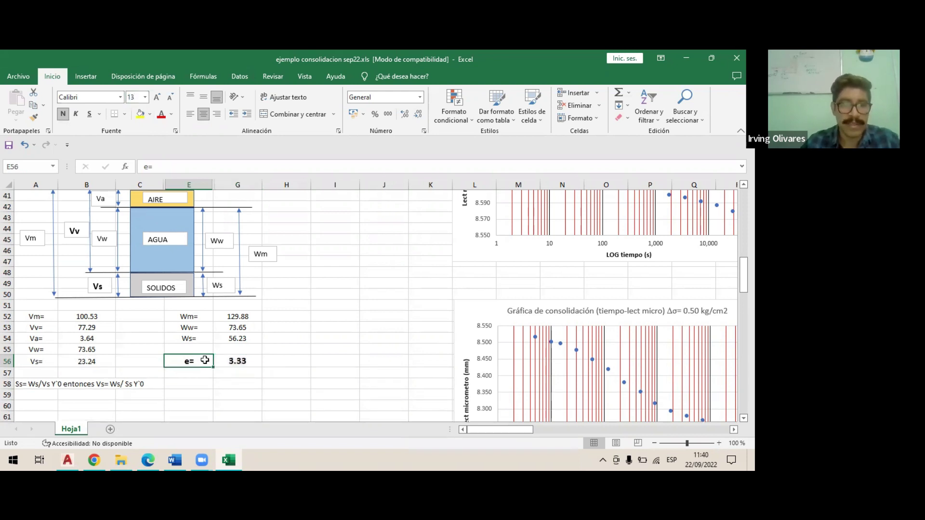
pyautogui.click(147, 165)
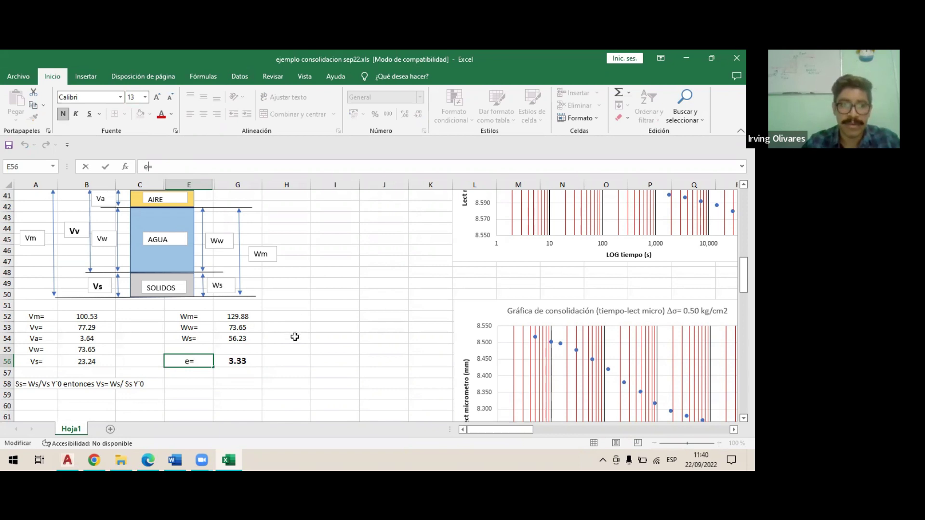
pyautogui.click(291, 359)
pyautogui.write('in')
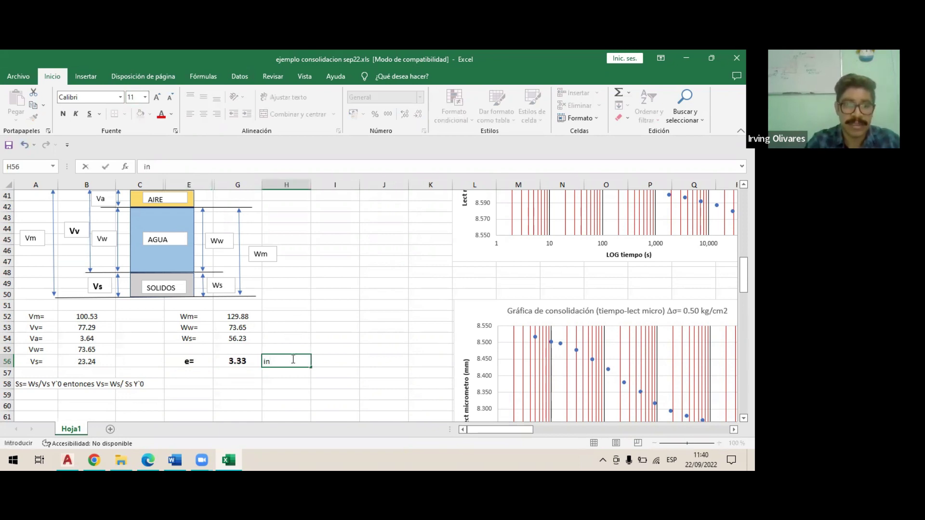
pyautogui.write('INICIAL')
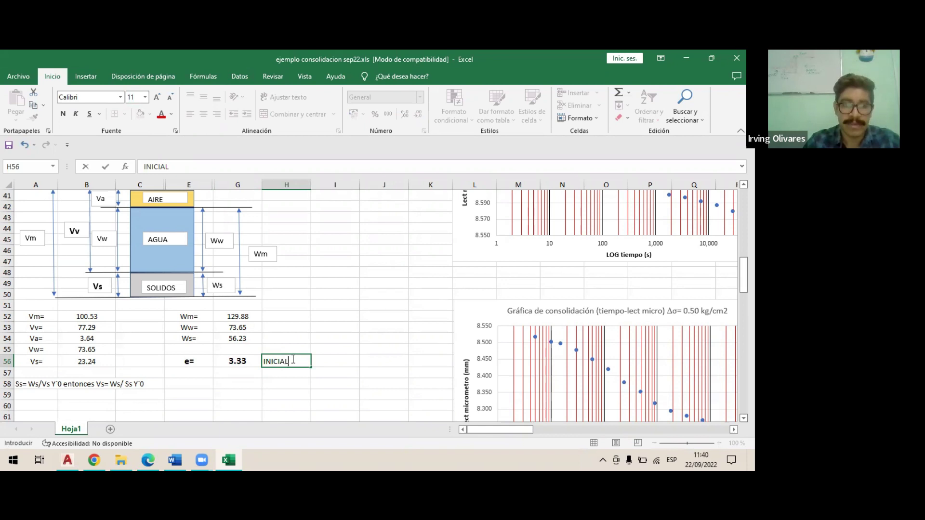
pyautogui.press('Return')
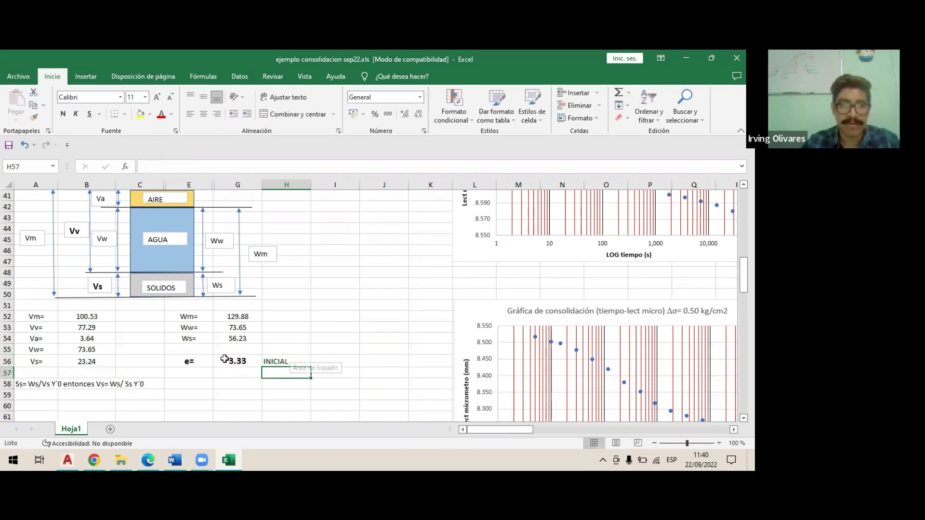
# Change the label in E56 to "e0=" with the 0 as a subscript, and show the void ratio in G56 with three decimals
pyautogui.click(198, 360)
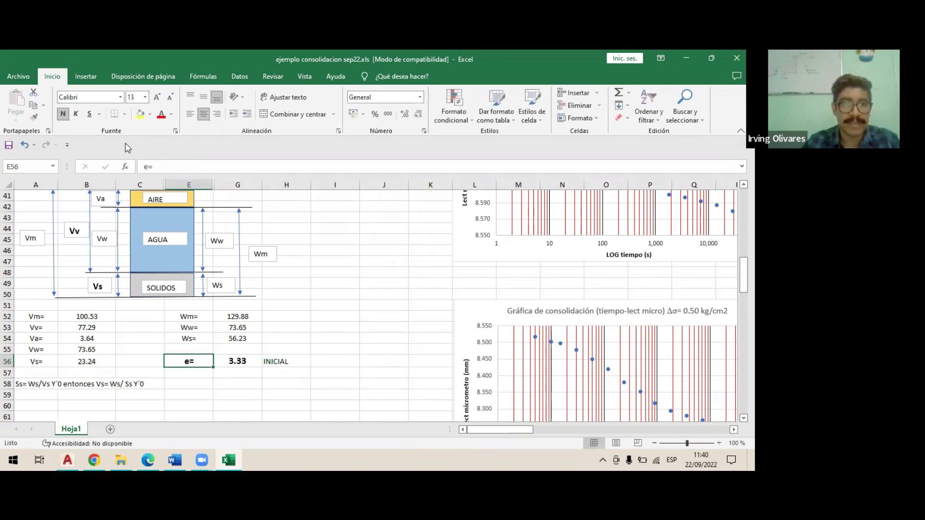
pyautogui.click(146, 165)
pyautogui.write('0')
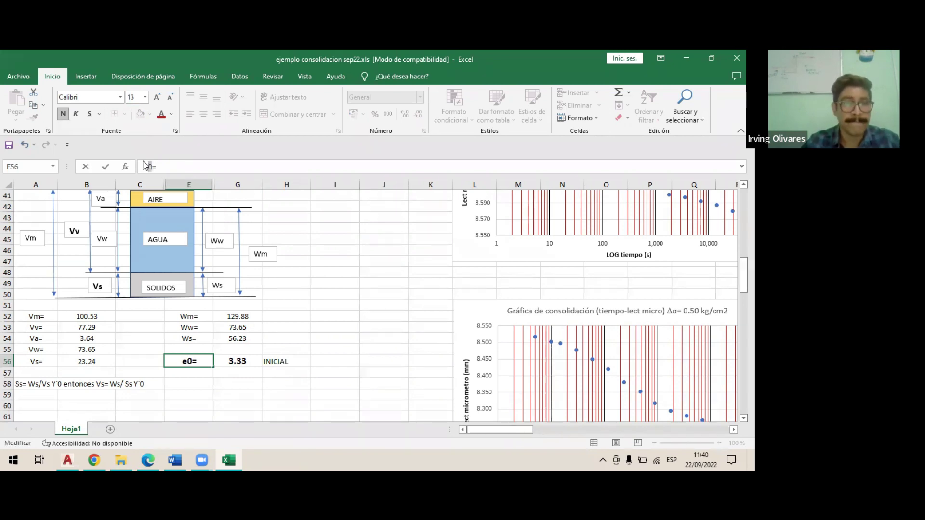
pyautogui.click(176, 131)
pyautogui.click(244, 271)
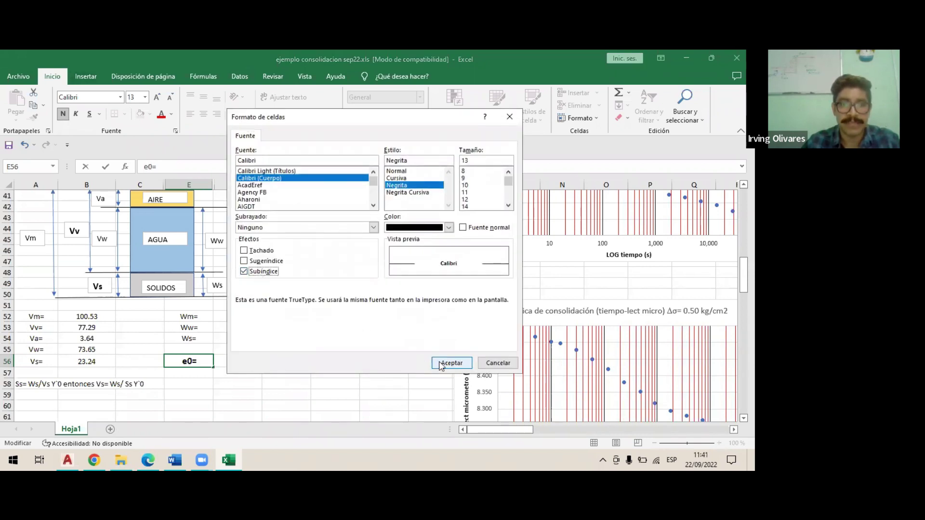
pyautogui.click(440, 363)
pyautogui.click(386, 395)
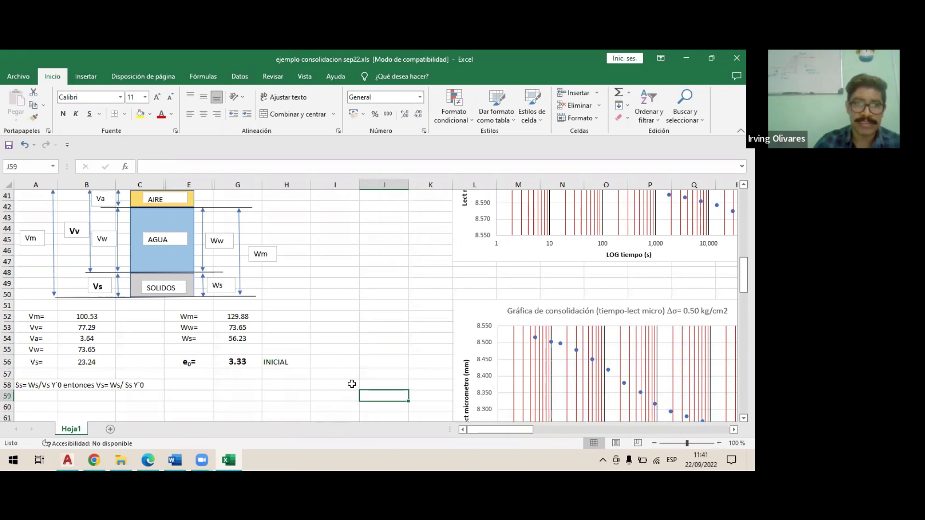
pyautogui.click(251, 364)
pyautogui.click(403, 114)
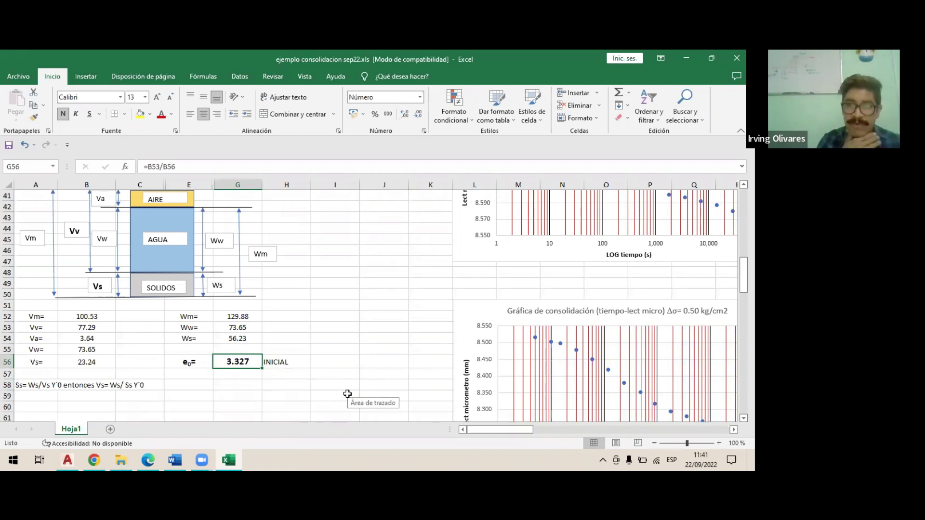
# Write the void ratio expression "e= Vv/Vs" as text in cell E59 below the calculations
pyautogui.scroll(-1, 348, 394)
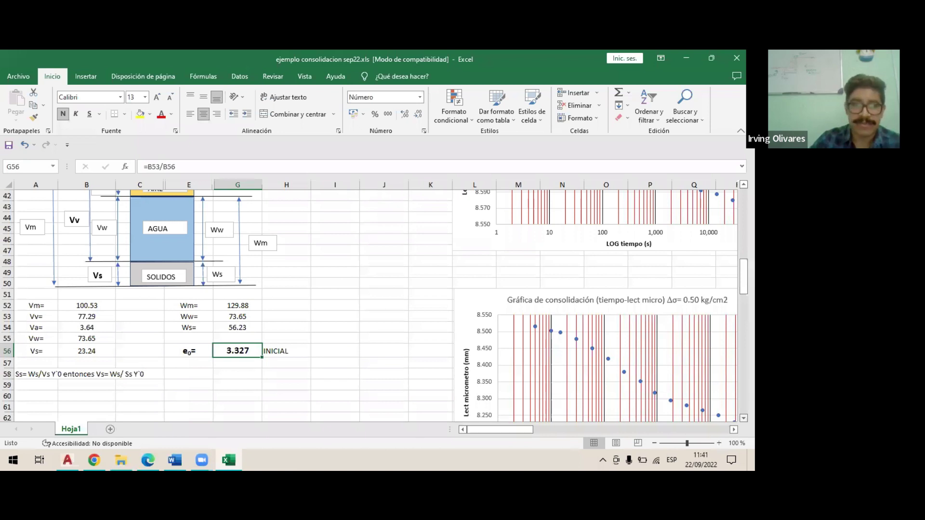
pyautogui.scroll(-2, 231, 365)
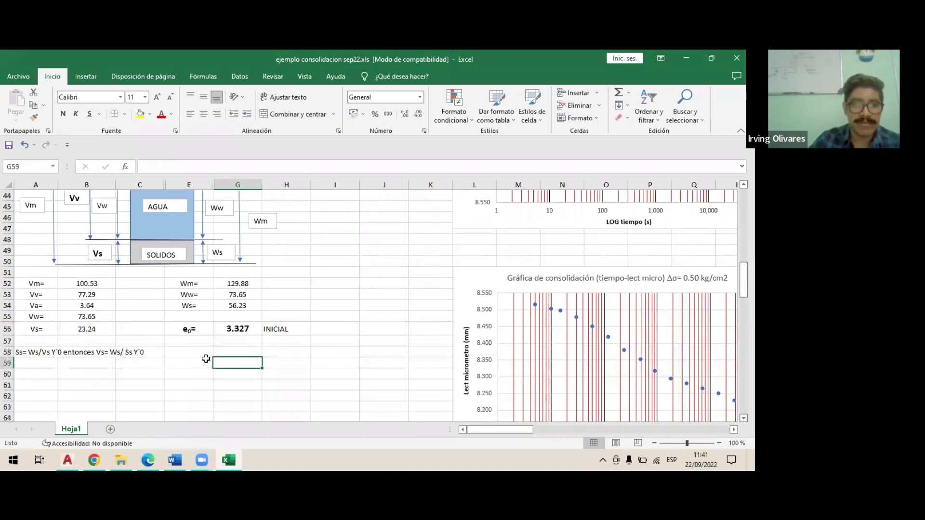
pyautogui.click(205, 361)
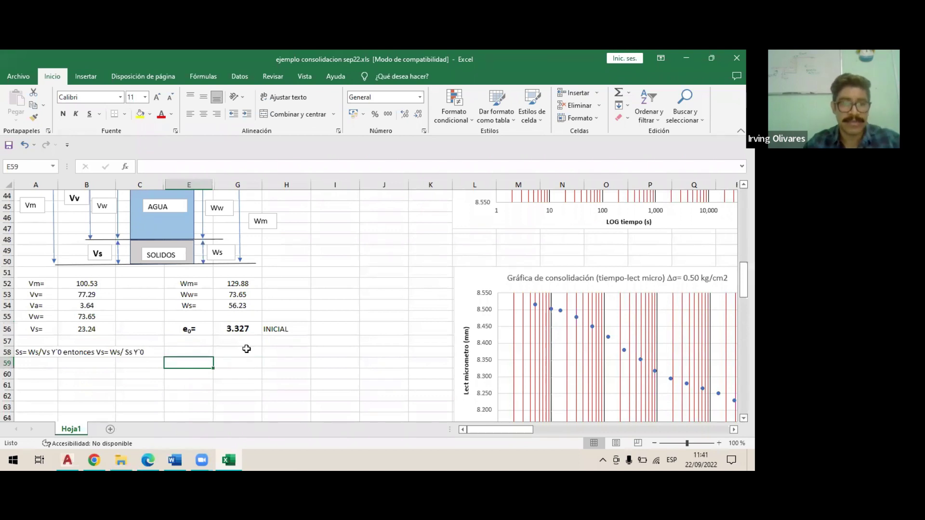
pyautogui.write('e')
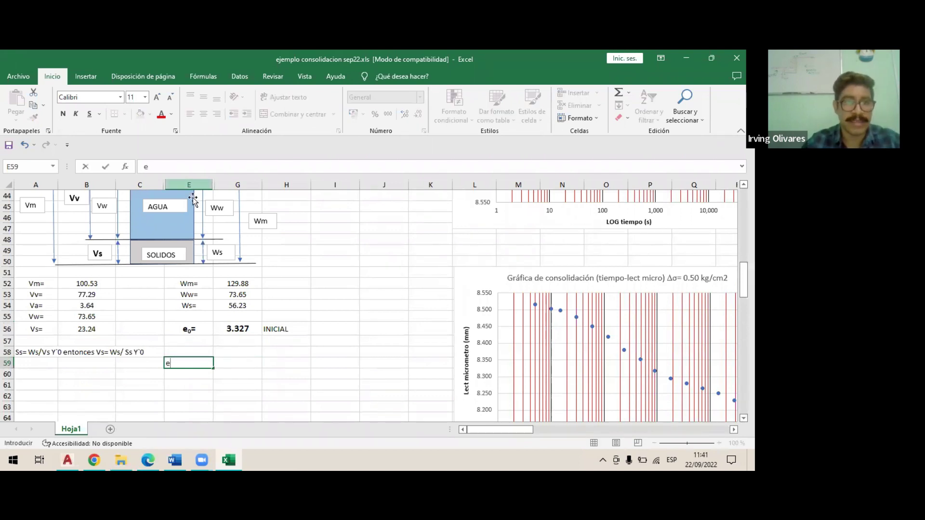
pyautogui.press('Escape')
pyautogui.write('e')
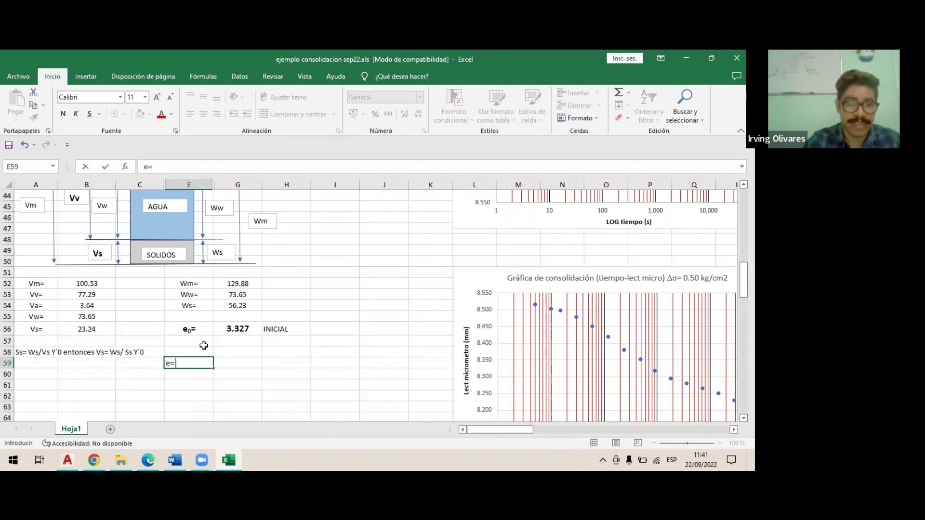
pyautogui.write('= Vv/Vs')
pyautogui.press('Return')
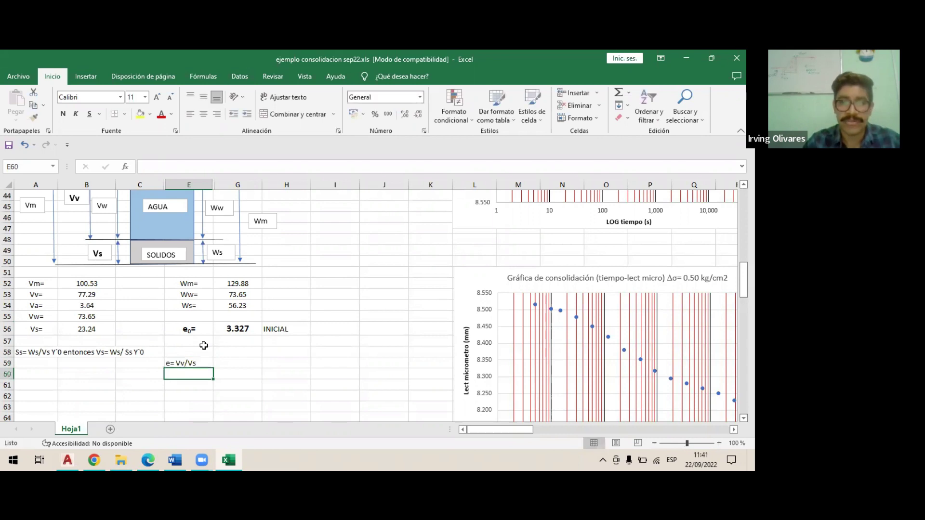
pyautogui.click(195, 360)
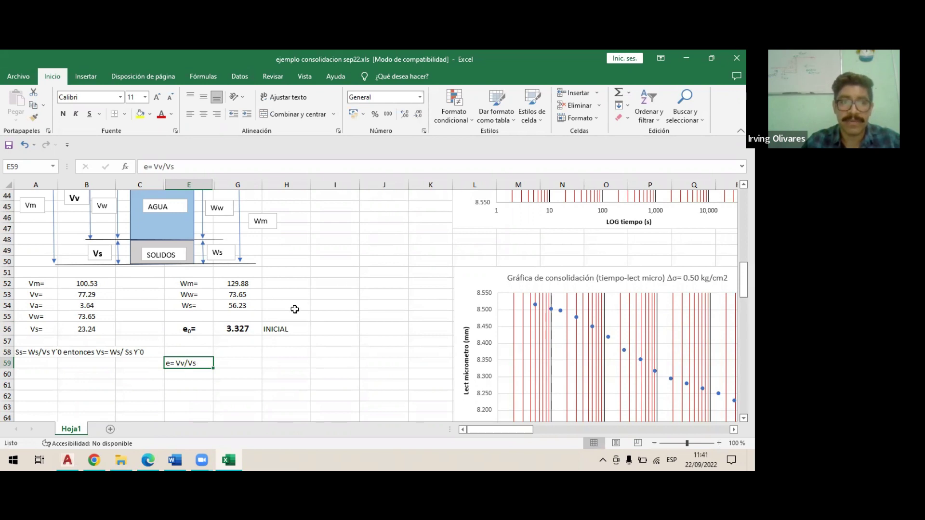
# Reduce the height of the blue dashed cylinder beside the "hanillo=2cm" label by lowering its upper edge
pyautogui.scroll(14, 436, 248)
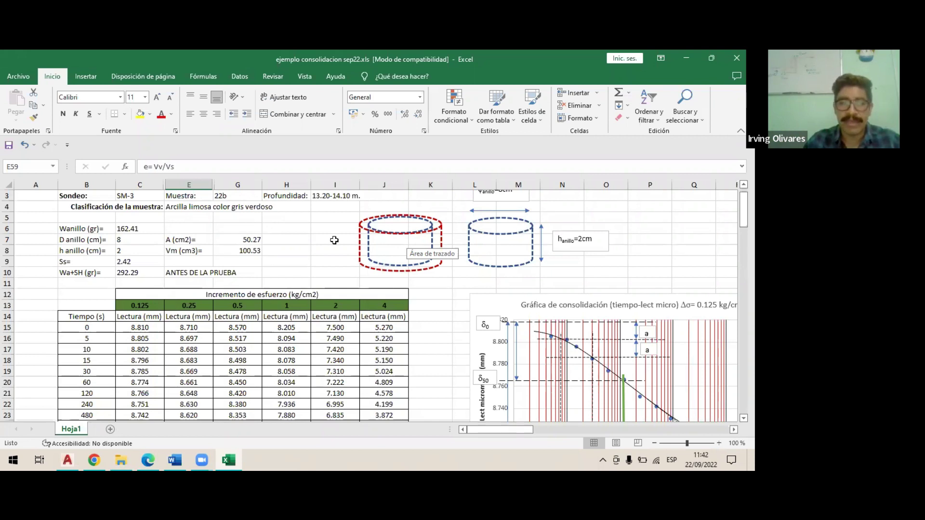
pyautogui.hscroll(3, 260, 242)
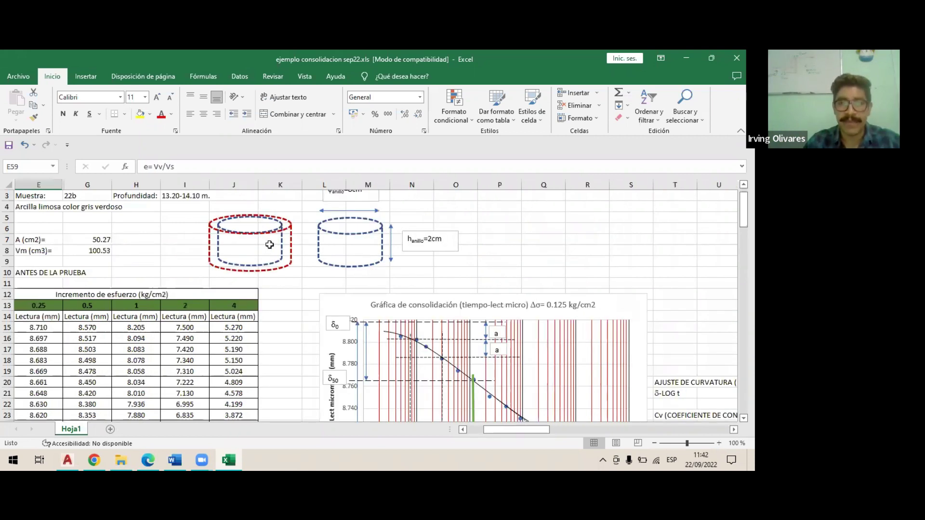
pyautogui.click(346, 231)
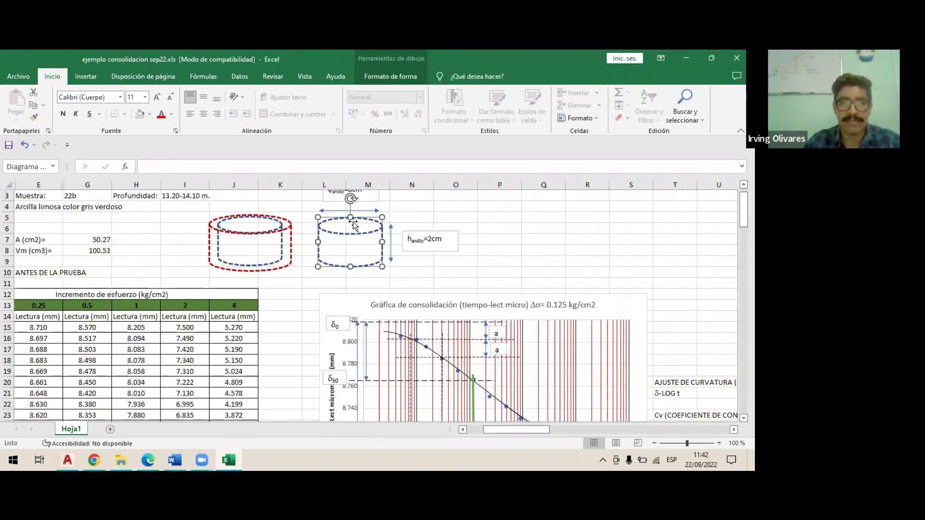
pyautogui.moveTo(353, 223)
pyautogui.mouseDown()
pyautogui.moveTo(348, 217)
pyautogui.moveTo(346, 239)
pyautogui.moveTo(340, 218)
pyautogui.mouseUp()
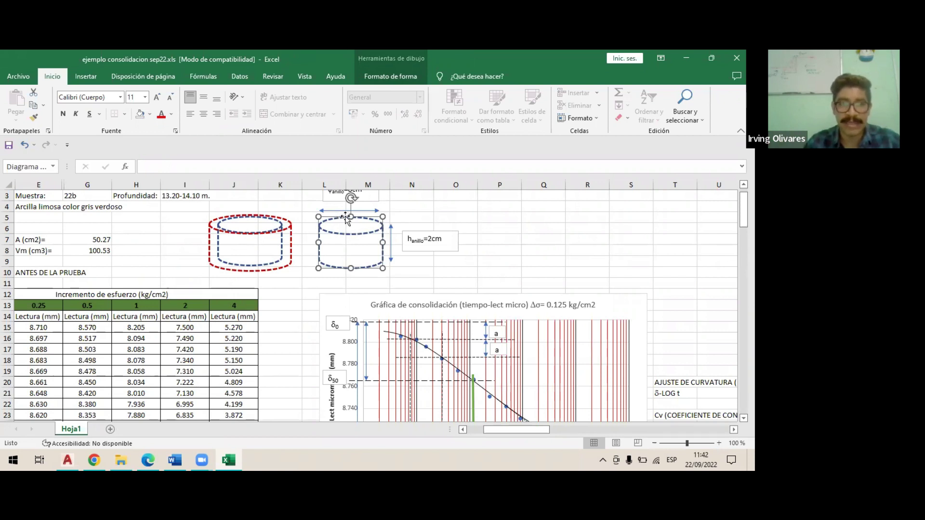
pyautogui.moveTo(351, 217); pyautogui.dragTo(358, 225)
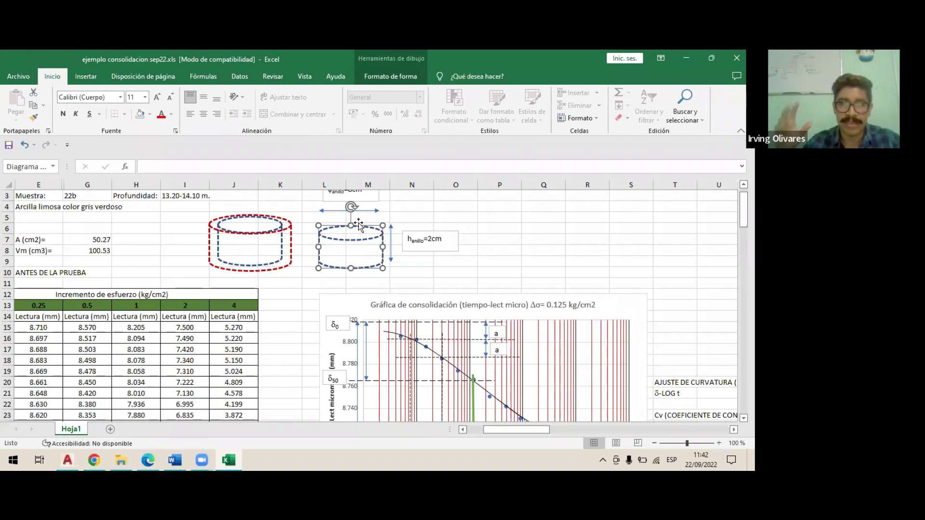
pyautogui.moveTo(350, 222); pyautogui.dragTo(350, 223)
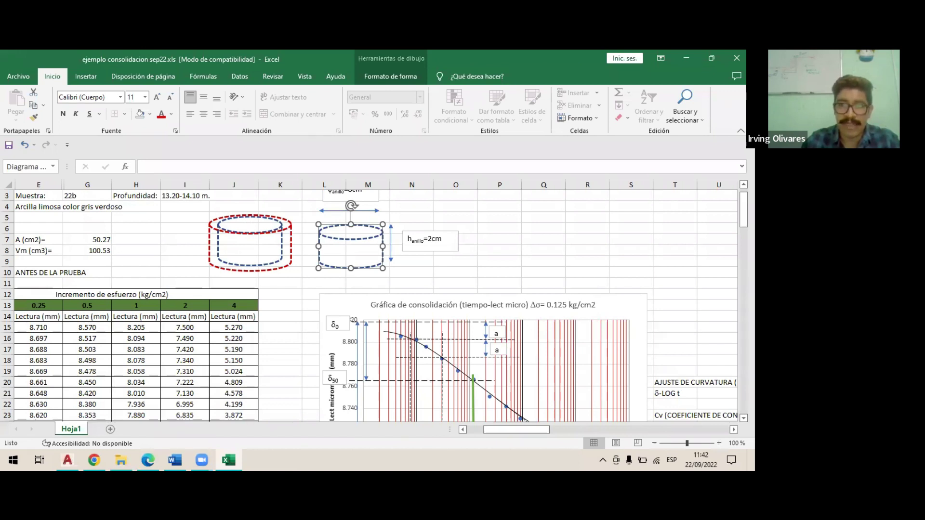
# Enter the note "CONTANTES" in cell H49 beside the solids layer of the phase diagram
pyautogui.scroll(-14, 371, 304)
pyautogui.hscroll(-2, 371, 303)
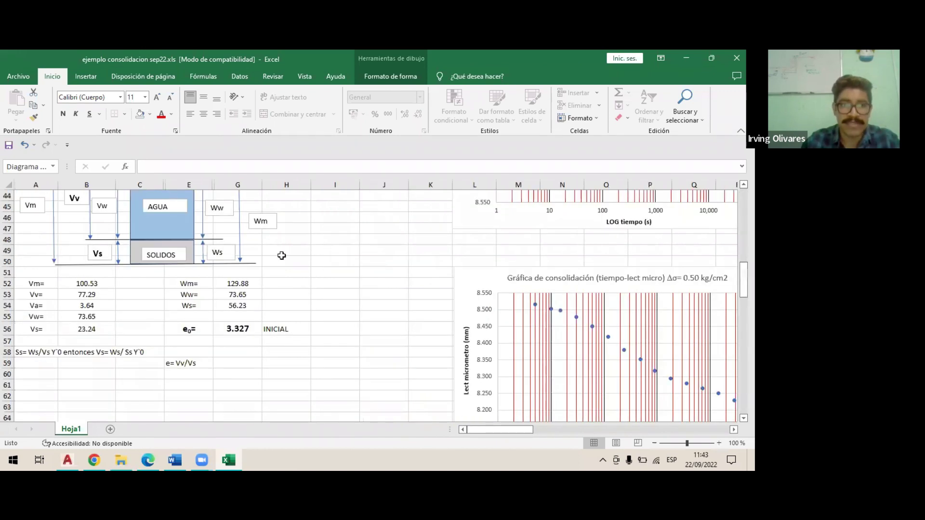
pyautogui.click(288, 252)
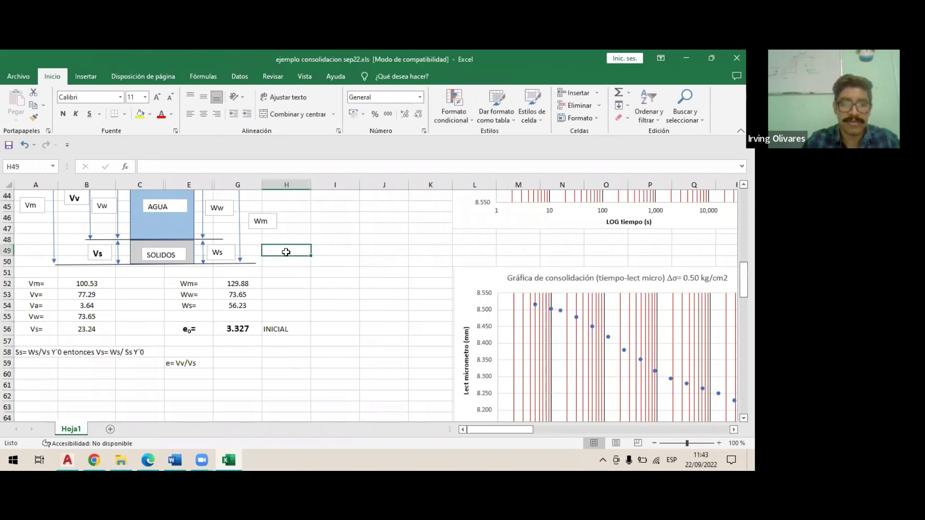
pyautogui.write('CONTANTES')
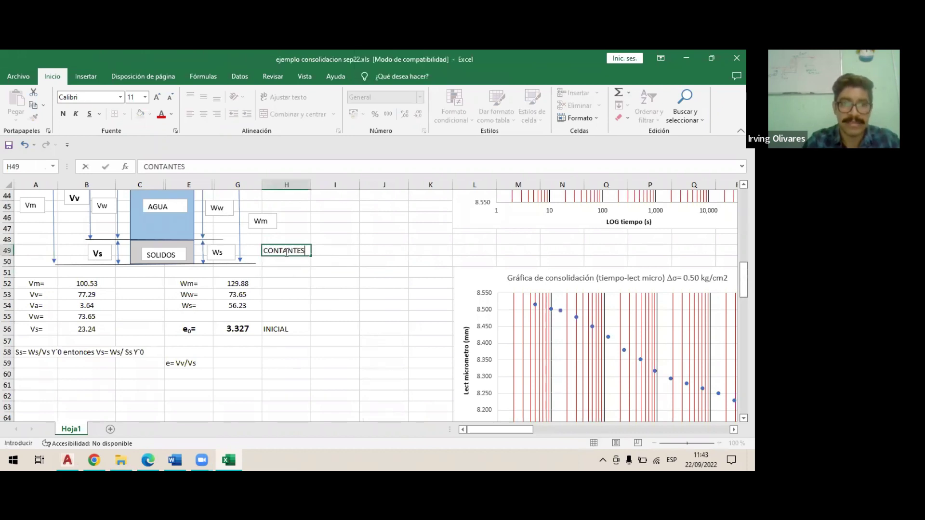
pyautogui.click(295, 292)
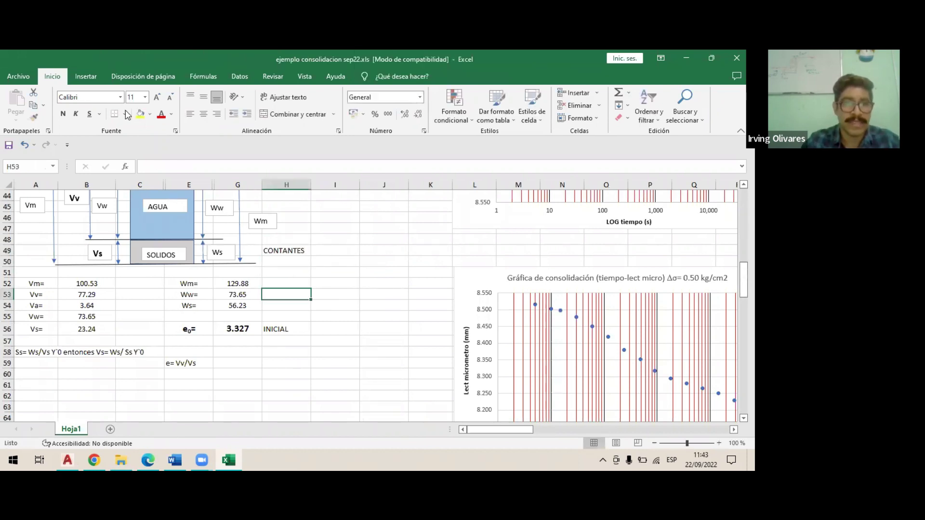
# Draw an arrow about 3.15 cm long from the "CONTANTES" note to the SOLIDOS box in the phase diagram
pyautogui.click(86, 76)
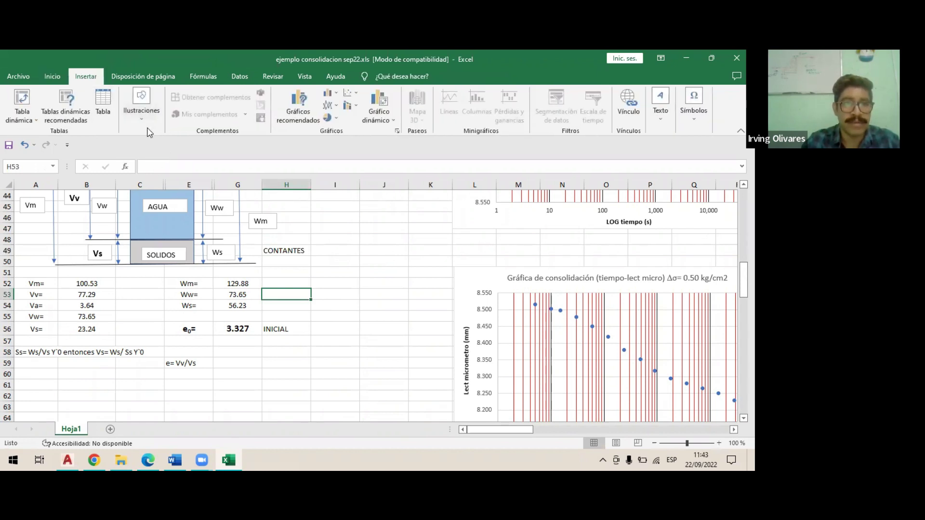
pyautogui.click(142, 117)
pyautogui.click(166, 163)
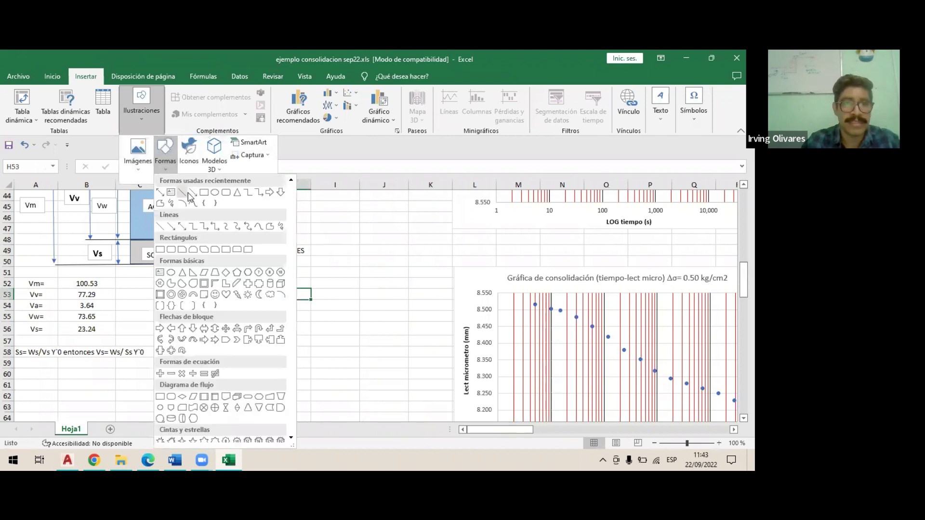
pyautogui.click(250, 250)
pyautogui.moveTo(189, 252); pyautogui.dragTo(251, 251)
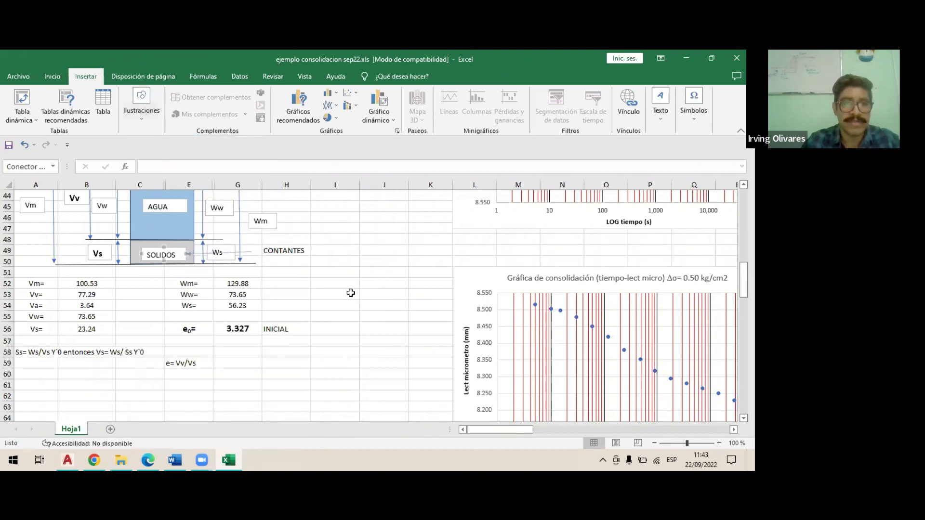
pyautogui.click(349, 356)
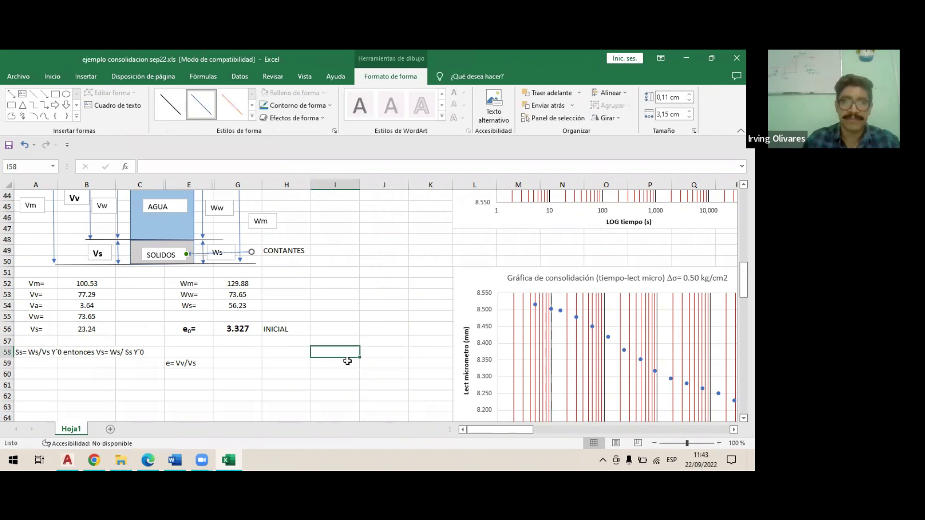
# Shorten the blue dashed cylinder beside the "hanillo=2cm" label to about 1.32 cm high, keeping its base in place
pyautogui.click(207, 364)
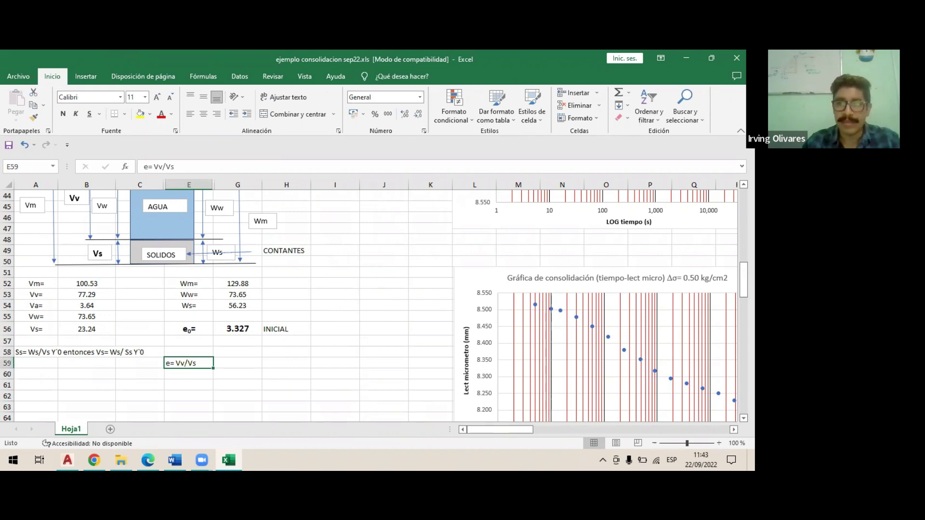
pyautogui.scroll(14, 335, 305)
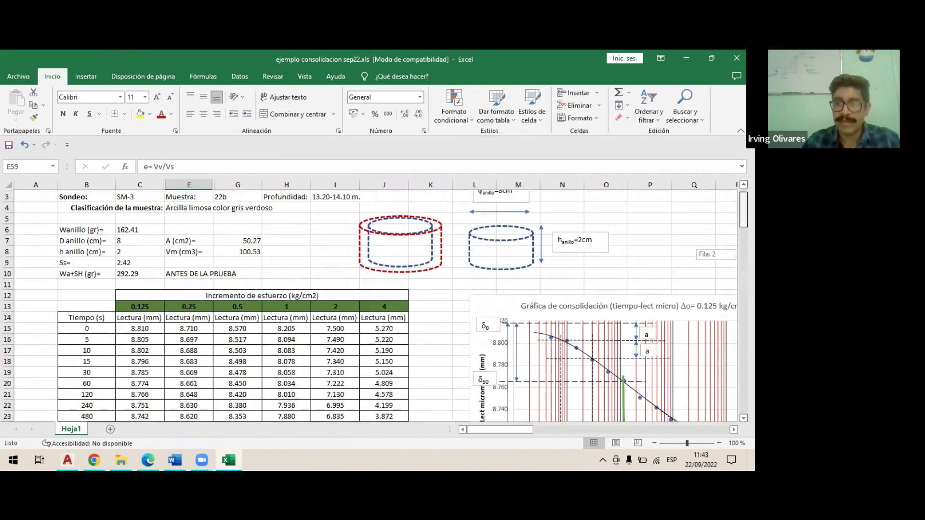
pyautogui.hscroll(2, 404, 261)
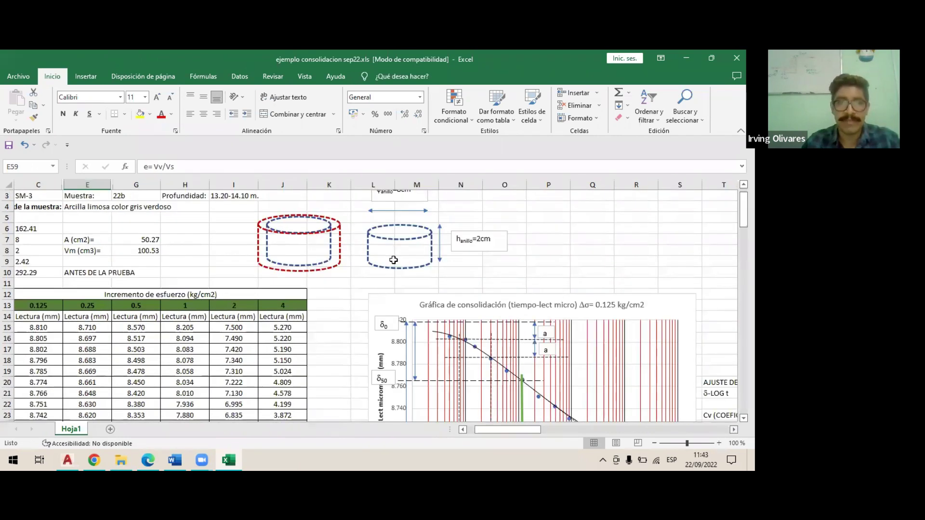
pyautogui.hscroll(2, 308, 236)
pyautogui.click(303, 230)
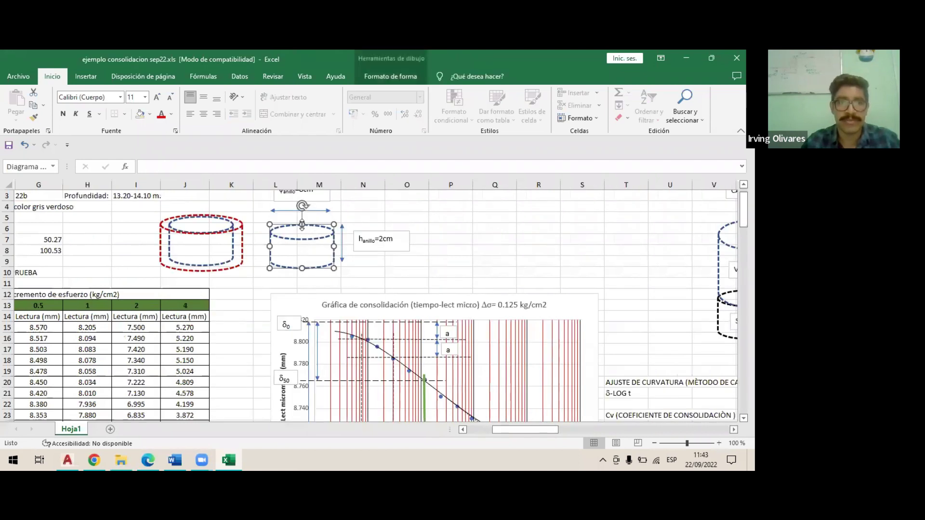
pyautogui.moveTo(303, 226); pyautogui.dragTo(302, 239)
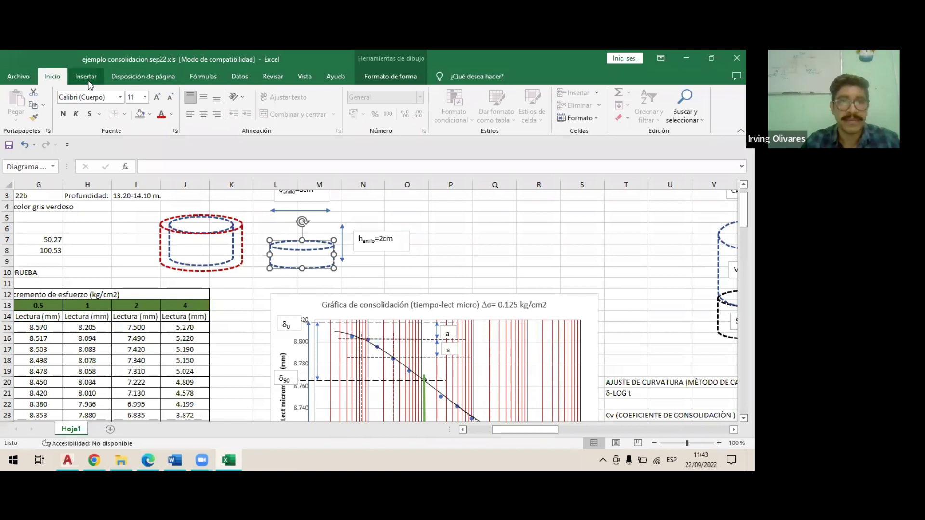
# Change the outline colour of the shortened dashed cylinder to black
pyautogui.click(371, 77)
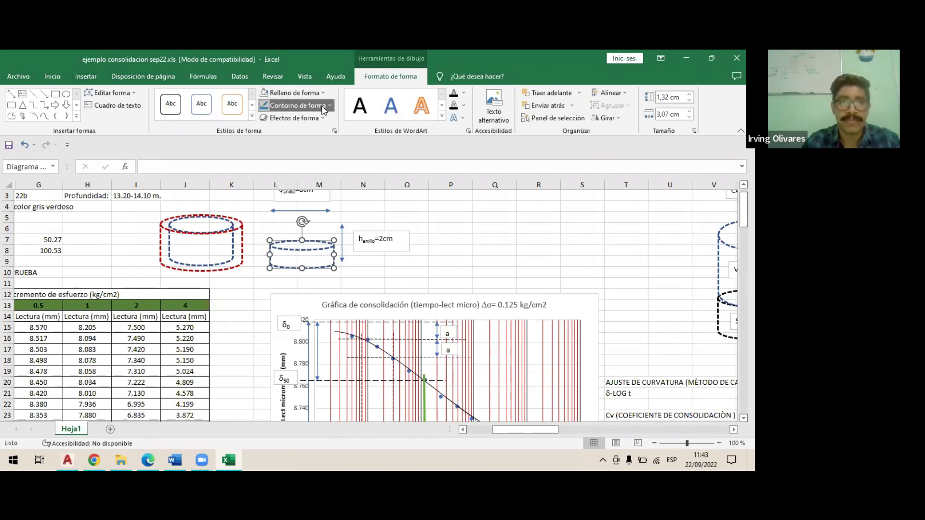
pyautogui.click(324, 110)
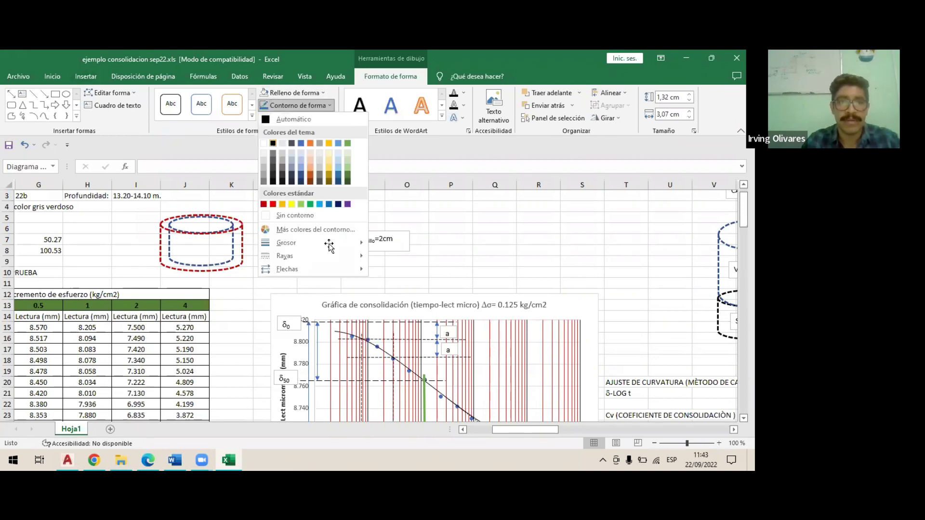
pyautogui.click(273, 143)
# Stack a copy of the black dashed cylinder directly on top of it and give the copy a blue outline
pyautogui.moveTo(311, 252); pyautogui.dragTo(319, 260)
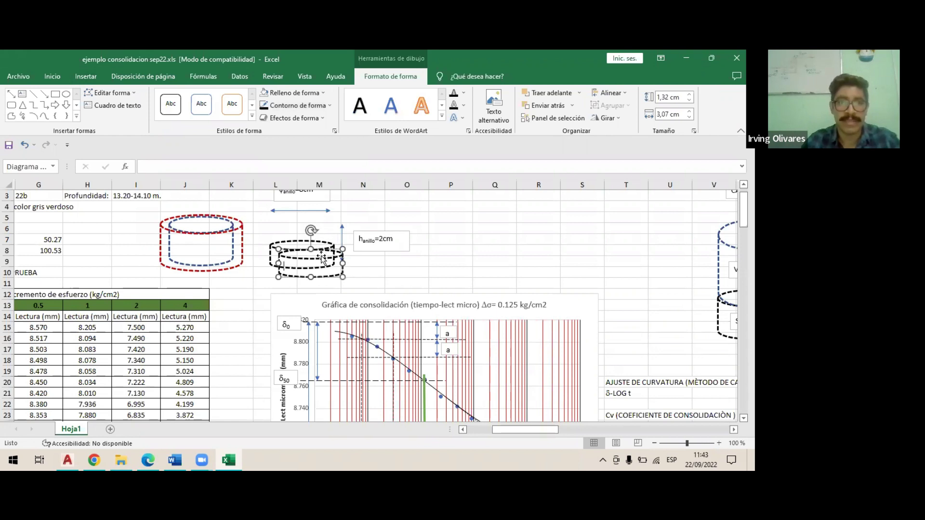
pyautogui.moveTo(322, 254); pyautogui.dragTo(312, 227)
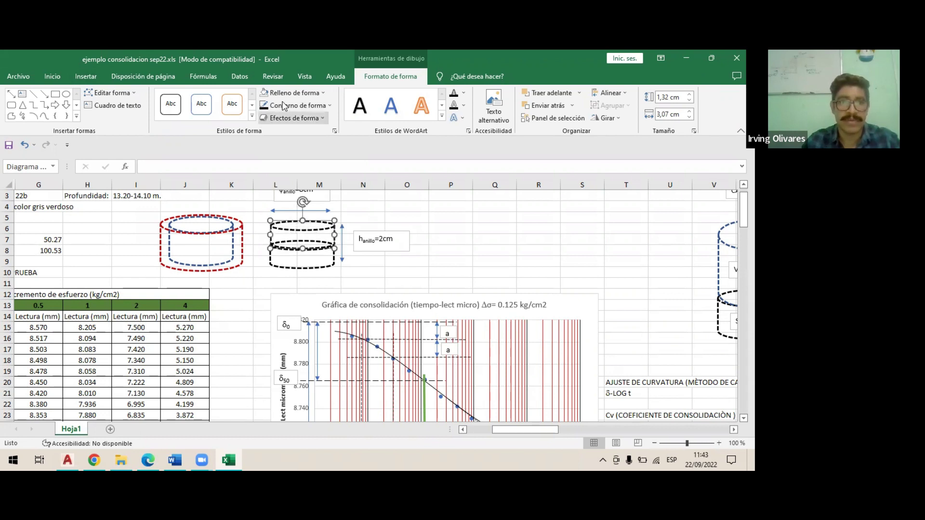
pyautogui.click(330, 106)
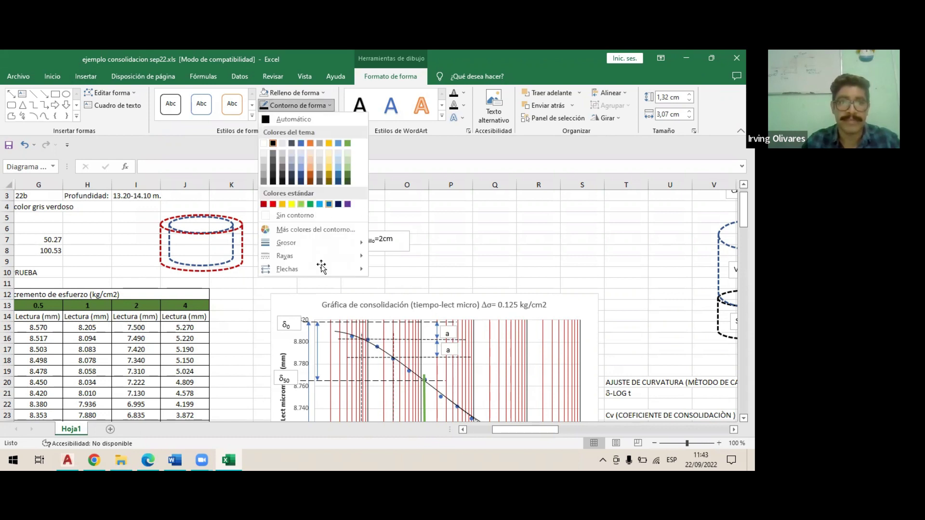
pyautogui.press('Escape')
pyautogui.press('Escape')
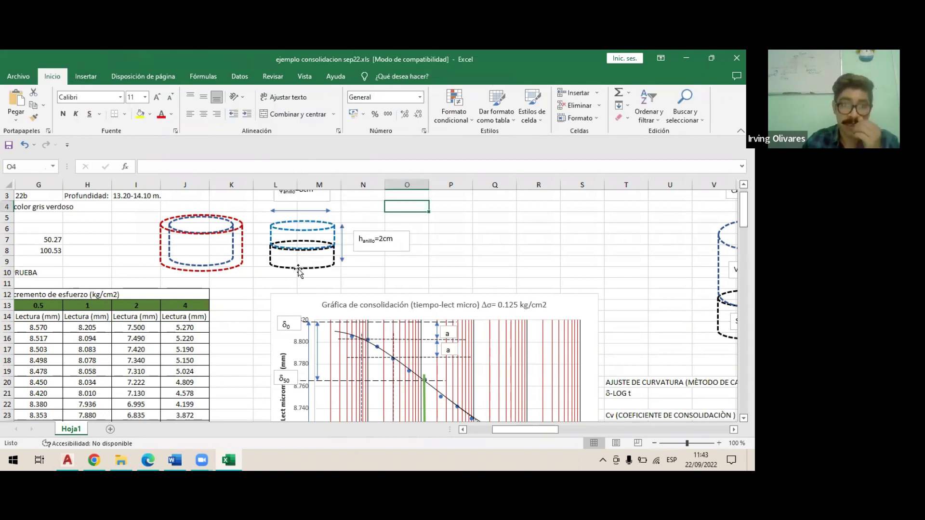
pyautogui.click(310, 230)
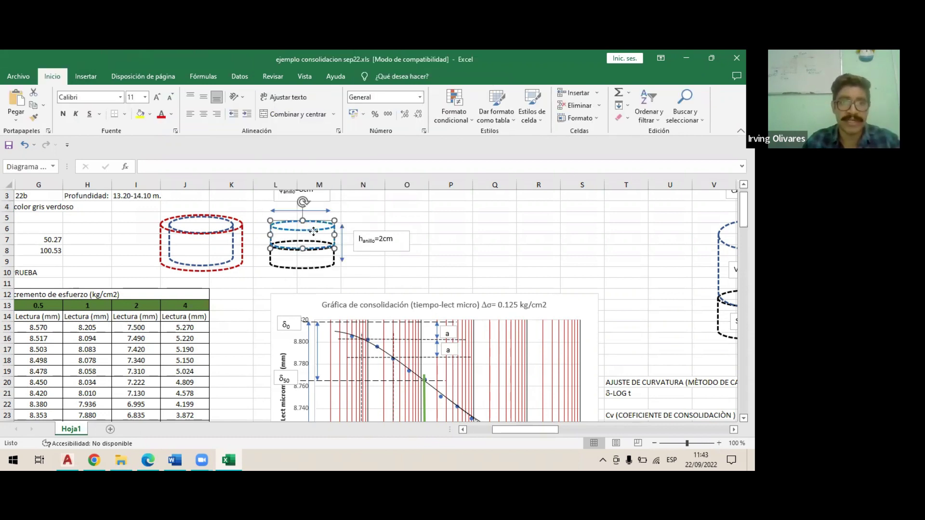
pyautogui.click(313, 232)
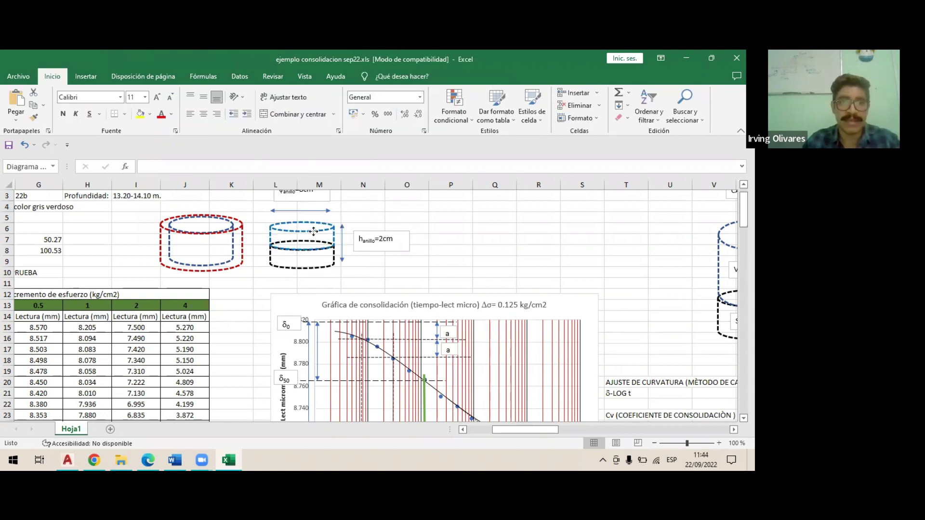
# Try to raise the inner blue cylinder out of the red dashed ring and undo the move
pyautogui.click(229, 226)
pyautogui.moveTo(229, 216); pyautogui.dragTo(228, 205)
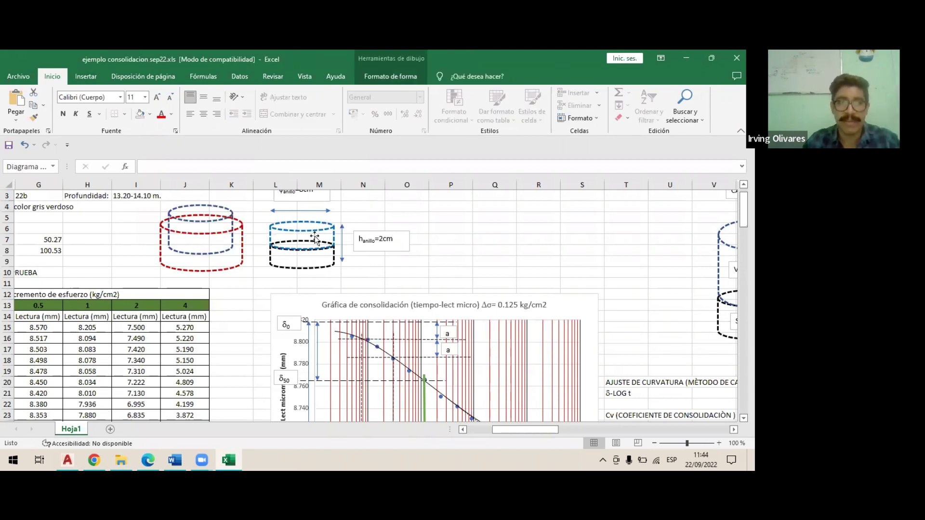
pyautogui.hotkey('ctrl', 'z')
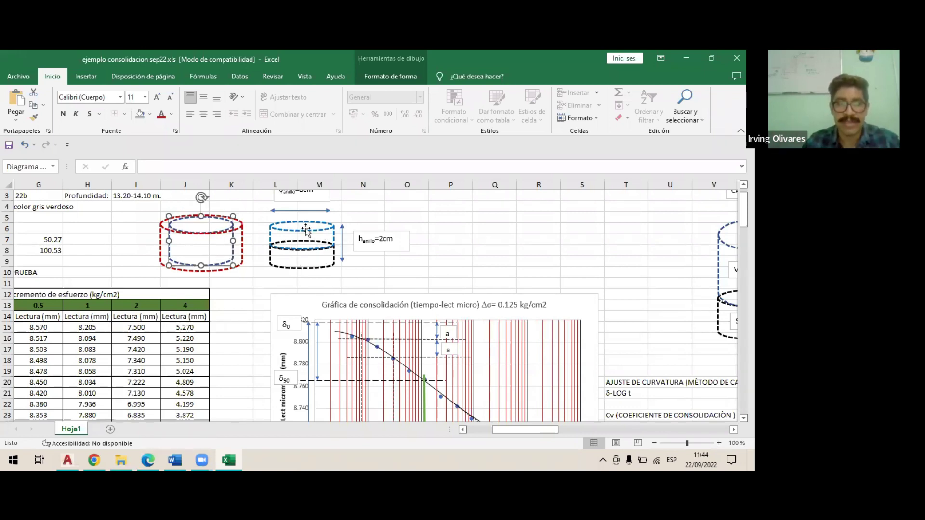
# Reduce the height of the blue cylinder stacked on the black one by lowering its upper edge slightly
pyautogui.click(313, 247)
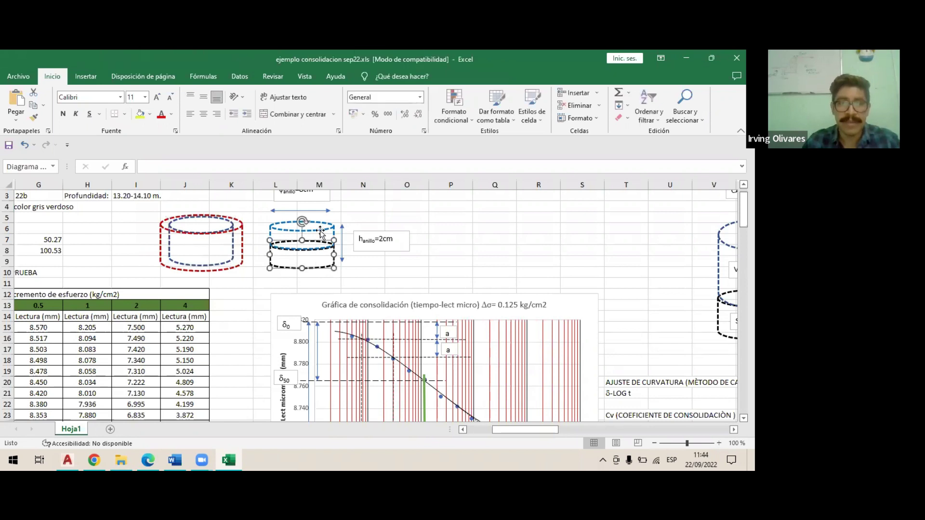
pyautogui.click(304, 223)
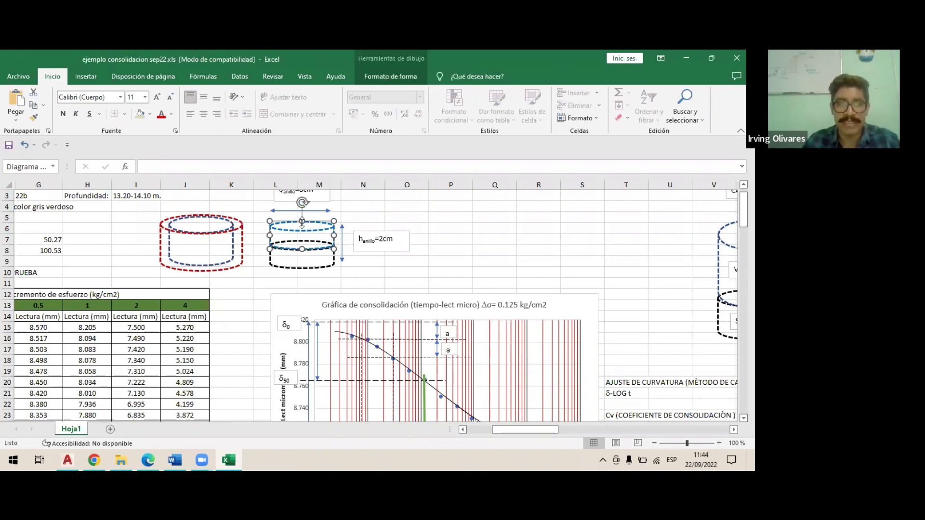
pyautogui.moveTo(302, 224); pyautogui.dragTo(302, 225)
pyautogui.moveTo(301, 225); pyautogui.dragTo(302, 228)
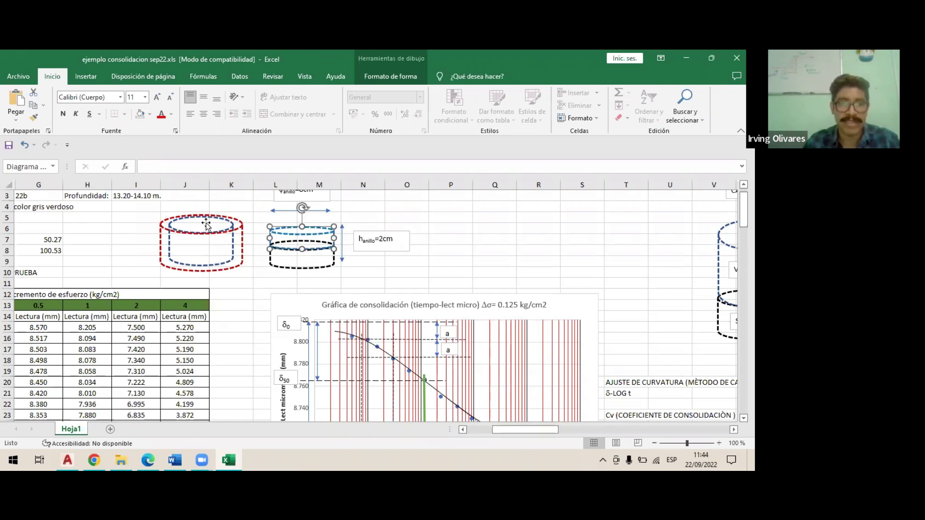
pyautogui.press('Escape')
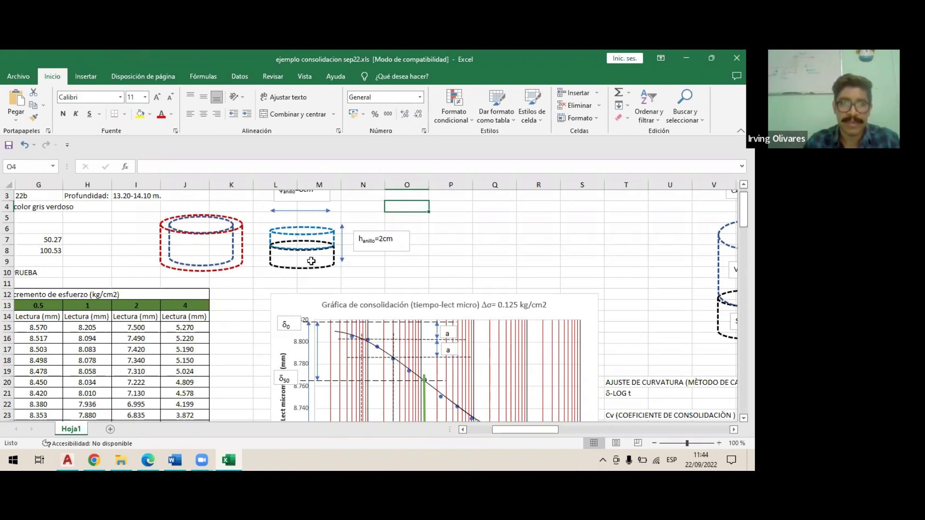
pyautogui.click(485, 430)
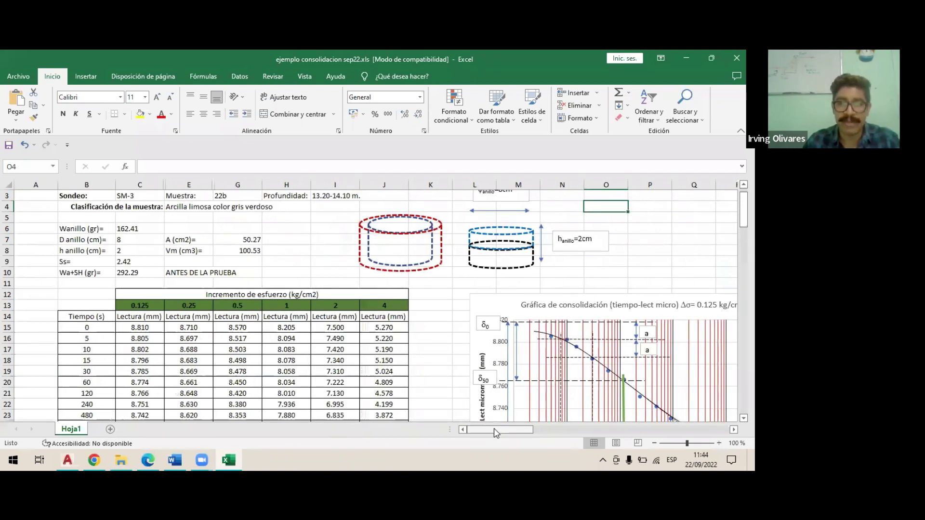
pyautogui.hscroll(3, 372, 239)
pyautogui.click(372, 243)
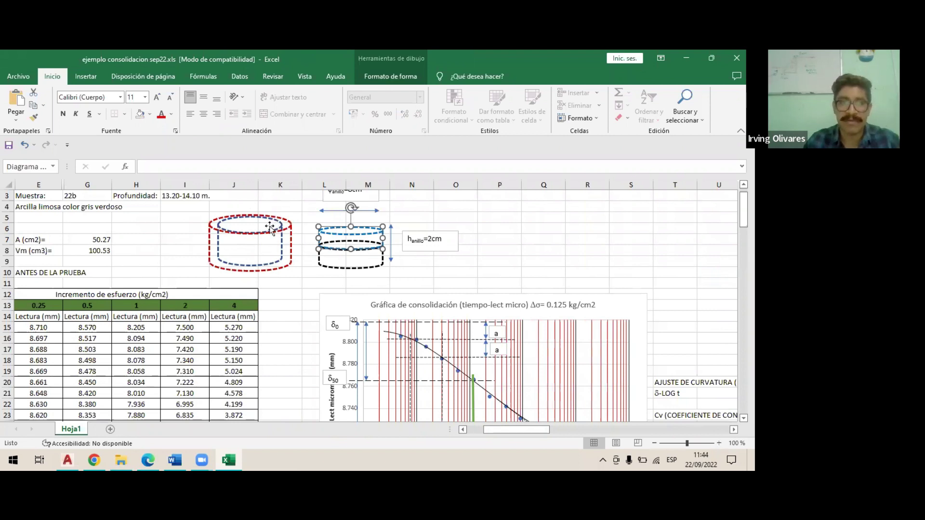
pyautogui.click(351, 268)
pyautogui.click(350, 268)
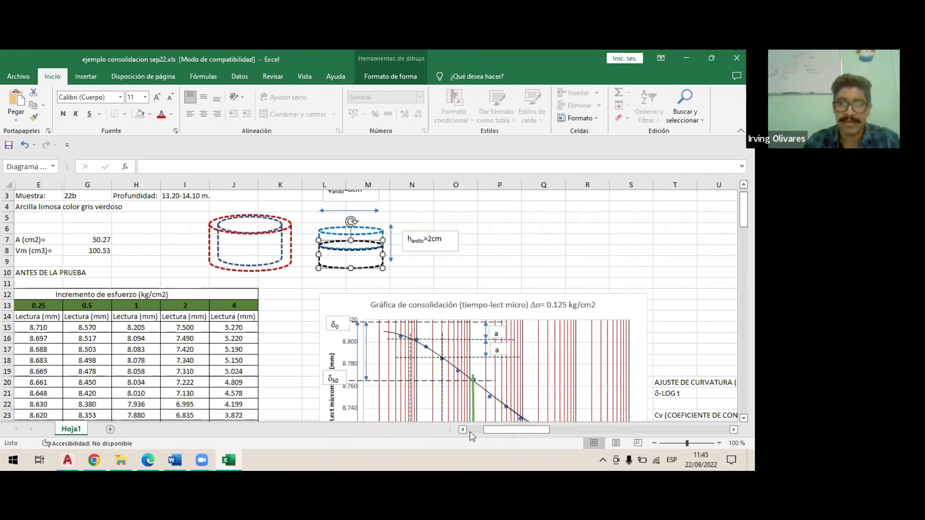
# Extend the void ratio expression in cell E59 to read "e= Vv/Vs= (A hv/ A hs)"
pyautogui.hscroll(-3, 376, 303)
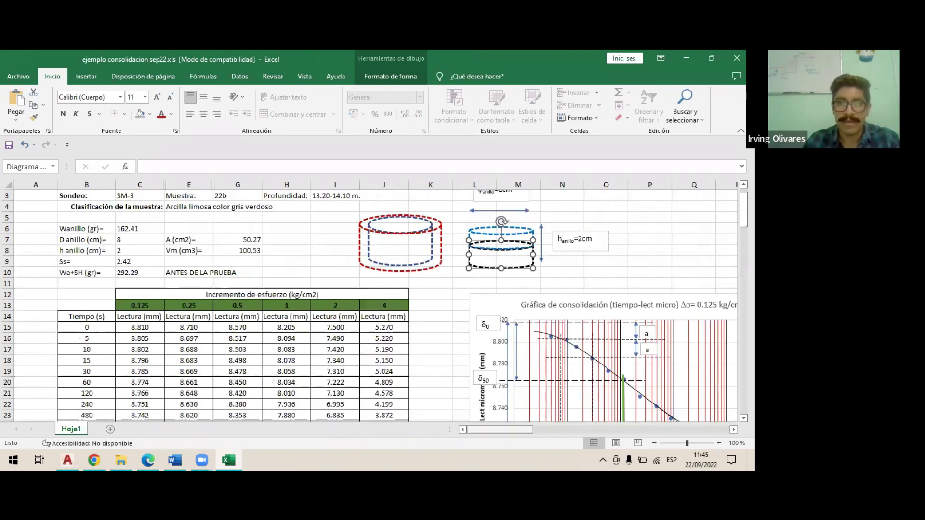
pyautogui.scroll(-7, 257, 337)
pyautogui.scroll(-7, 257, 336)
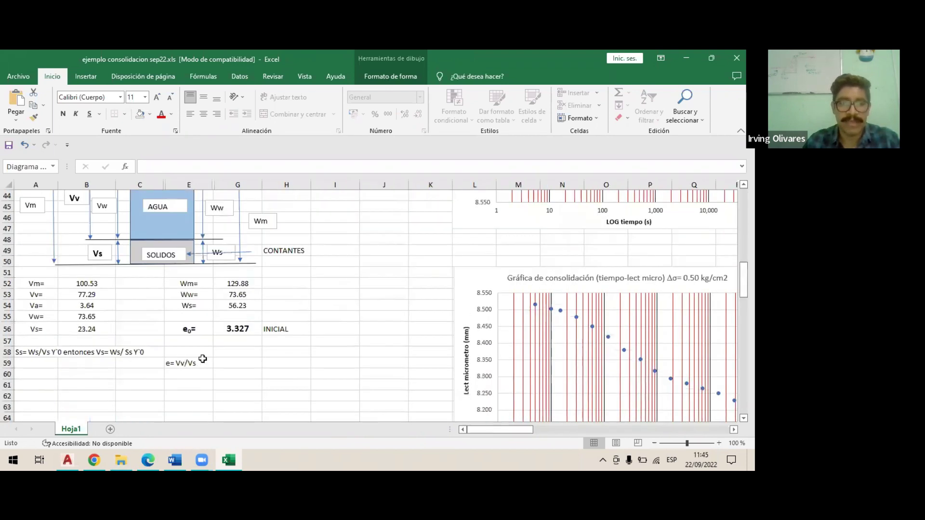
pyautogui.click(203, 361)
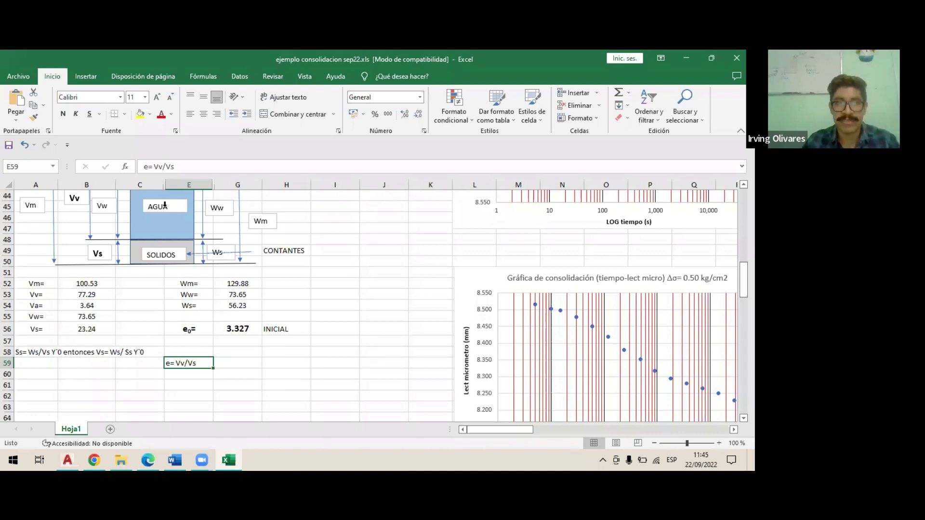
pyautogui.click(186, 169)
pyautogui.write('=')
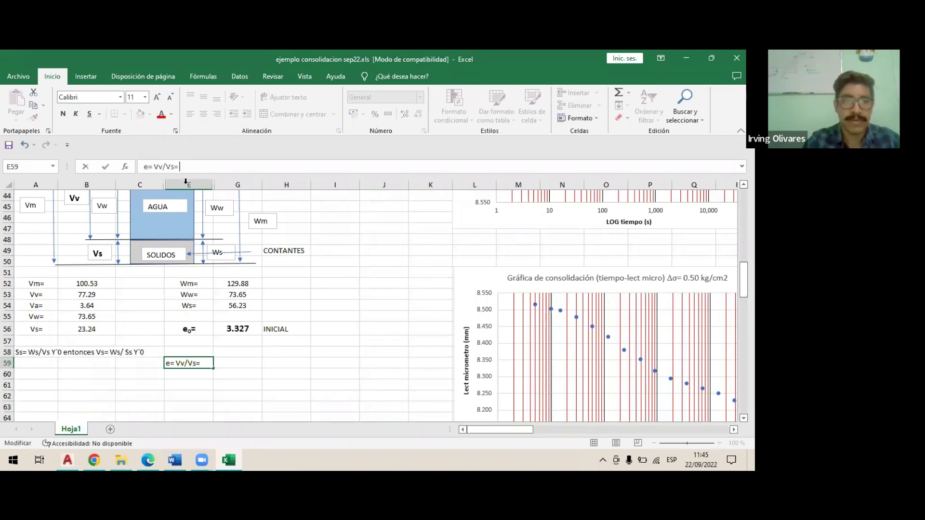
pyautogui.write(' (a')
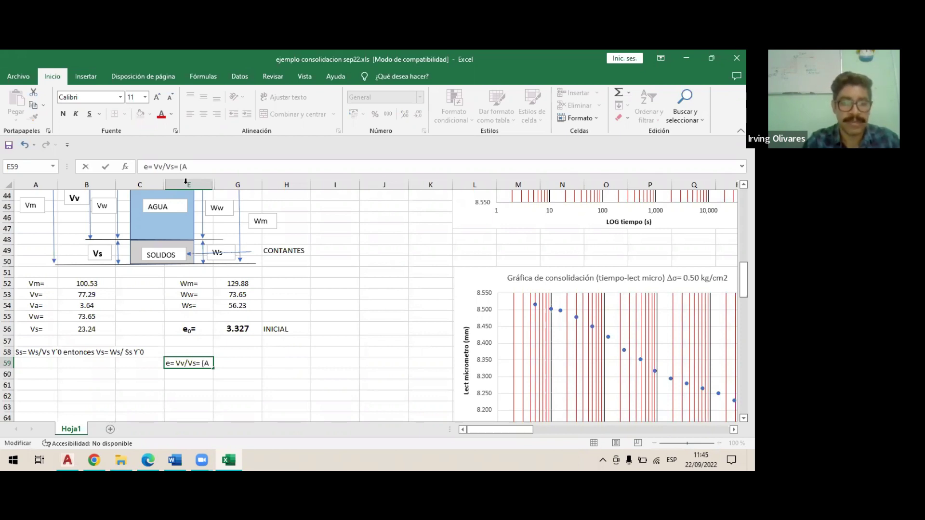
pyautogui.write(' hv')
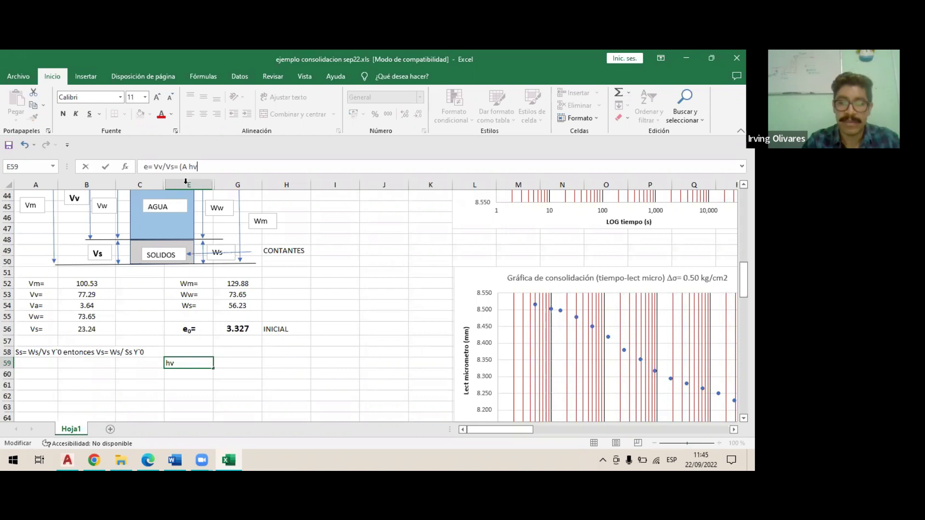
pyautogui.write('/ A')
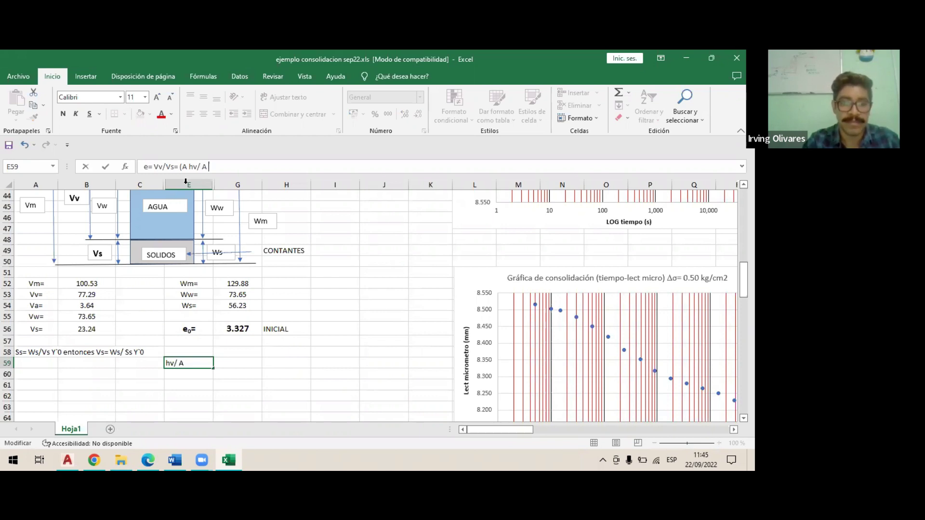
pyautogui.write(' h')
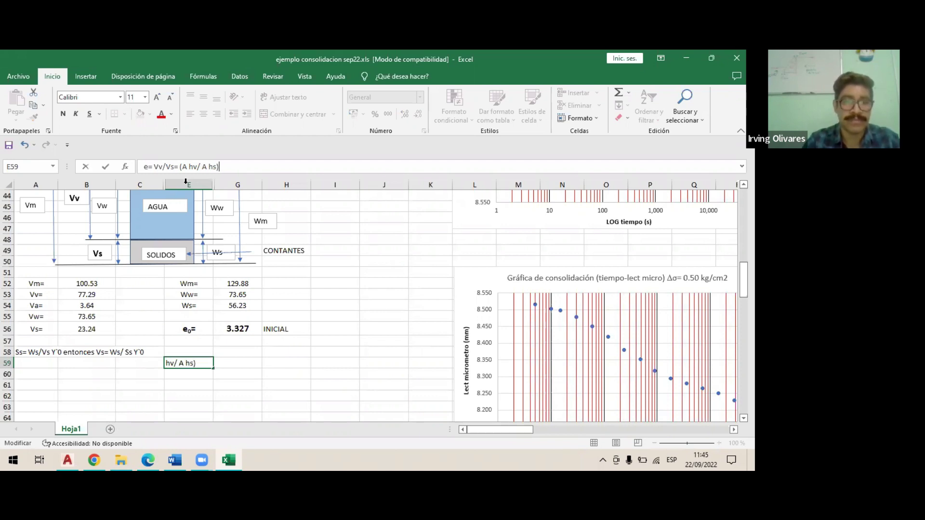
pyautogui.write('s)')
pyautogui.press('Return')
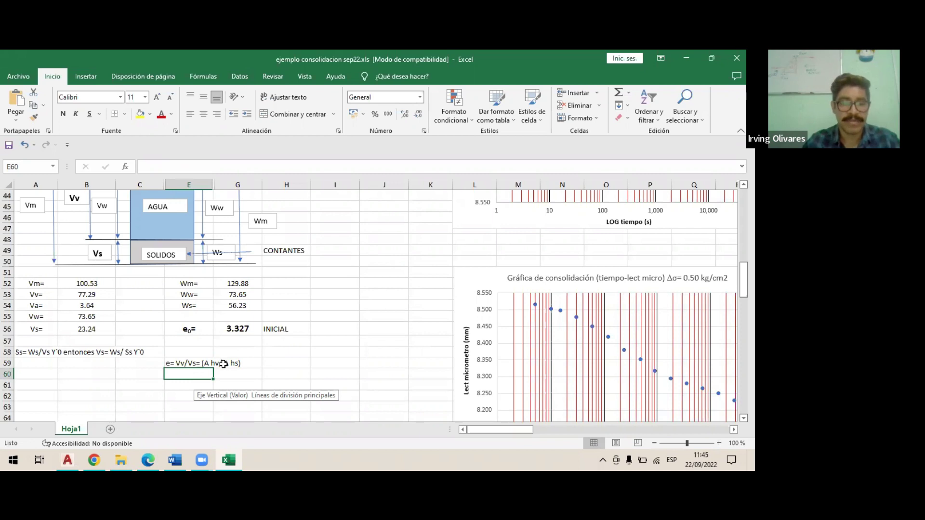
# Write the simplified void ratio expression "e= hv/ hs" as text in cell E60
pyautogui.write('e= Vv/Vs= (A hv/ A hs')
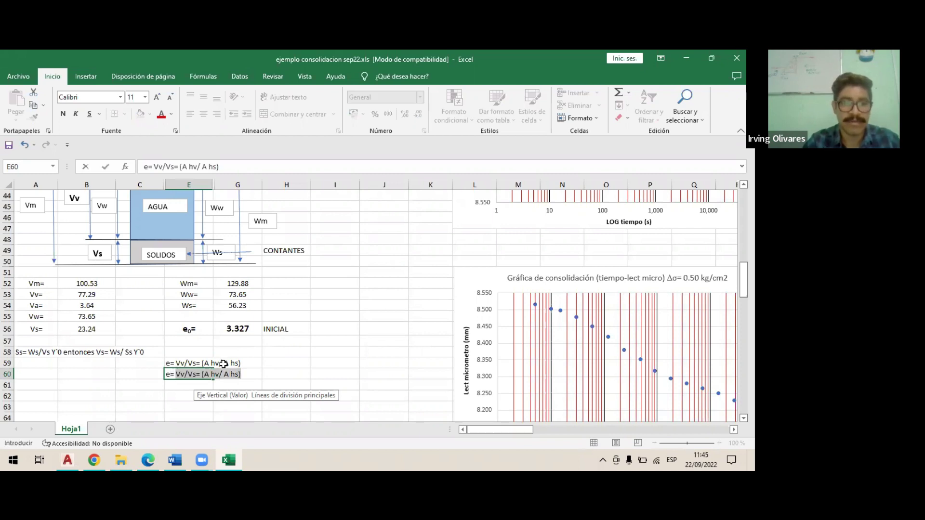
pyautogui.click(212, 375)
pyautogui.press('BackSpace')
pyautogui.press('BackSpace')
pyautogui.press('BackSpace')
pyautogui.press('BackSpace')
pyautogui.press('BackSpace')
pyautogui.press('BackSpace')
pyautogui.press('BackSpace')
pyautogui.press('BackSpace')
pyautogui.press('BackSpace')
pyautogui.press('BackSpace')
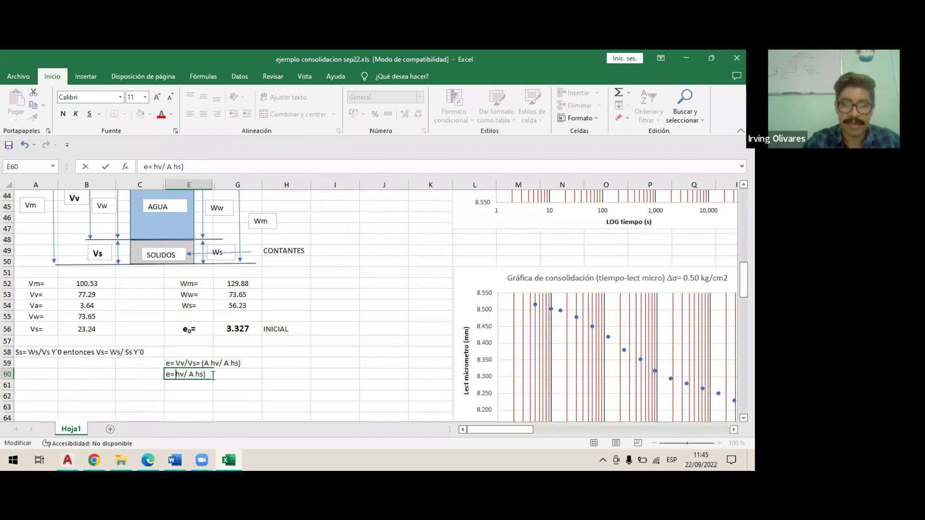
pyautogui.press('Delete')
pyautogui.press('Delete')
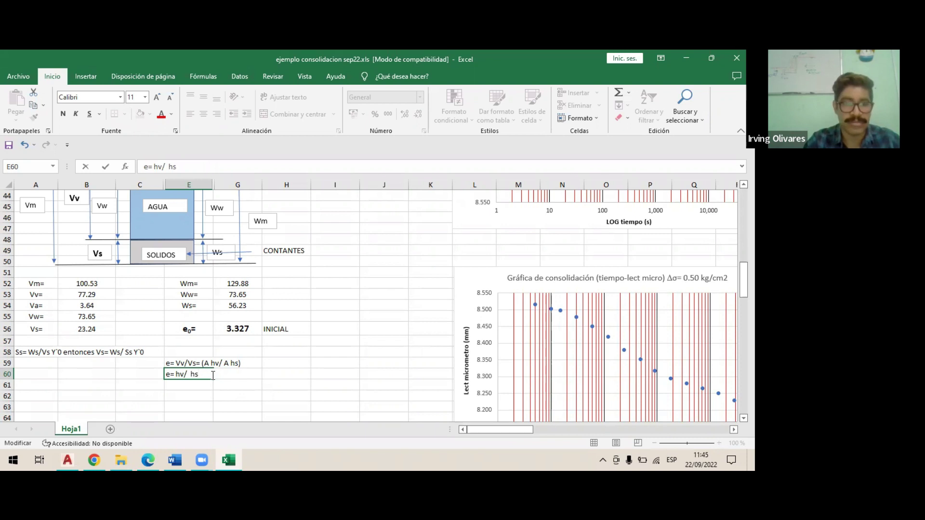
pyautogui.press('Left')
pyautogui.press('BackSpace')
pyautogui.press('Return')
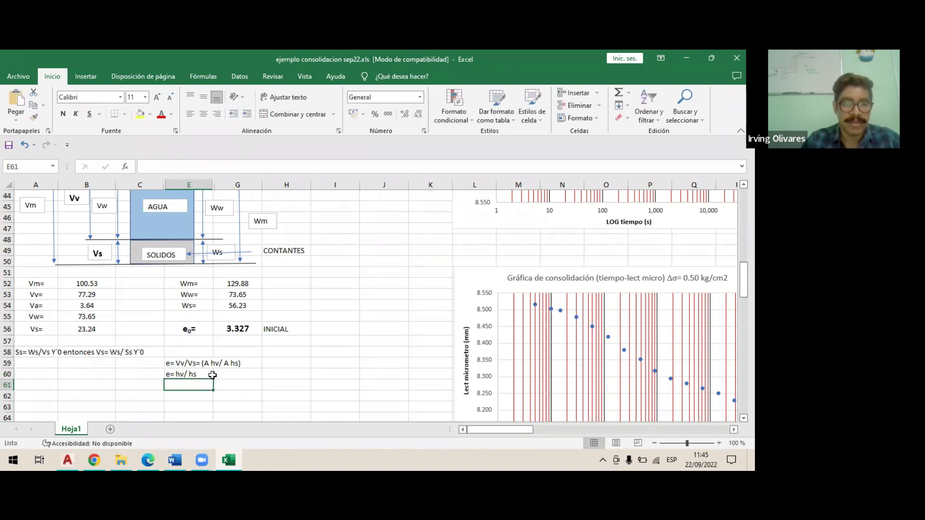
# Write the solids height derivation "Vs= A* hs por lo tanto hs= Vs / A" as text in cell E62
pyautogui.click(201, 396)
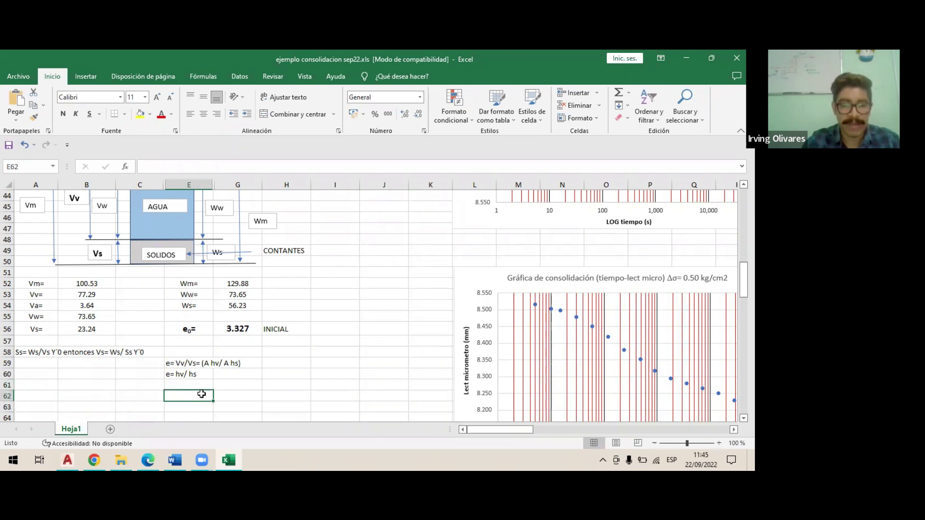
pyautogui.write('hs=')
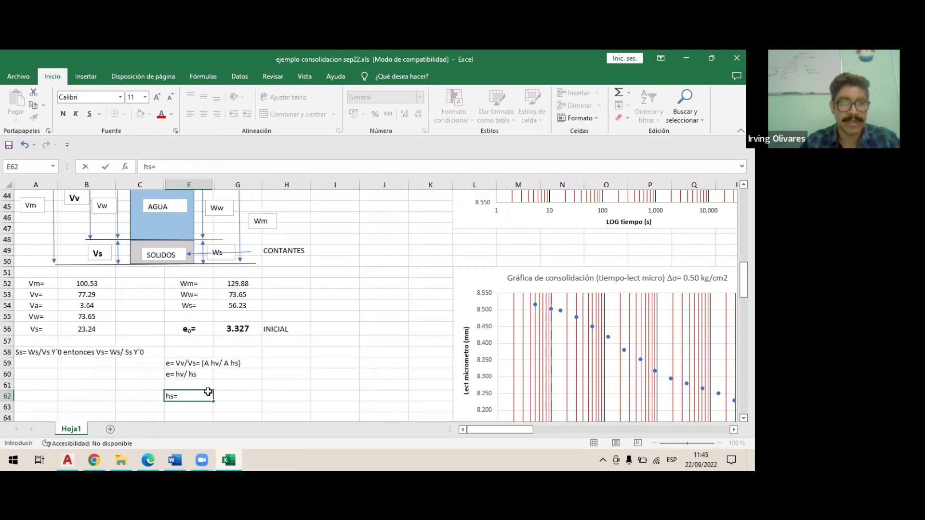
pyautogui.press('Escape')
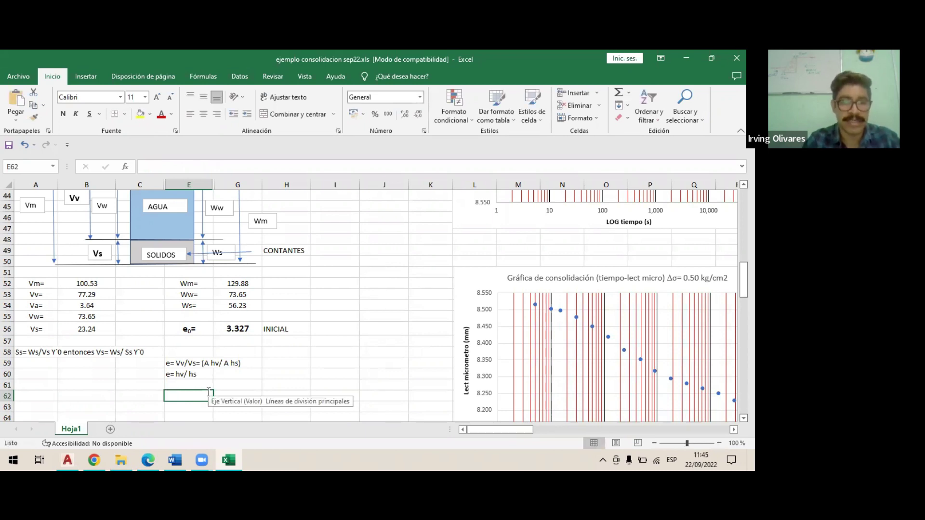
pyautogui.write('Vs= A')
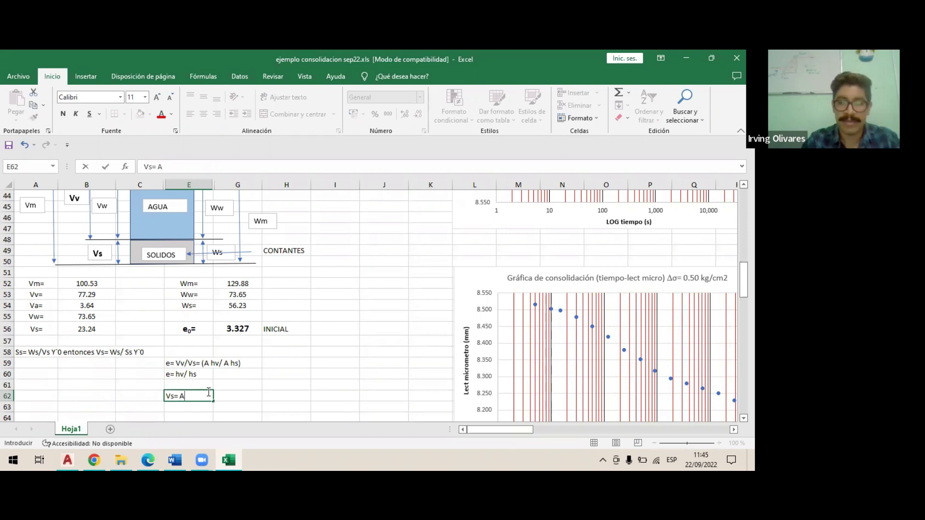
pyautogui.write('* H')
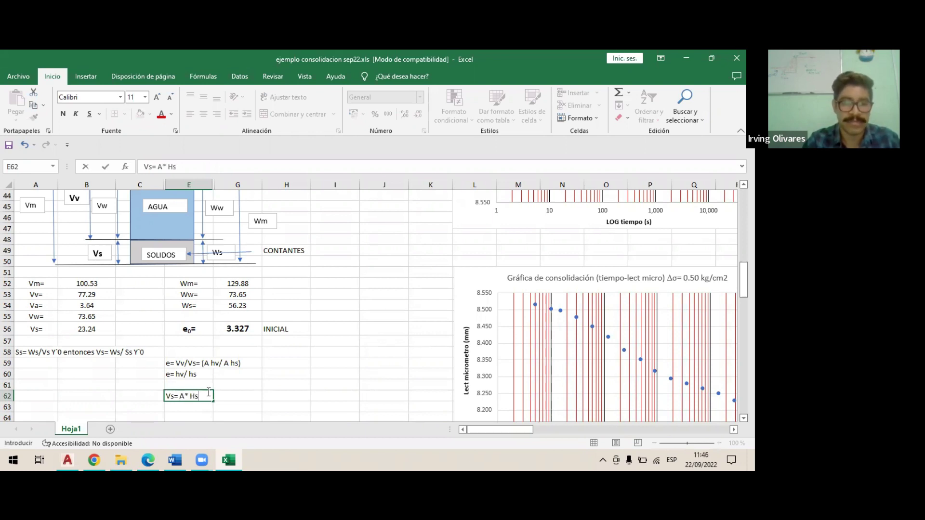
pyautogui.press('BackSpace')
pyautogui.write('hs por lo tanto ')
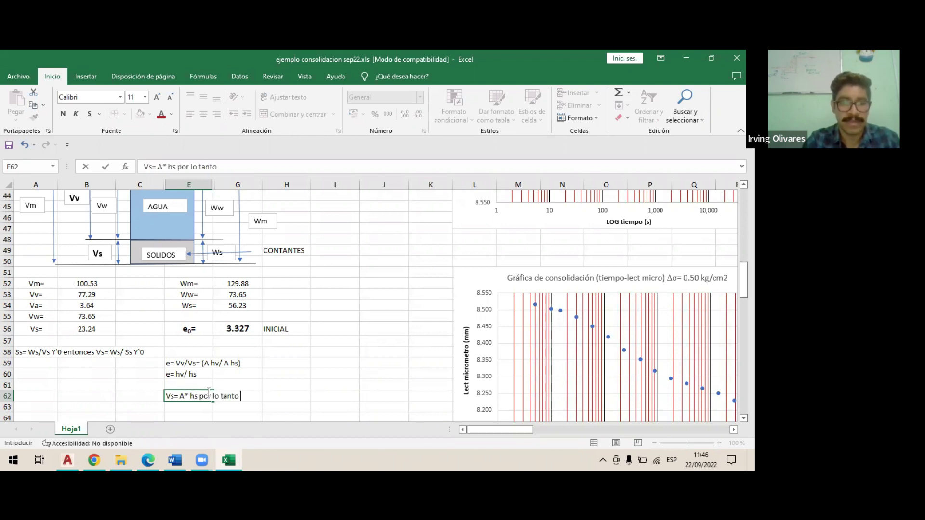
pyautogui.write('hs= Vs / A')
pyautogui.press('Return')
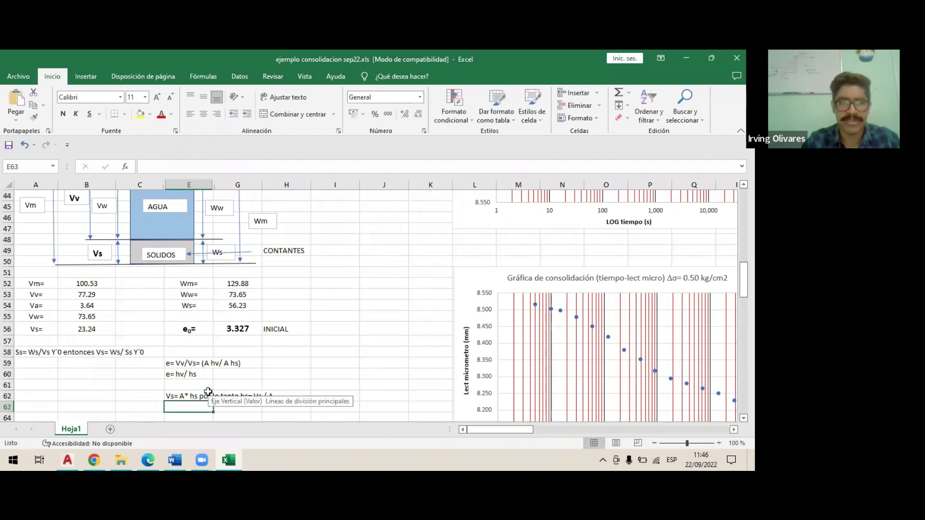
# Label cell E64 "hs (cm)=" and calculate the solids height in G64 as Vs divided by the ring area, =B56/G7
pyautogui.press('Return')
pyautogui.write('hs')
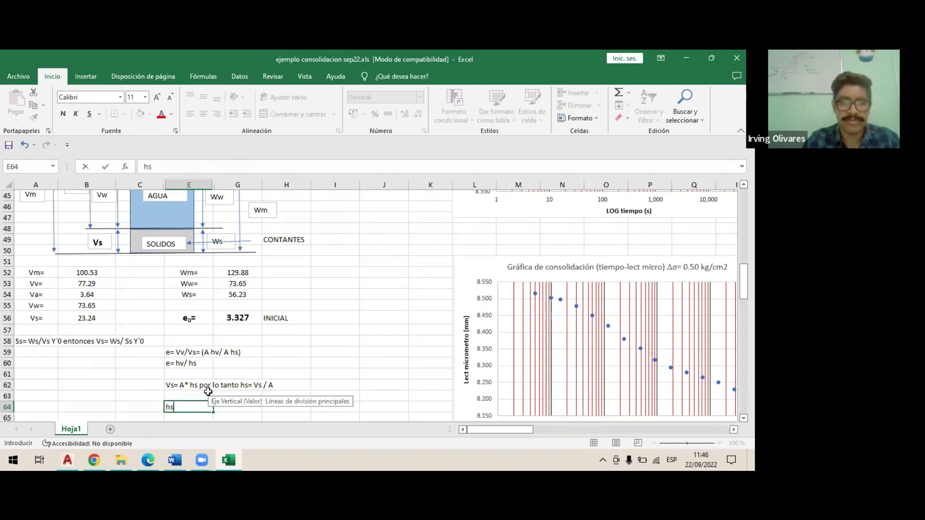
pyautogui.write(' (cm)=')
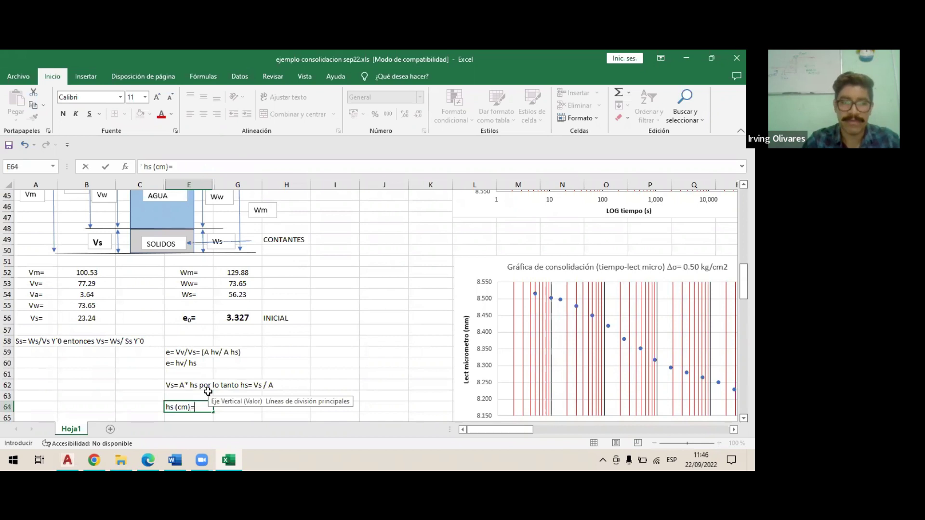
pyautogui.press('Tab')
pyautogui.write('=')
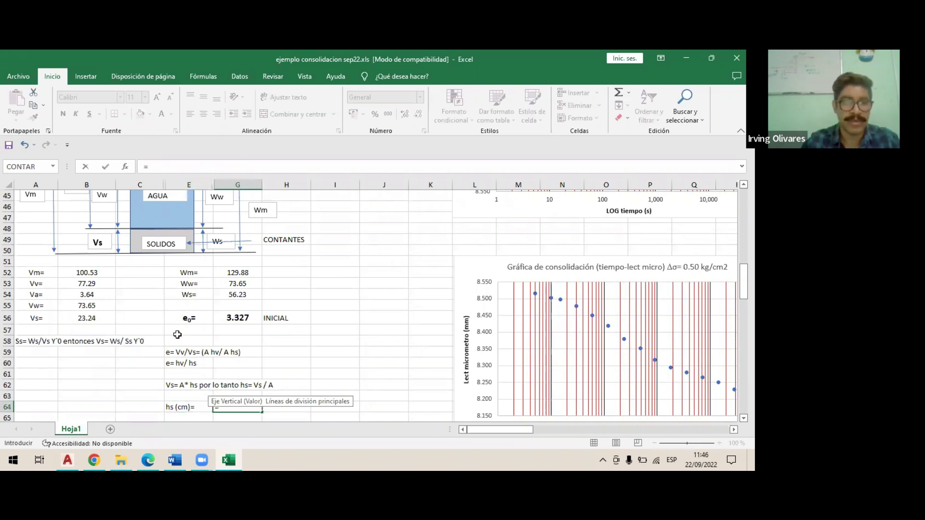
pyautogui.click(77, 316)
pyautogui.write('/')
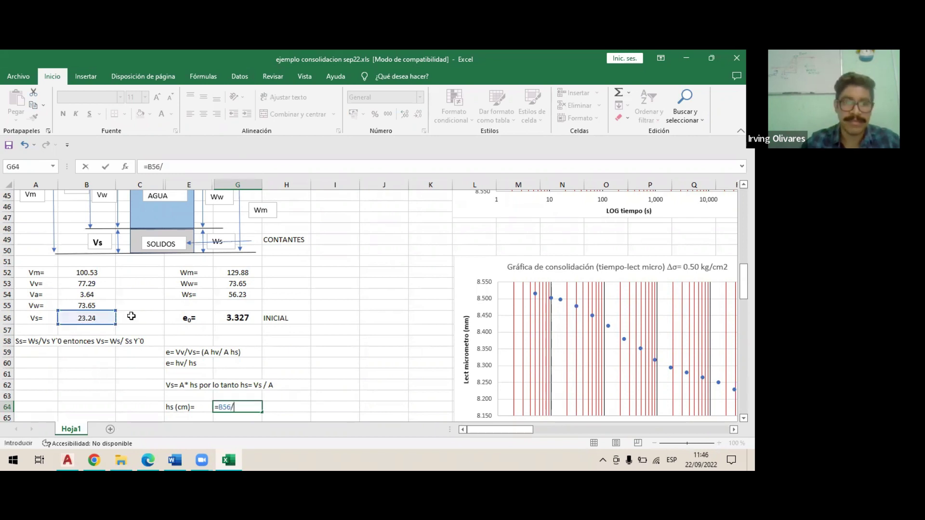
pyautogui.scroll(14, 371, 303)
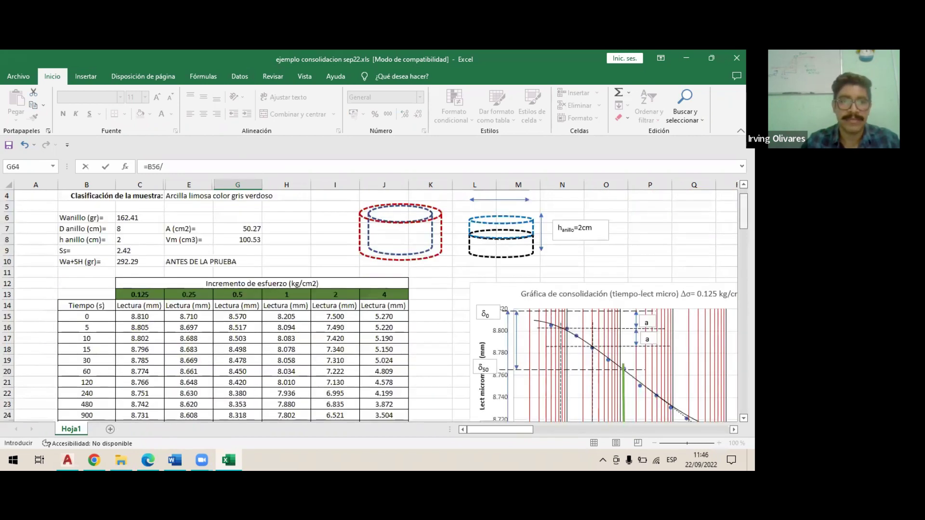
pyautogui.click(241, 227)
pyautogui.press('Return')
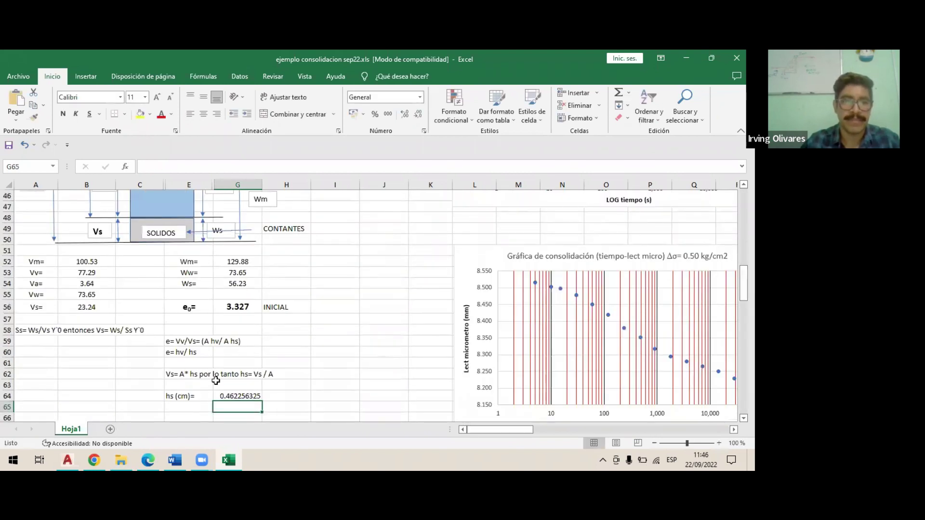
# Centre the hs label and value in E64:G64 and display the G64 value with two decimals
pyautogui.click(208, 398)
pyautogui.keyDown('shift'); pyautogui.click(232, 394); pyautogui.keyUp('shift')
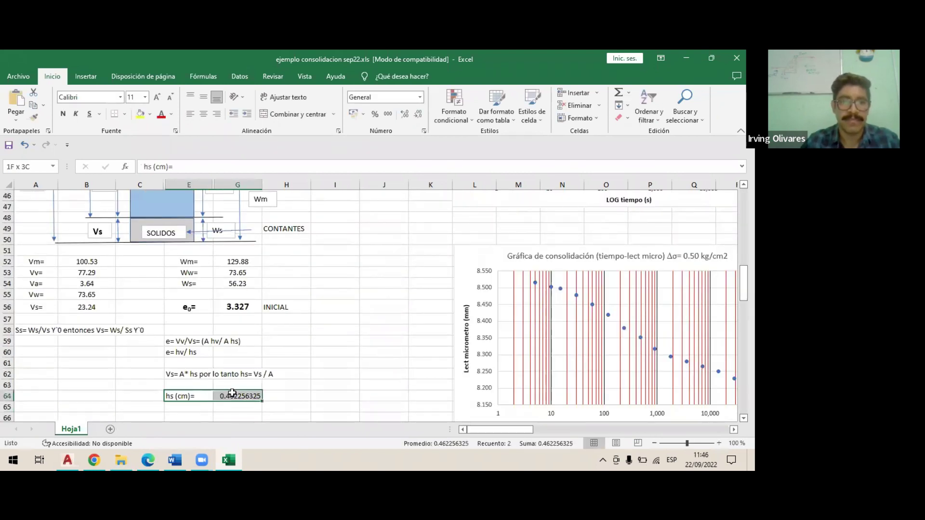
pyautogui.click(204, 114)
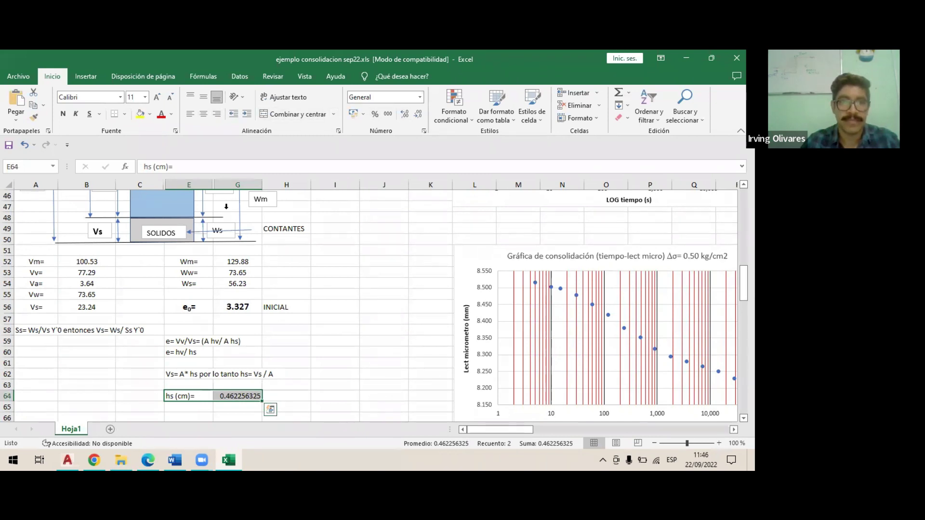
pyautogui.click(236, 395)
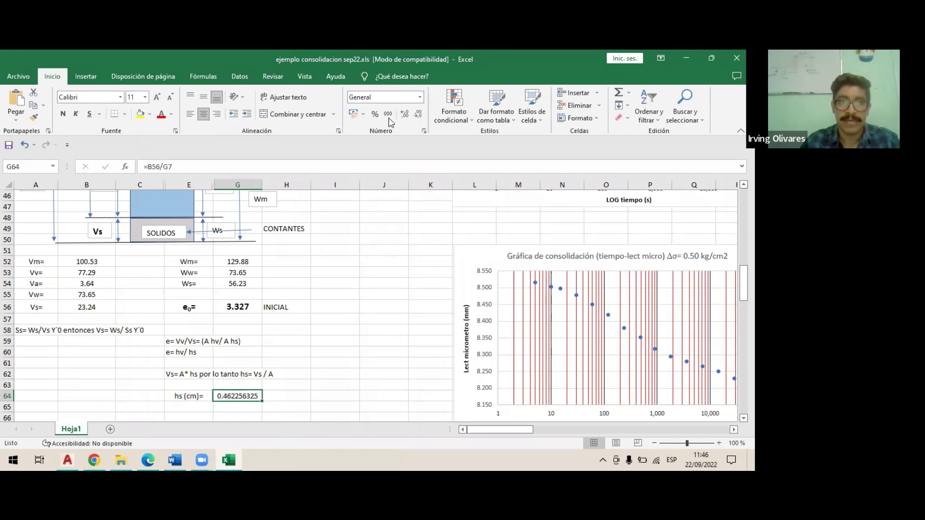
pyautogui.click(418, 116)
pyautogui.click(418, 116)
pyautogui.click(417, 116)
pyautogui.click(417, 115)
pyautogui.click(418, 116)
pyautogui.click(417, 116)
pyautogui.click(418, 116)
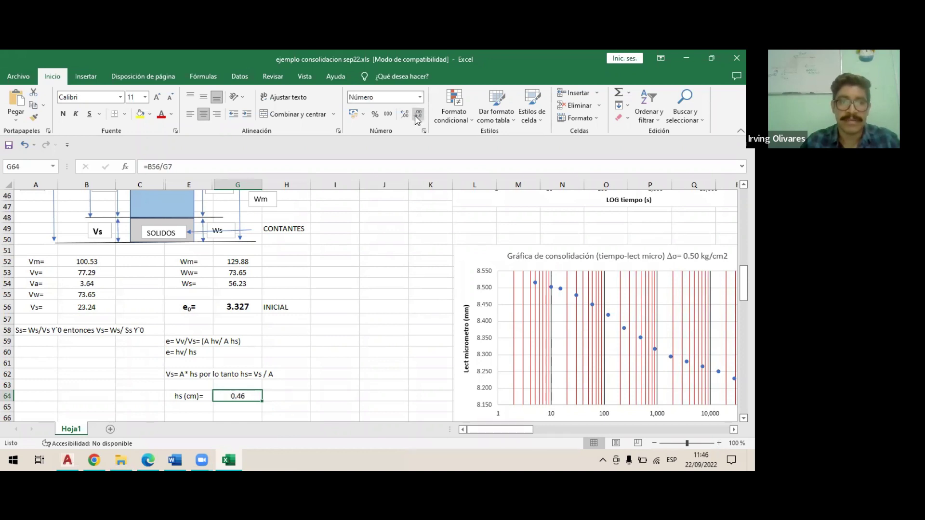
# Inspect the formulas behind the solids volume in B56 and the solids weight in G54, and review the hs row
pyautogui.doubleClick(80, 307)
pyautogui.press('Escape')
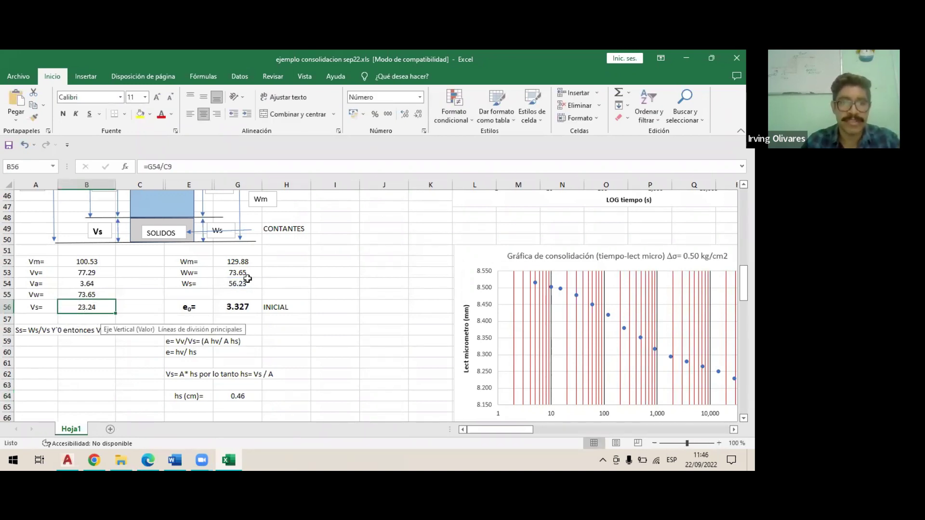
pyautogui.click(245, 283)
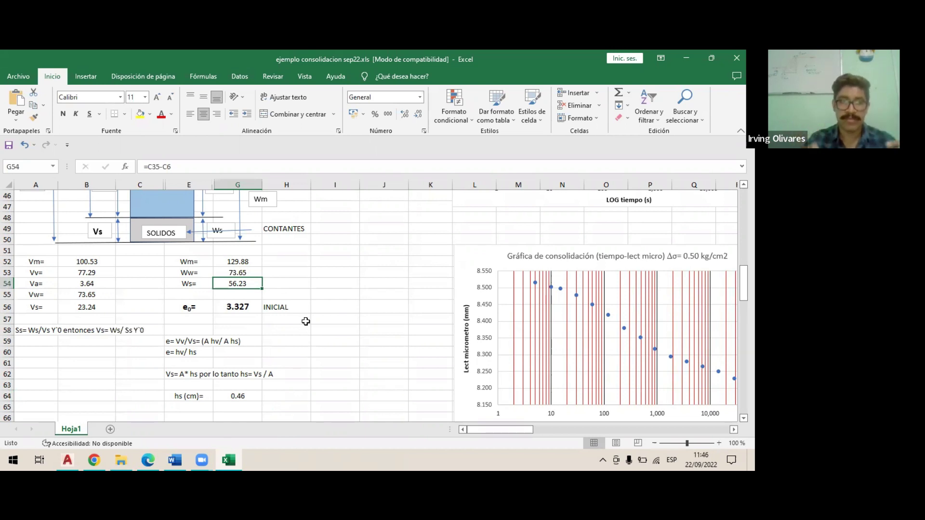
pyautogui.click(189, 393)
pyautogui.moveTo(189, 392); pyautogui.dragTo(219, 399)
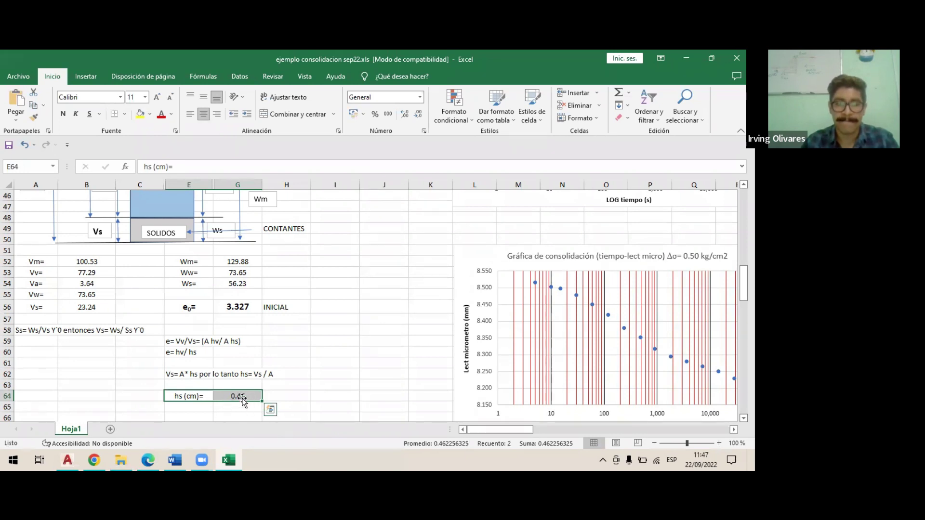
# Enter the sample height as "hm (cm)=" in E65 with the value 2 in G65, and centre the hs and hm rows
pyautogui.click(192, 407)
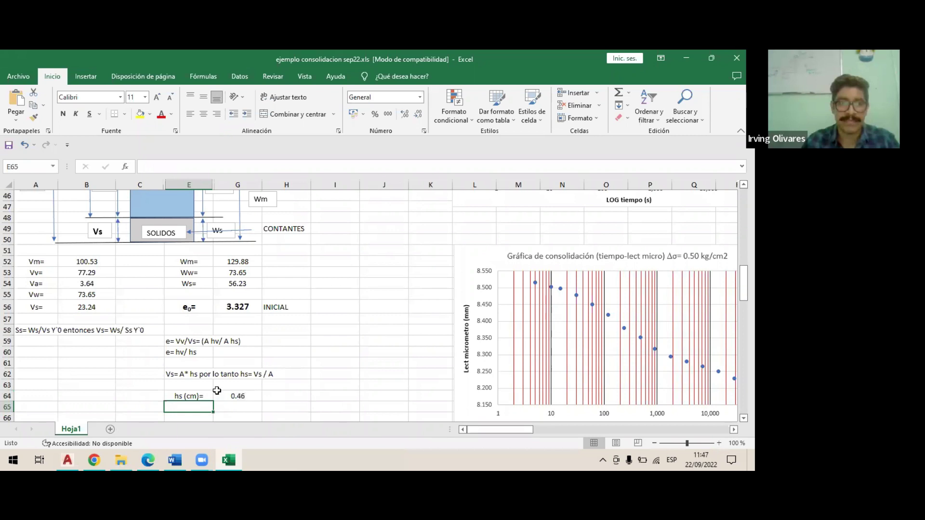
pyautogui.scroll(-1, 216, 391)
pyautogui.write('hm')
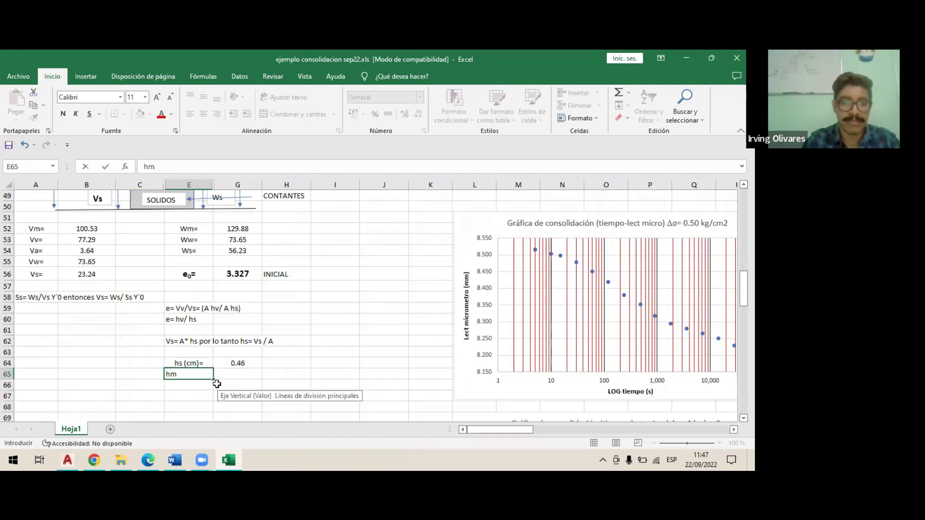
pyautogui.write(' (cm)=')
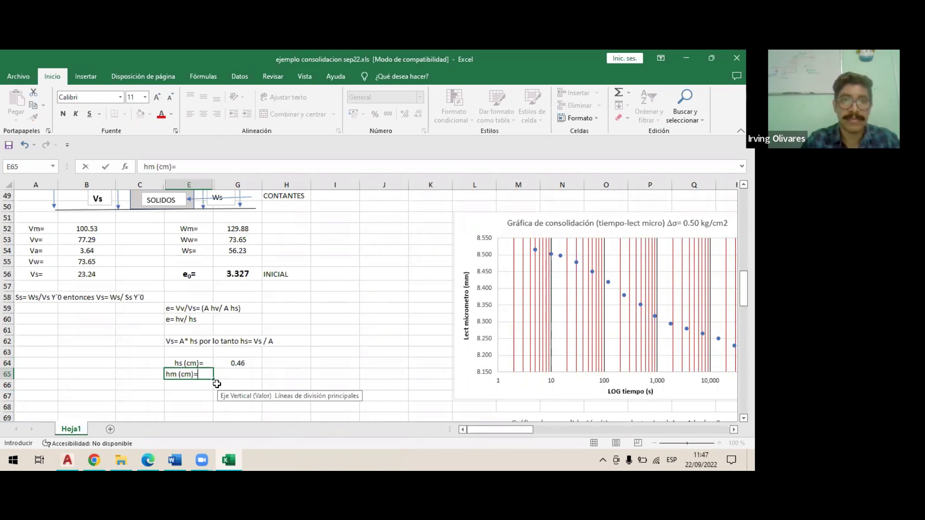
pyautogui.press('Return')
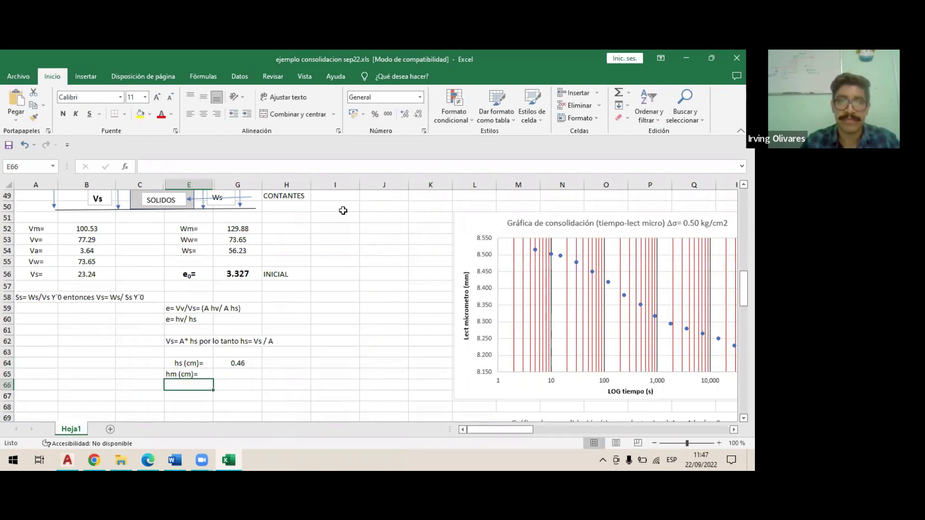
pyautogui.click(246, 374)
pyautogui.write('2')
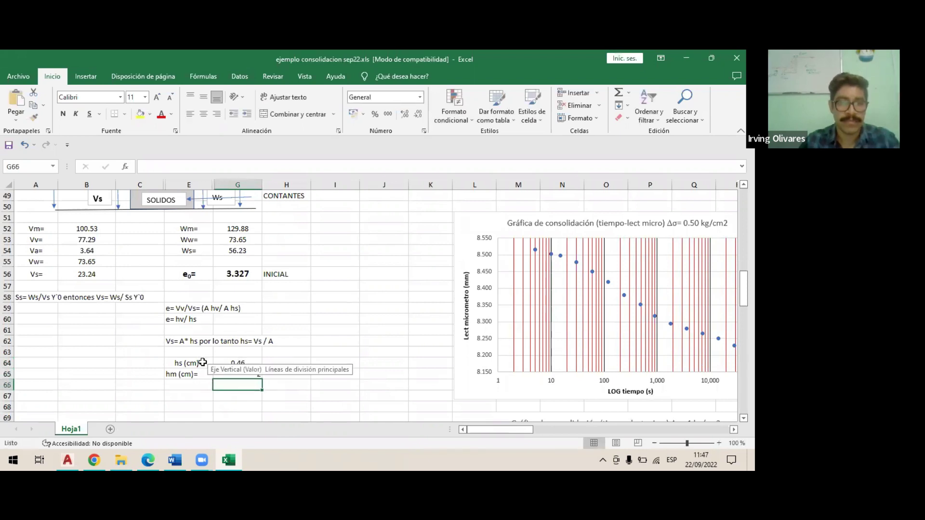
pyautogui.moveTo(193, 364); pyautogui.dragTo(250, 375)
pyautogui.click(204, 114)
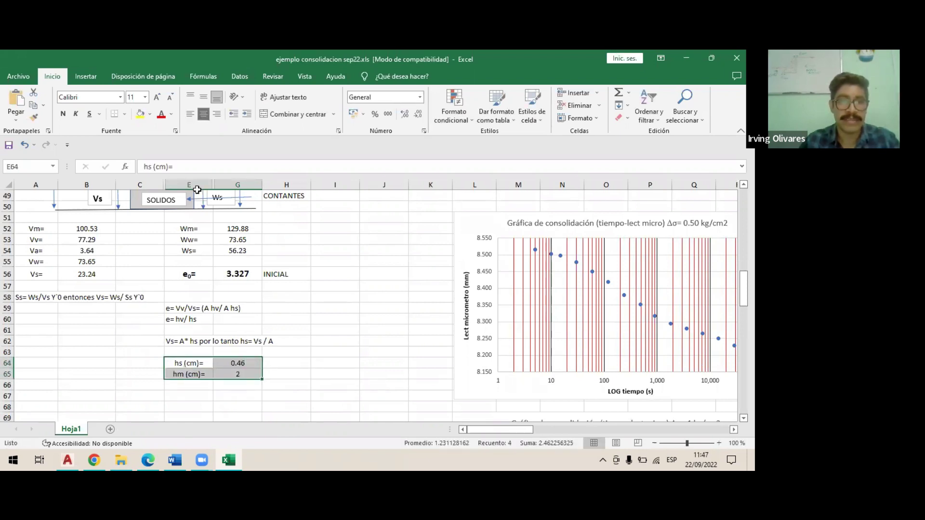
# Label cell E66 "hv (cm)=" and calculate the void height in G66 as hm minus hs, =G65-G64
pyautogui.click(189, 386)
pyautogui.write('hv')
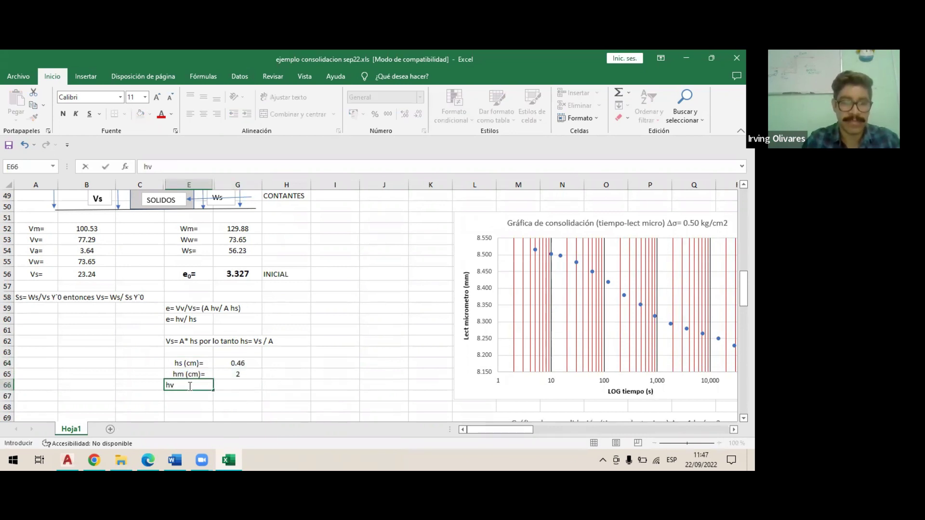
pyautogui.write(' (cm)=')
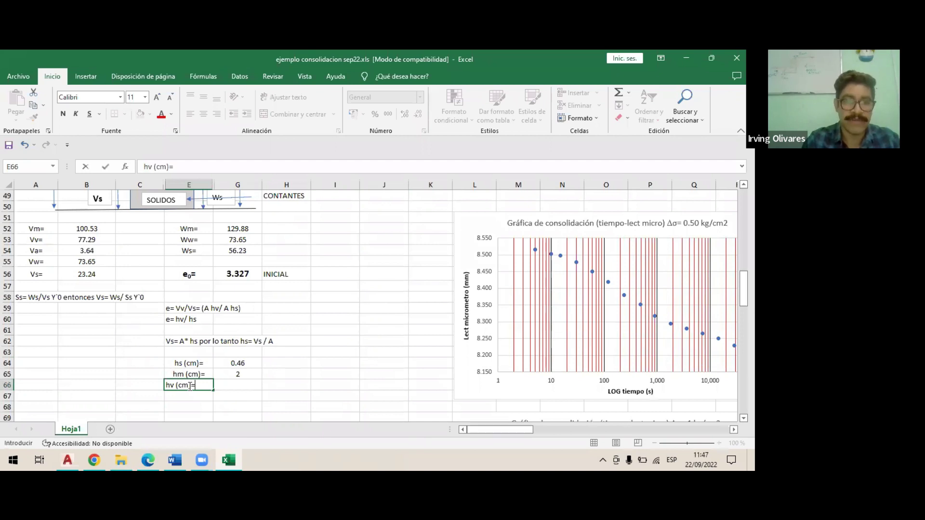
pyautogui.press('Tab')
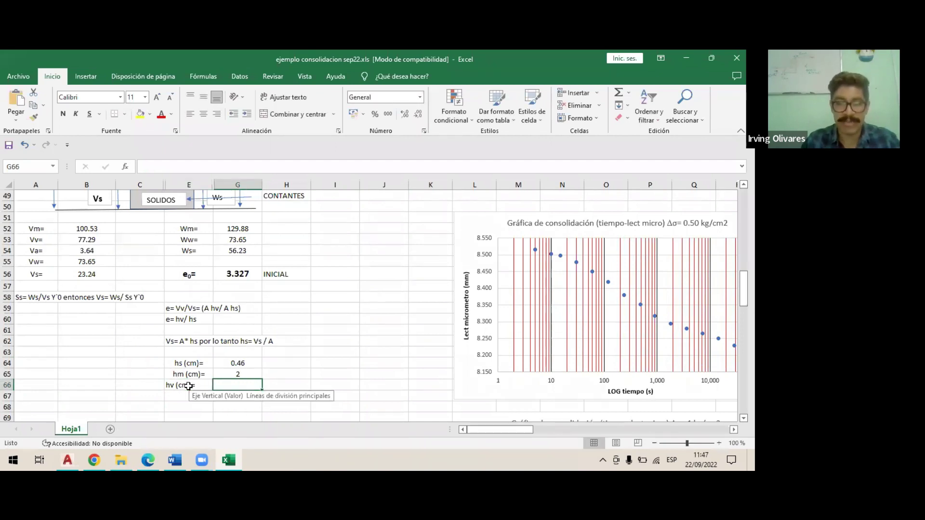
pyautogui.write('=')
pyautogui.press('Up')
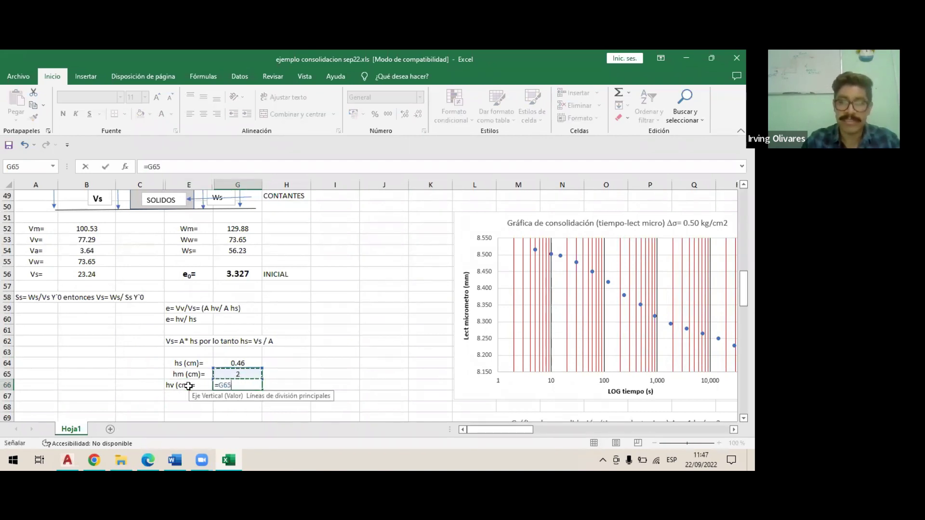
pyautogui.write('-')
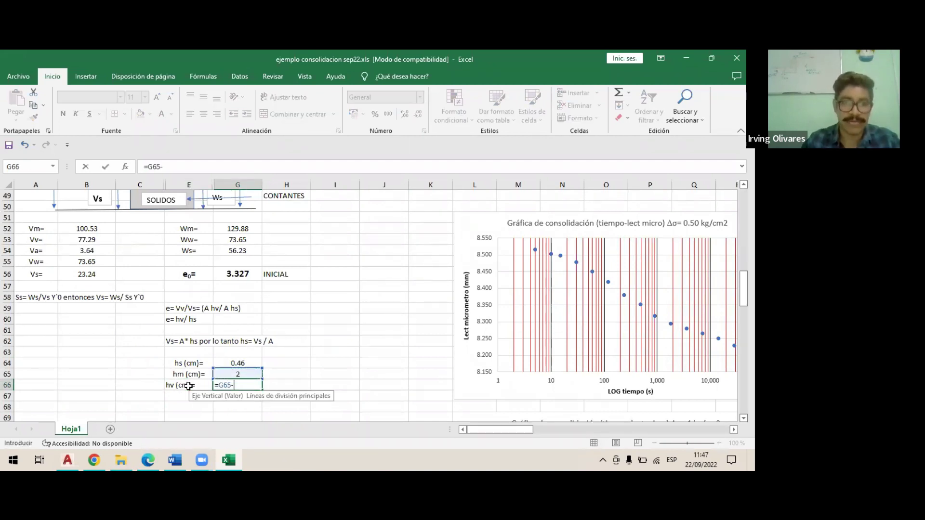
pyautogui.click(223, 363)
pyautogui.press('Return')
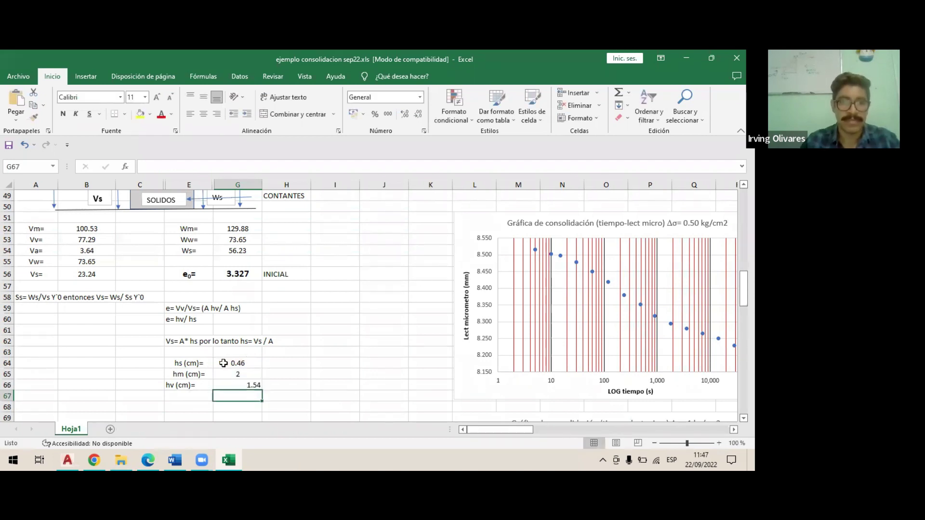
# Centre the hv label and its value in row 66
pyautogui.moveTo(200, 385); pyautogui.dragTo(226, 384)
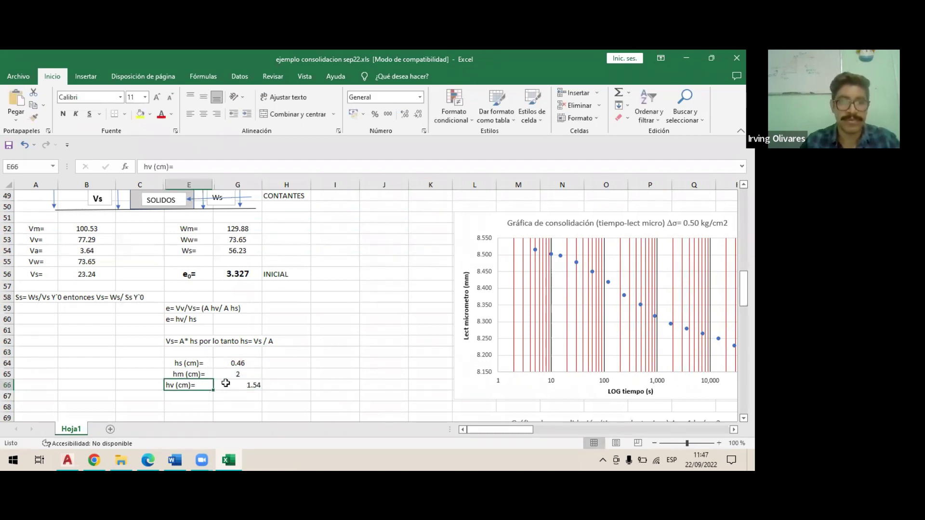
pyautogui.click(208, 117)
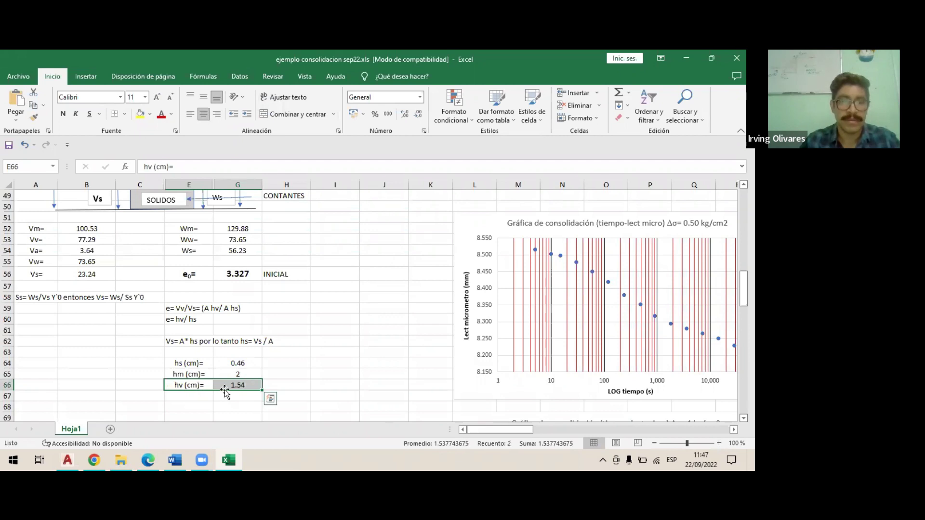
pyautogui.click(238, 395)
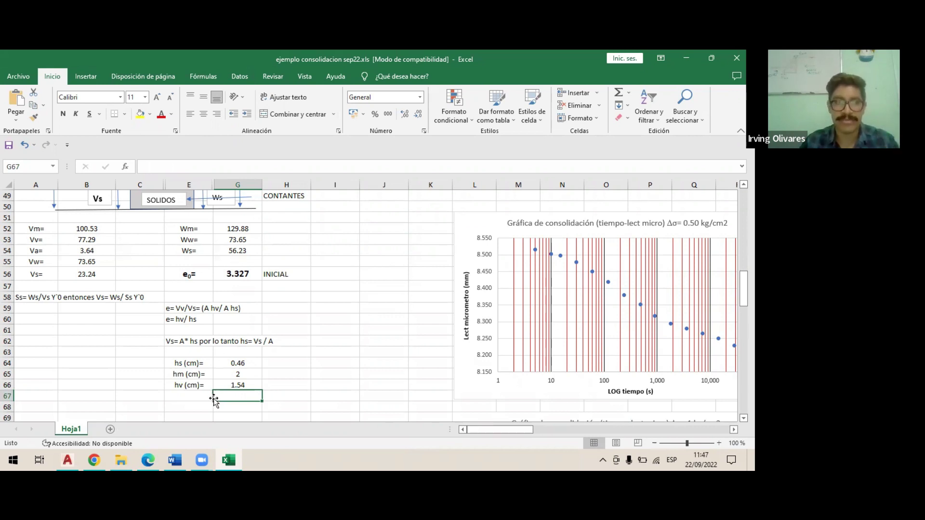
# Make the formula "e= hv/ hs" in E60 bold and set its font size to 15
pyautogui.click(177, 320)
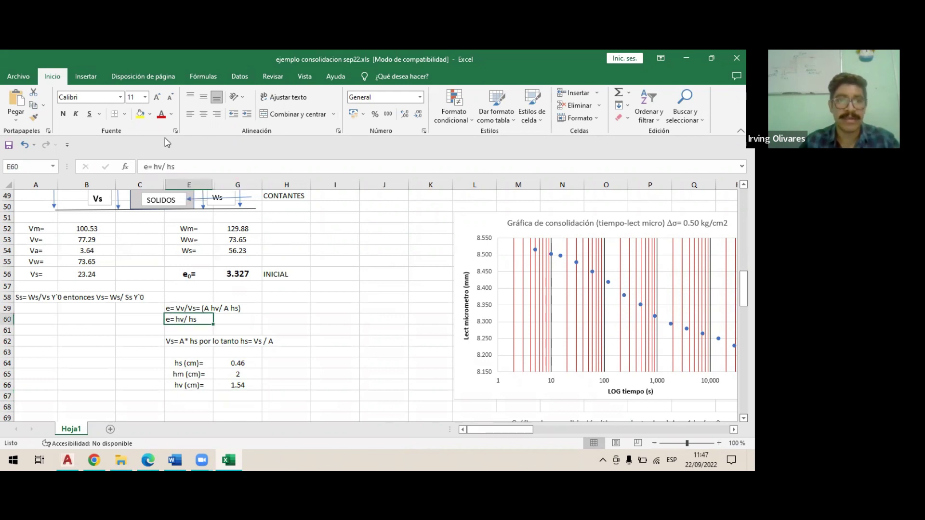
pyautogui.hotkey('ctrl', 'n')
pyautogui.click(132, 97)
pyautogui.write('15')
pyautogui.press('Return')
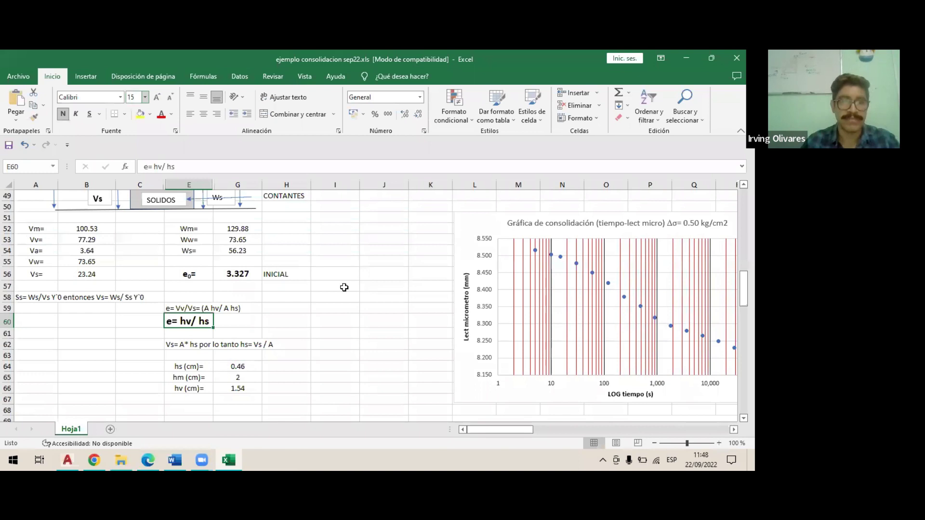
pyautogui.click(344, 287)
# Label cell E68 "e0=" and calculate the initial void ratio in G68 as hv divided by hs, =G66/G64
pyautogui.click(194, 400)
pyautogui.click(196, 409)
pyautogui.write('e0')
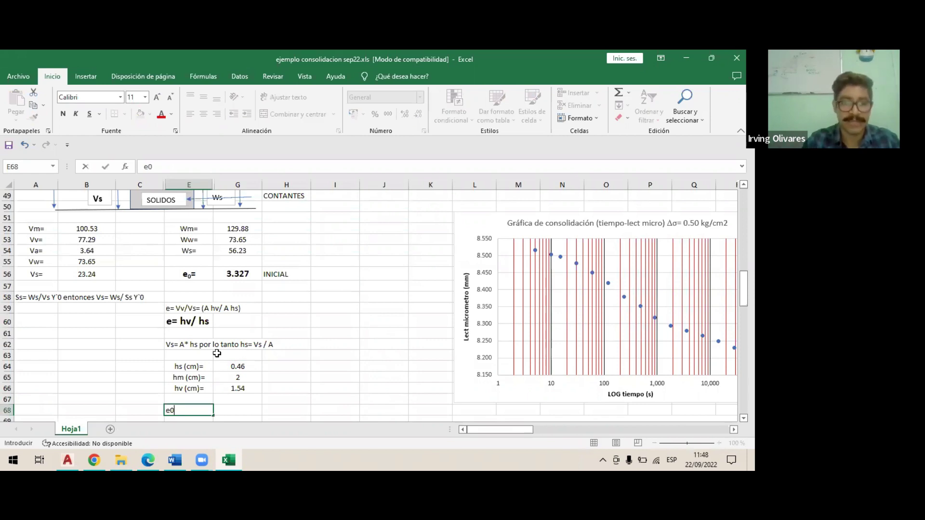
pyautogui.press('Return')
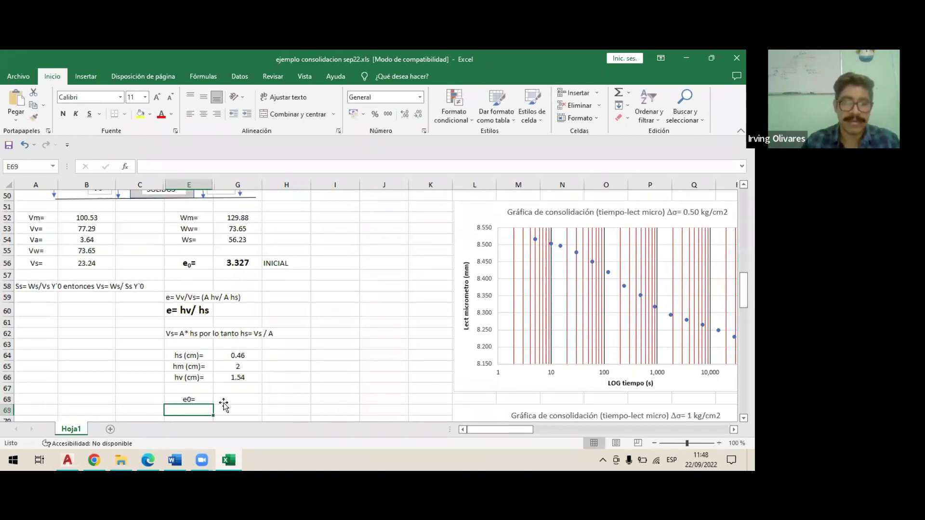
pyautogui.click(224, 404)
pyautogui.write('=')
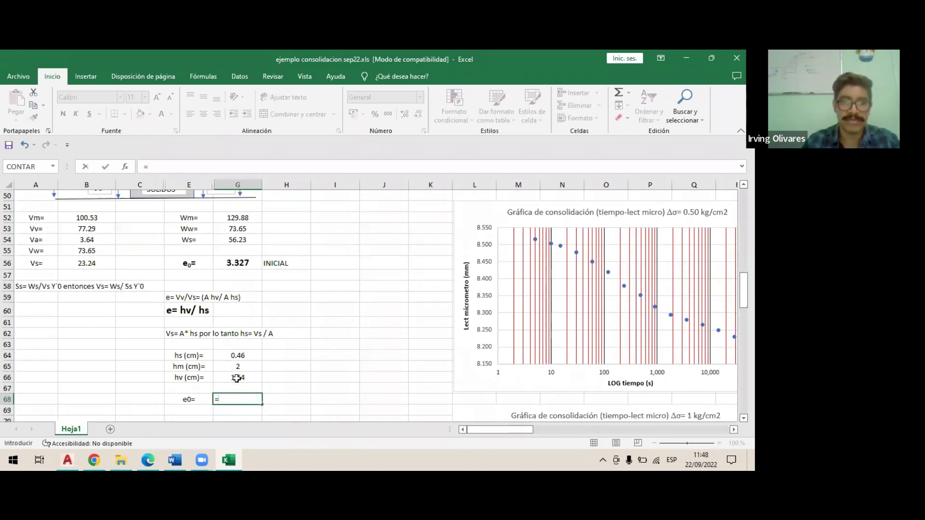
pyautogui.click(236, 379)
pyautogui.write('/')
pyautogui.click(243, 355)
pyautogui.press('Return')
# Reduce the displayed decimals of the void ratio in G68 to three
pyautogui.click(236, 397)
pyautogui.click(419, 116)
pyautogui.click(419, 115)
pyautogui.click(419, 116)
pyautogui.click(419, 116)
pyautogui.click(419, 116)
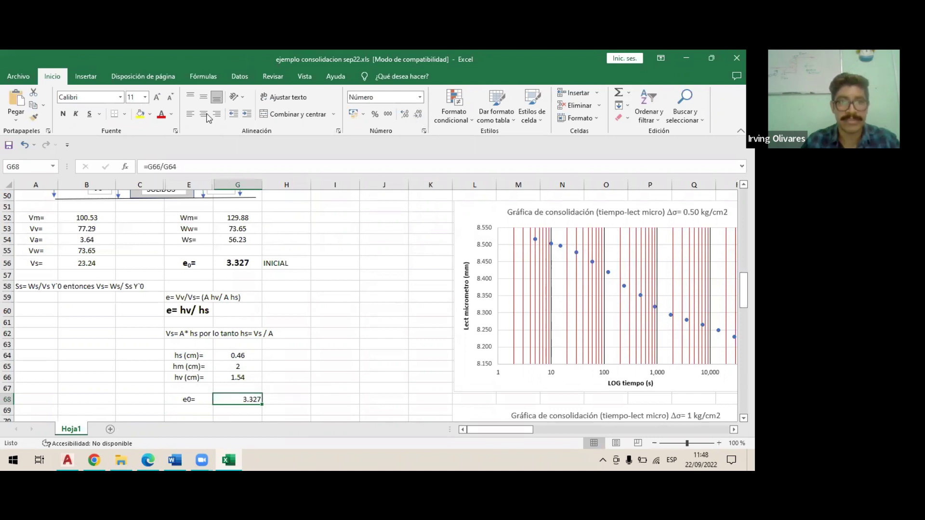
# Centre the e0 label and its value in row 68 and make both bold
pyautogui.click(190, 398)
pyautogui.moveTo(217, 395); pyautogui.dragTo(226, 398)
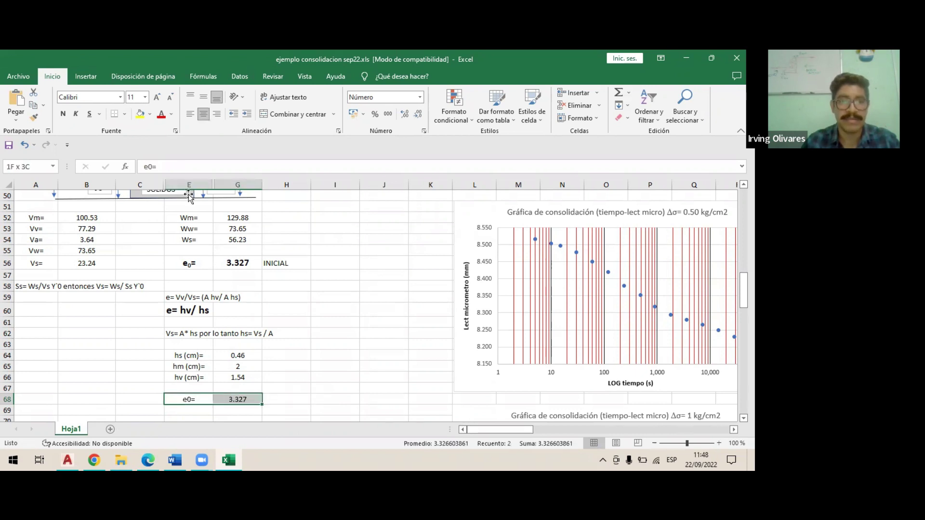
pyautogui.click(64, 114)
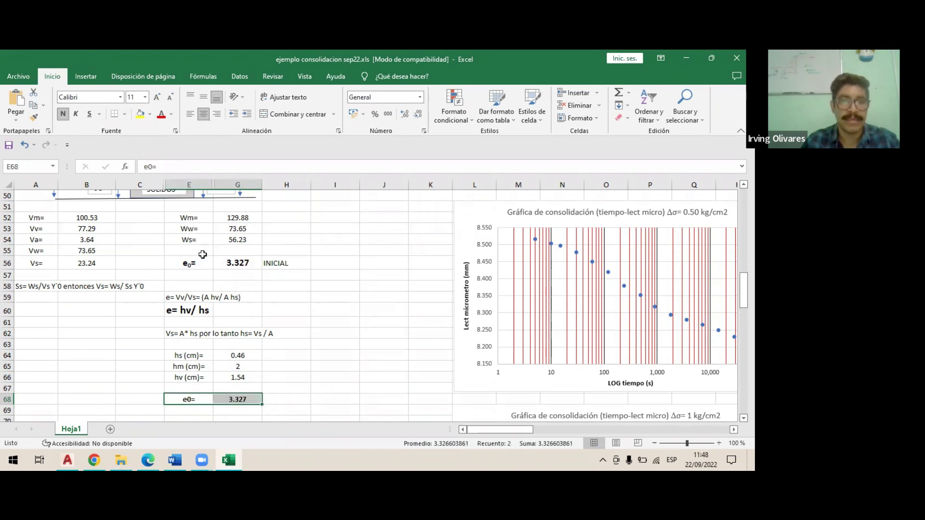
# Copy the INICIAL label in H56 beside the first void ratio result
pyautogui.click(245, 263)
pyautogui.click(271, 262)
pyautogui.hotkey('ctrl', 'c')
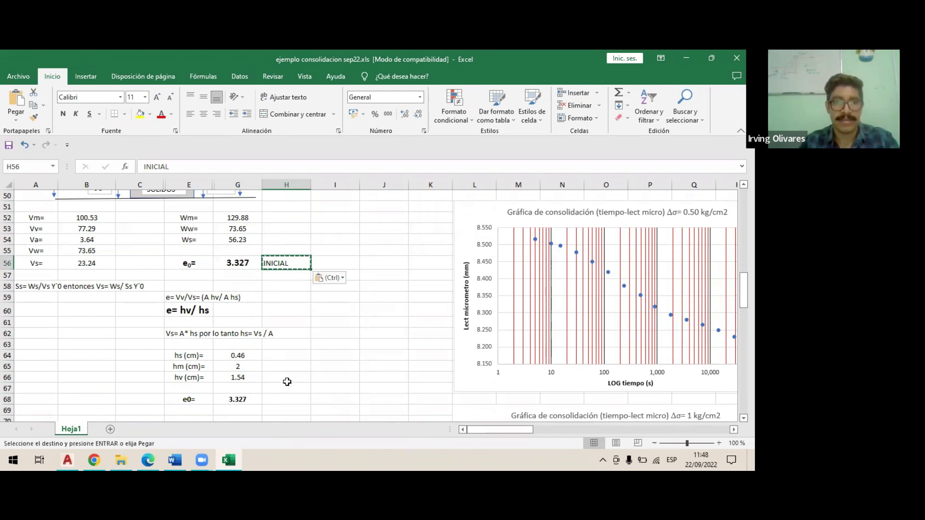